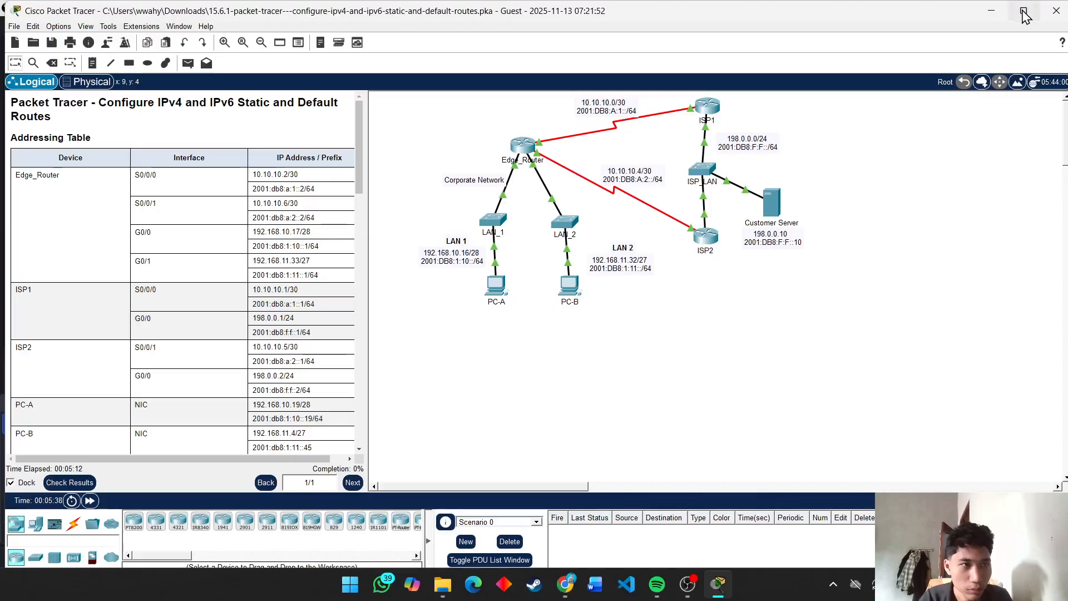
Maximize the main window, enlarge the instruction text slightly and widen the instructions pane to show the full addressing table
{"action": "left_click", "coordinate": [1023, 11]}
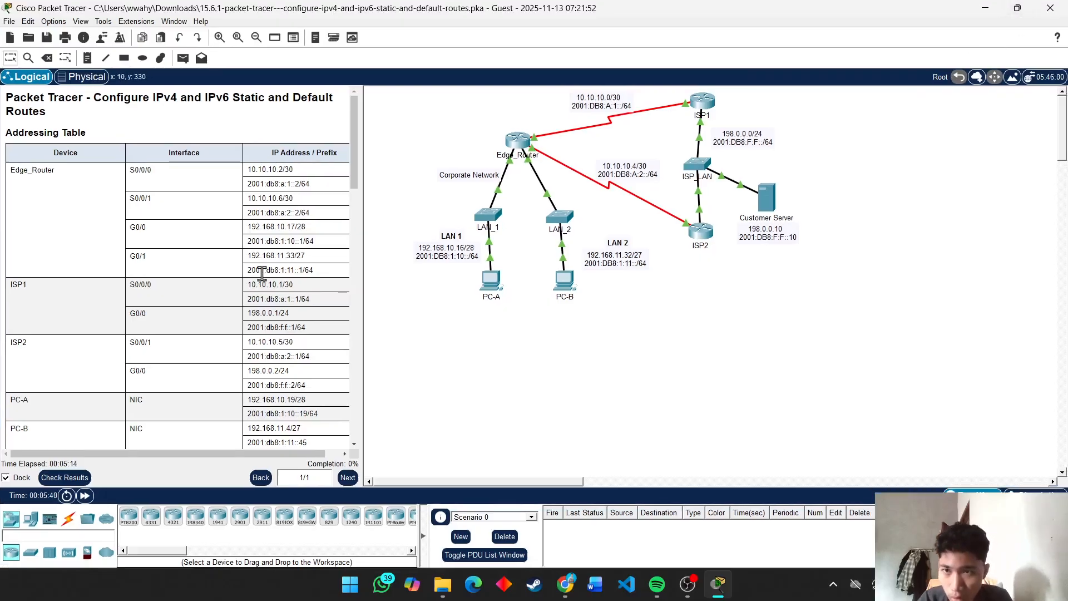
{"action": "scroll", "coordinate": [262, 272], "scroll_direction": "up", "scroll_amount": 1}
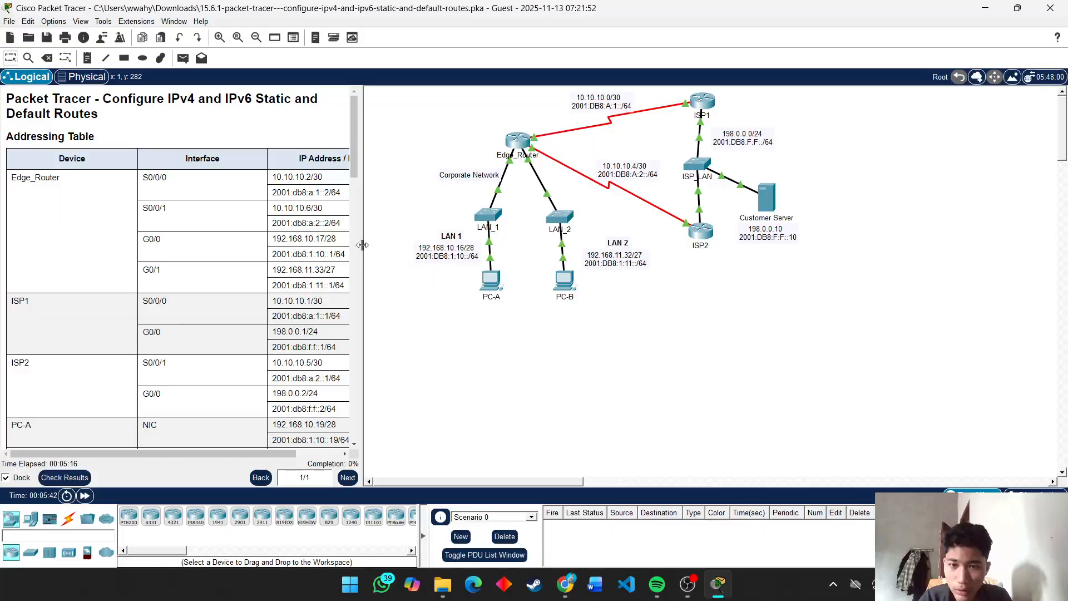
{"action": "left_click_drag", "start_coordinate": [362, 245], "coordinate": [481, 253]}
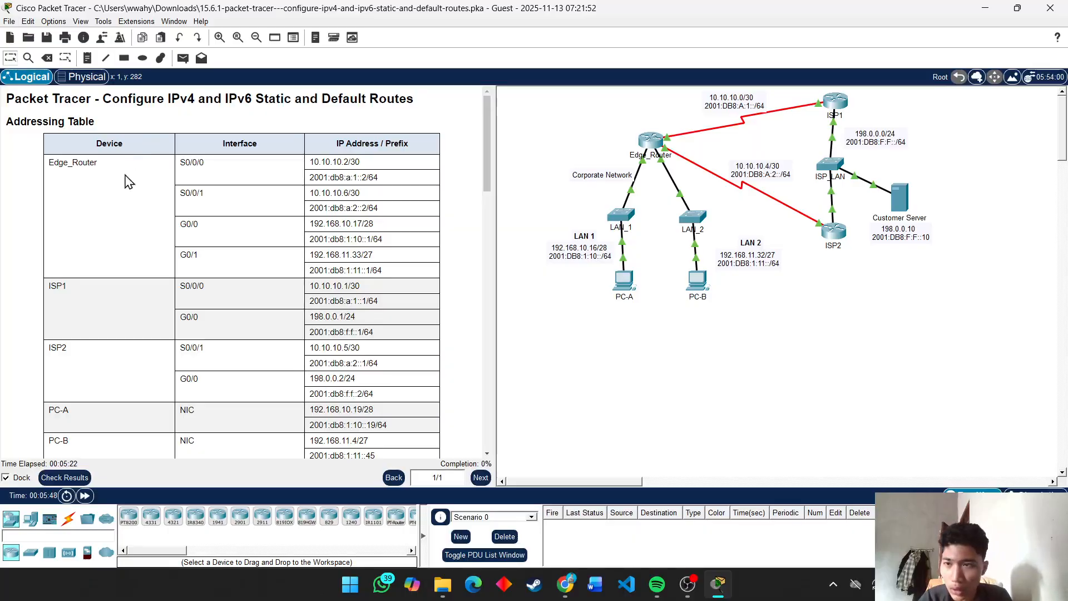
Review the addressing table and read the introductory paragraph of the Objectives section
{"action": "scroll", "coordinate": [138, 291], "scroll_direction": "down", "scroll_amount": 2}
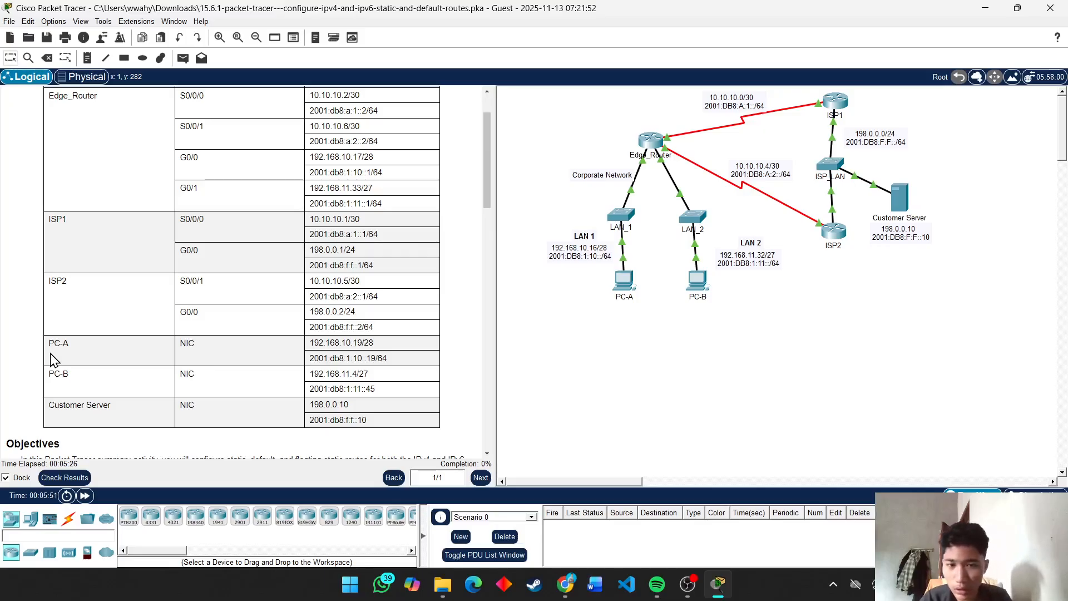
{"action": "scroll", "coordinate": [51, 359], "scroll_direction": "down", "scroll_amount": 5}
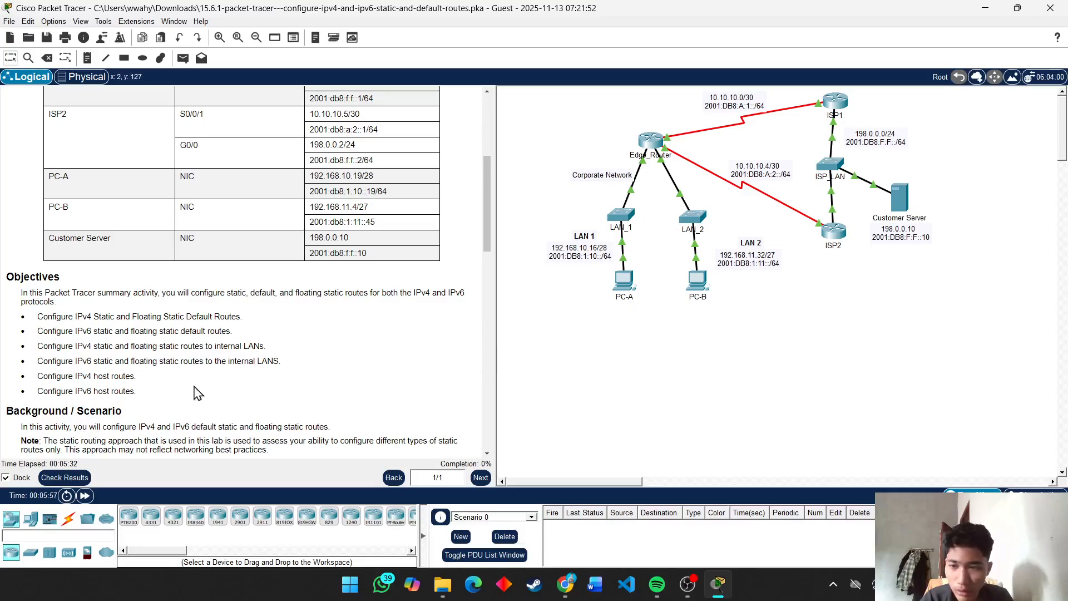
{"action": "scroll", "coordinate": [181, 318], "scroll_direction": "up", "scroll_amount": 2}
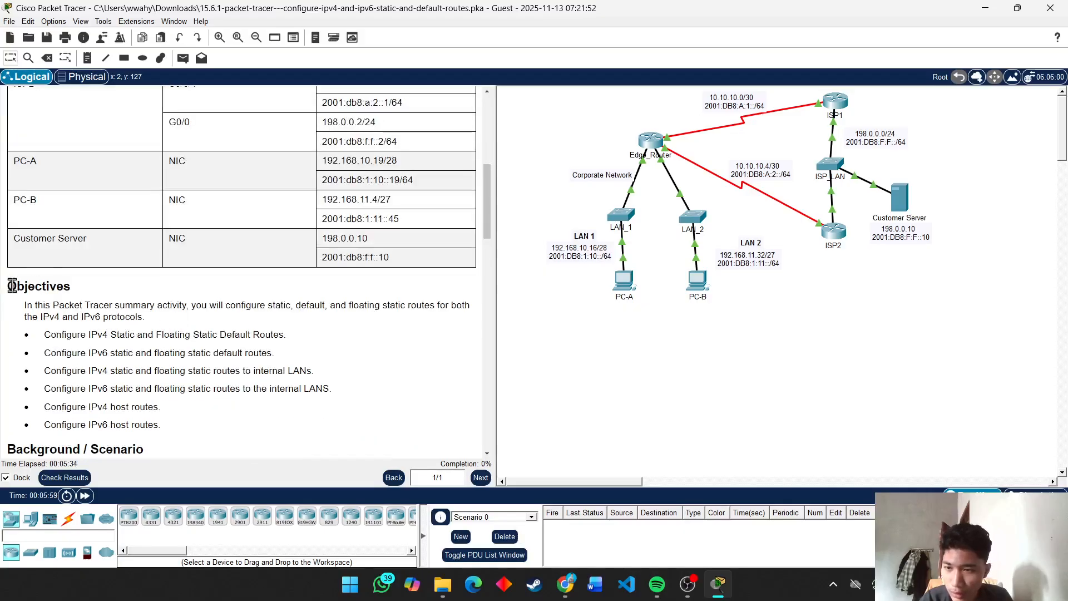
{"action": "left_click_drag", "start_coordinate": [24, 307], "coordinate": [156, 307]}
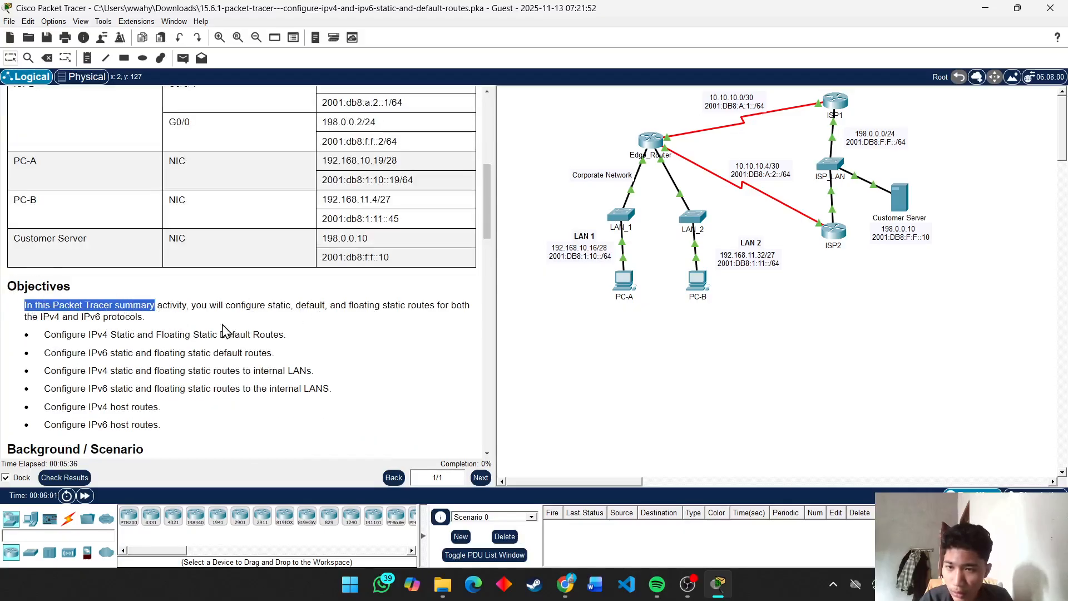
{"action": "scroll", "coordinate": [197, 309], "scroll_direction": "down", "scroll_amount": 1}
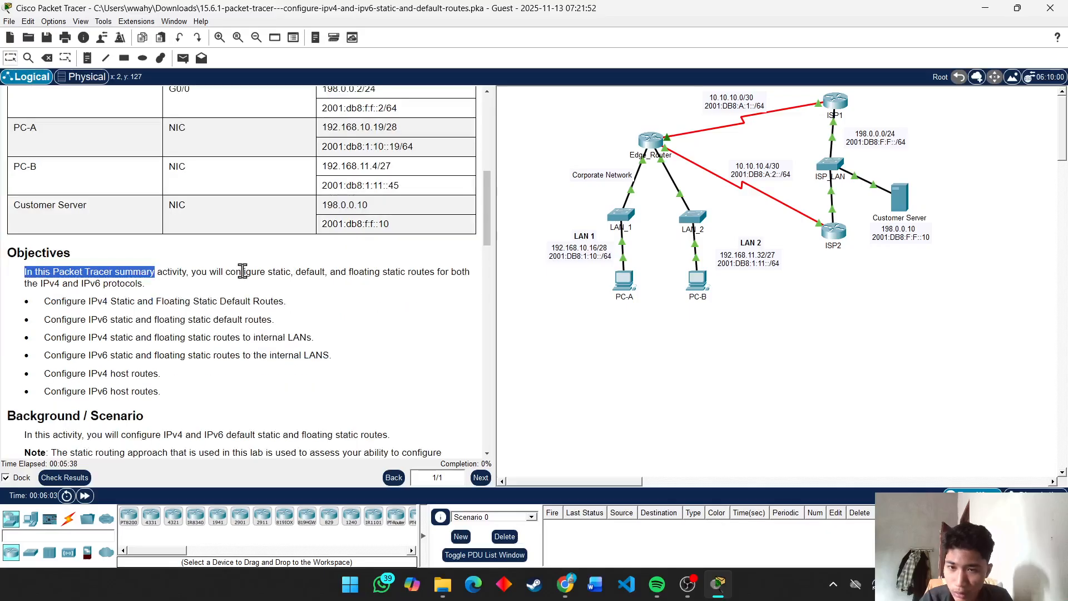
{"action": "left_click_drag", "start_coordinate": [286, 271], "coordinate": [420, 296]}
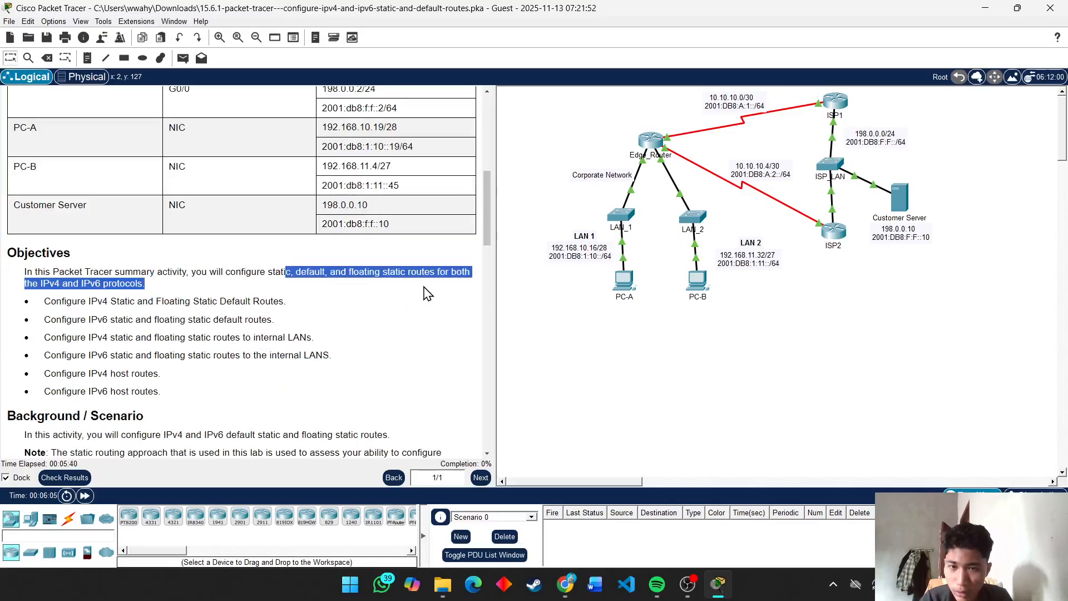
{"action": "left_click", "coordinate": [420, 288]}
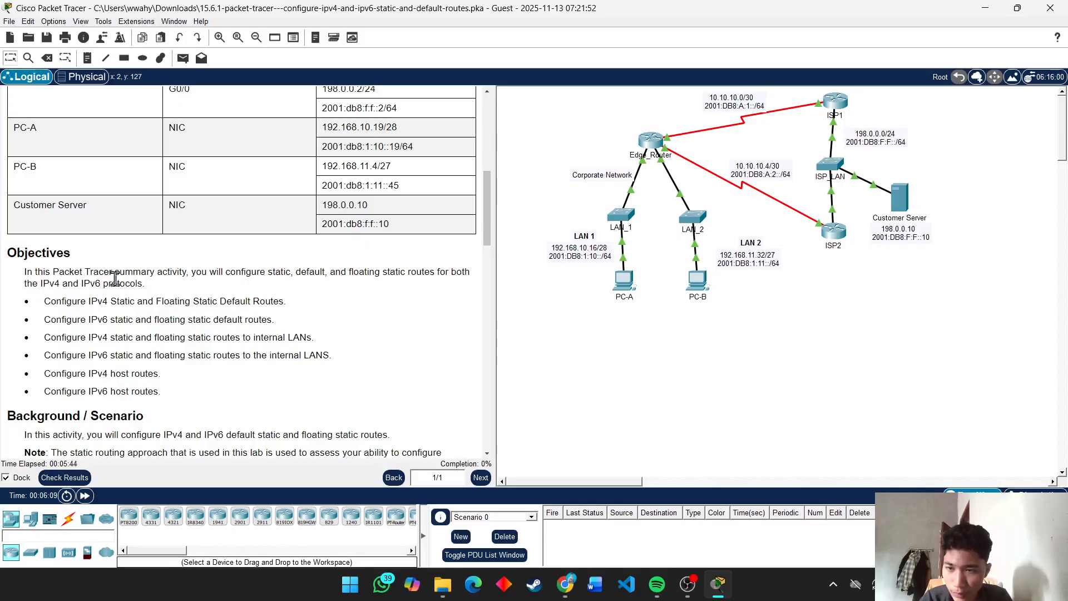
Read through the listed objectives covering IPv4 and IPv6 default, floating static, internal LAN and host routes
{"action": "mouse_move", "coordinate": [44, 301]}
{"action": "left_mouse_down"}
{"action": "mouse_move", "coordinate": [245, 303]}
{"action": "mouse_move", "coordinate": [295, 288]}
{"action": "left_mouse_up"}
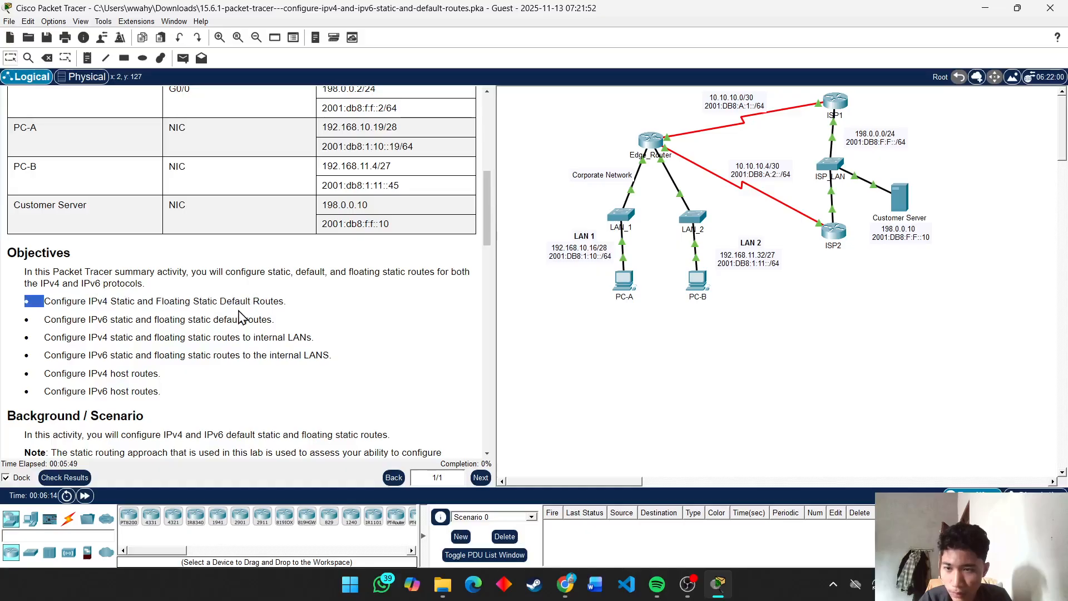
{"action": "scroll", "coordinate": [239, 317], "scroll_direction": "down", "scroll_amount": 1}
{"action": "left_click_drag", "start_coordinate": [97, 285], "coordinate": [283, 289]}
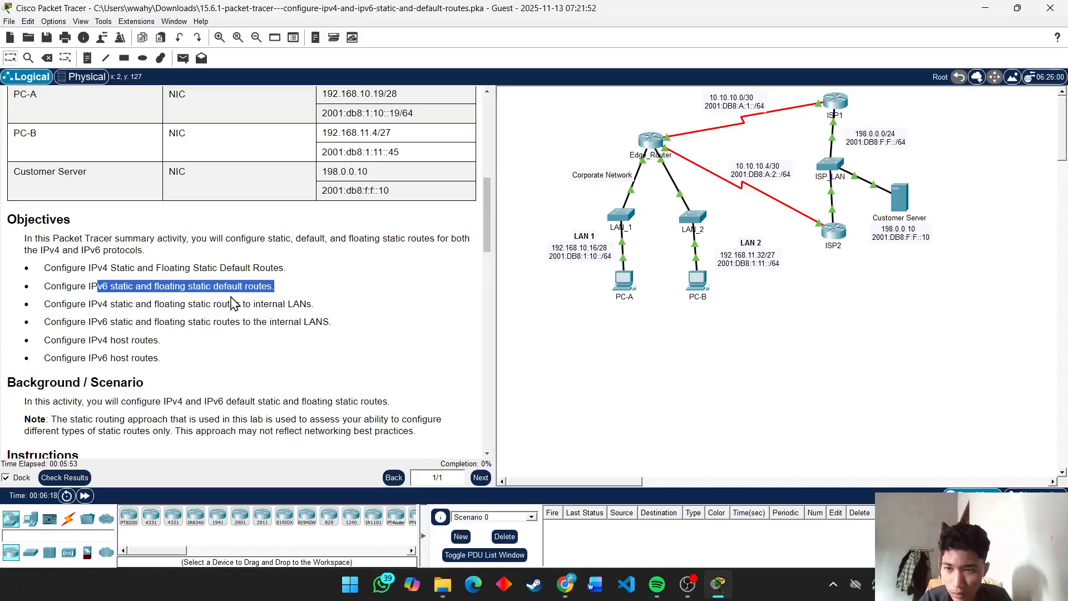
{"action": "scroll", "coordinate": [235, 304], "scroll_direction": "down", "scroll_amount": 1}
{"action": "left_click_drag", "start_coordinate": [89, 274], "coordinate": [322, 273]}
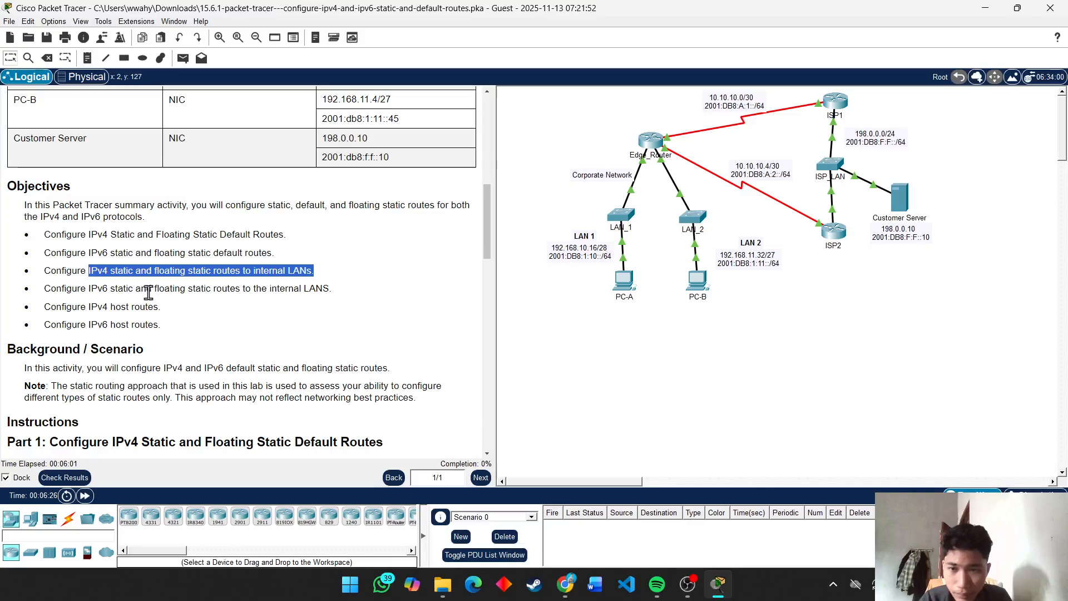
{"action": "left_click_drag", "start_coordinate": [213, 288], "coordinate": [341, 293]}
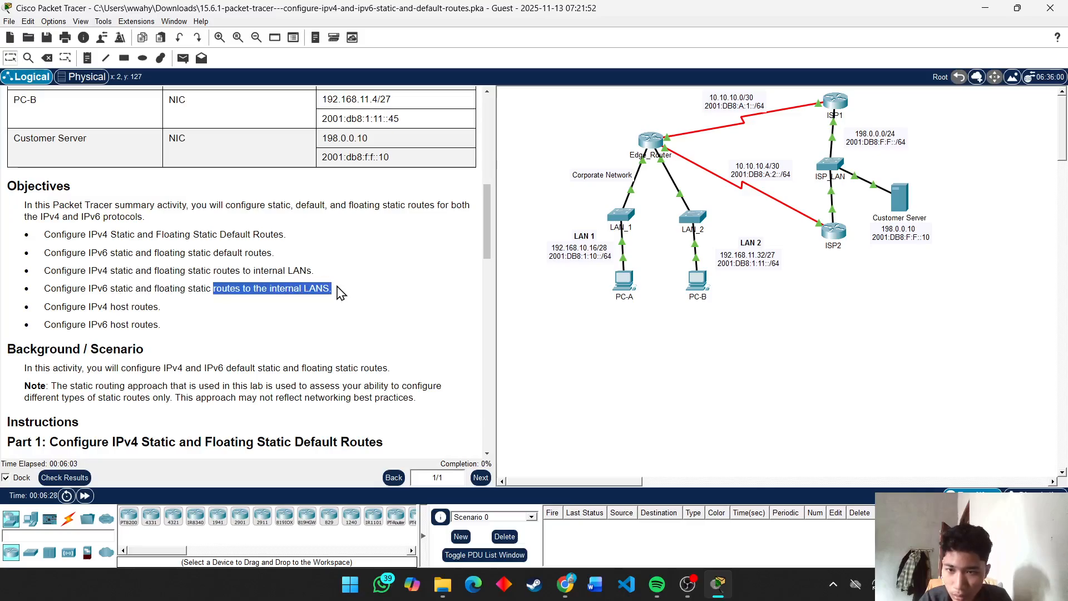
{"action": "scroll", "coordinate": [106, 300], "scroll_direction": "down", "scroll_amount": 3}
{"action": "left_click_drag", "start_coordinate": [104, 258], "coordinate": [160, 257]}
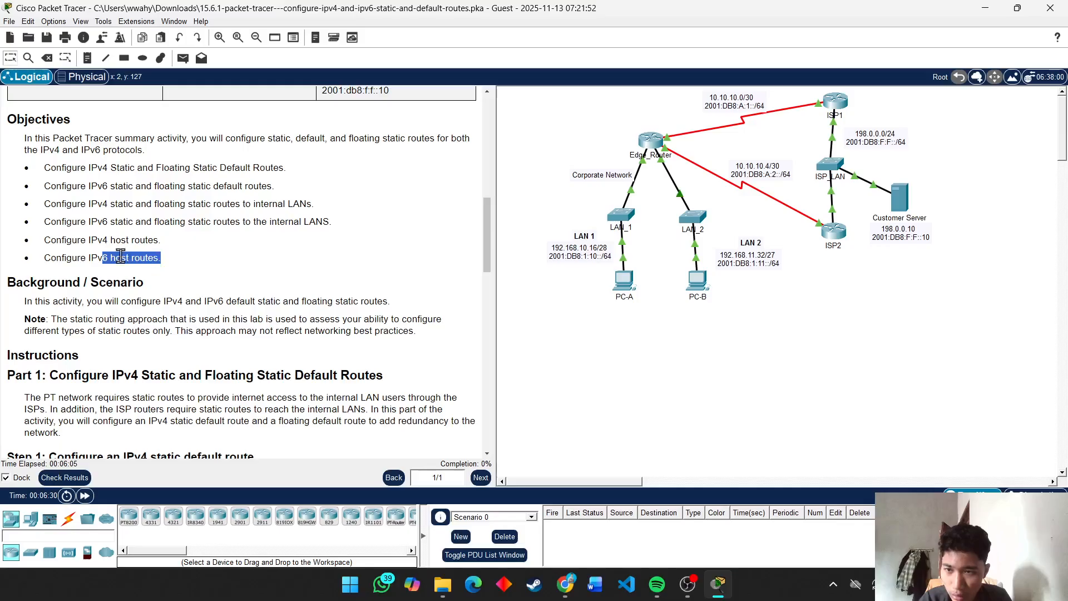
{"action": "scroll", "coordinate": [138, 303], "scroll_direction": "down", "scroll_amount": 1}
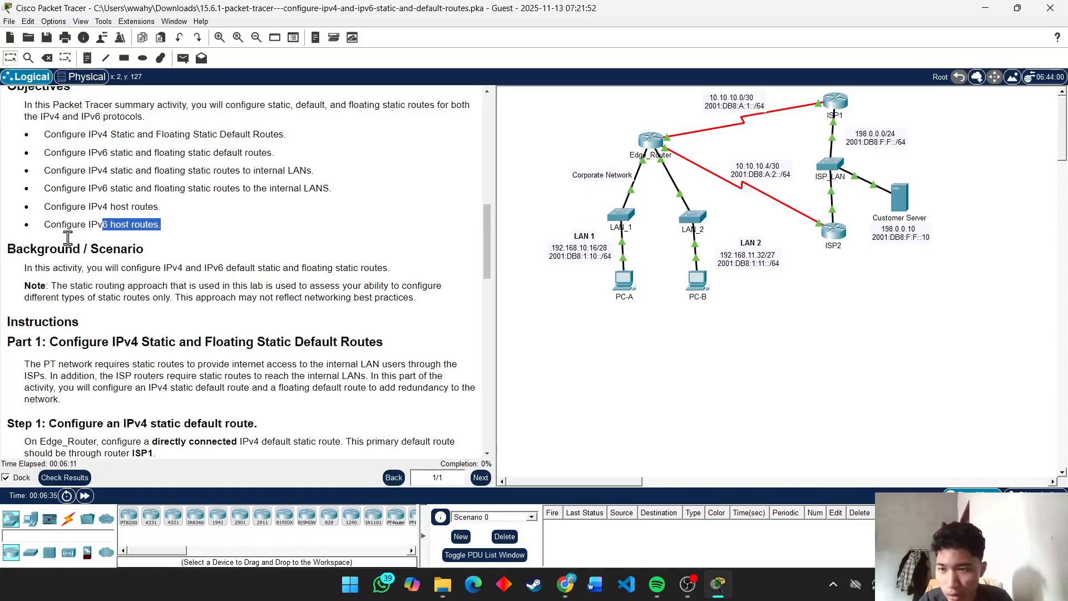
Read the Background / Scenario note and the Part 1 instructions through Step 1 on the IPv4 static default route
{"action": "left_click_drag", "start_coordinate": [25, 269], "coordinate": [411, 271]}
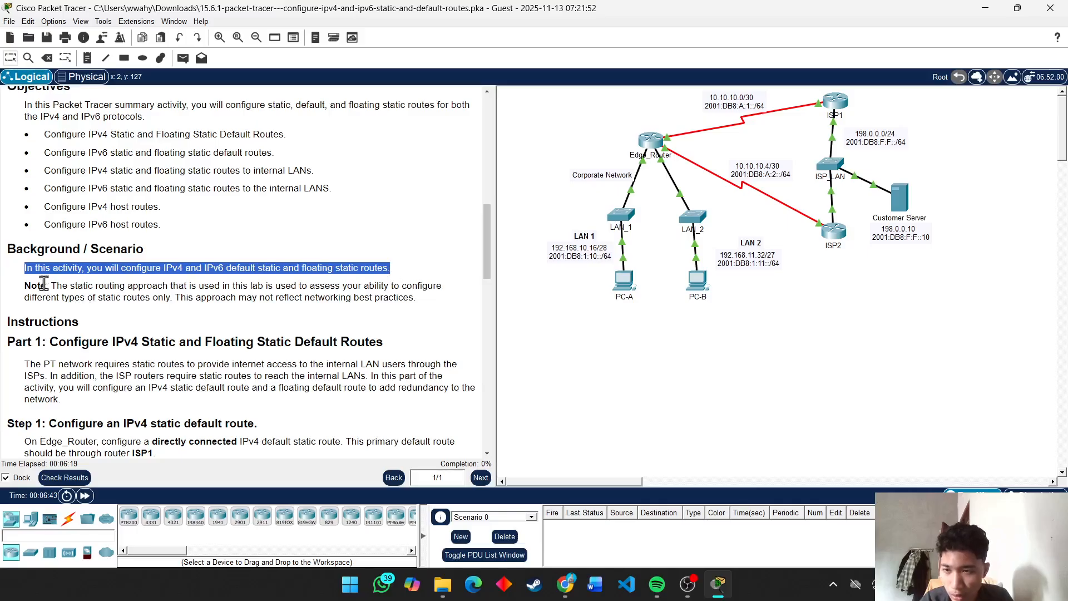
{"action": "left_click", "coordinate": [25, 294]}
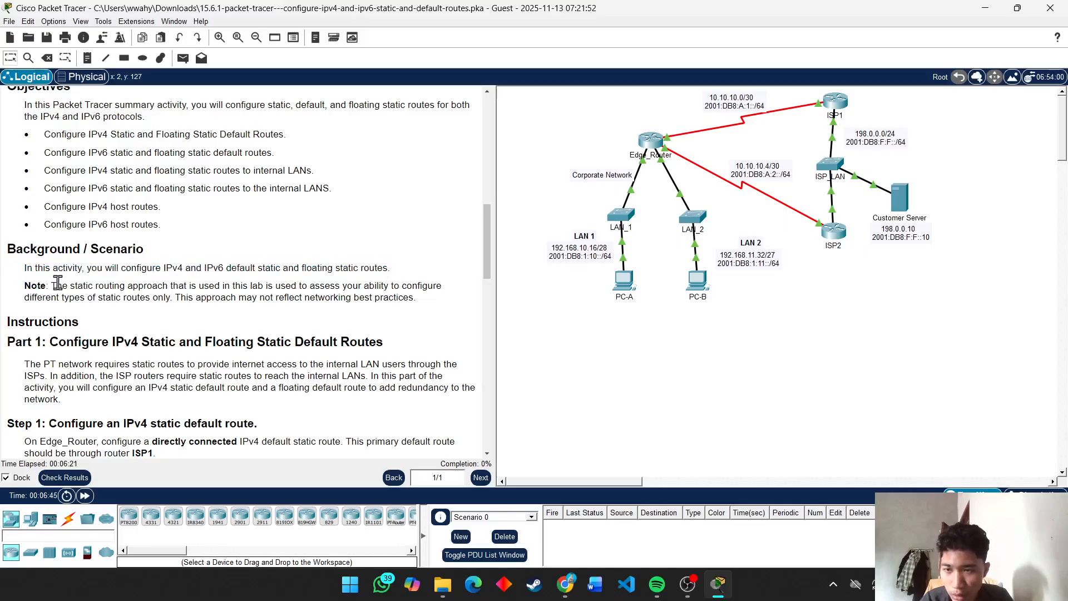
{"action": "left_click_drag", "start_coordinate": [58, 286], "coordinate": [356, 297]}
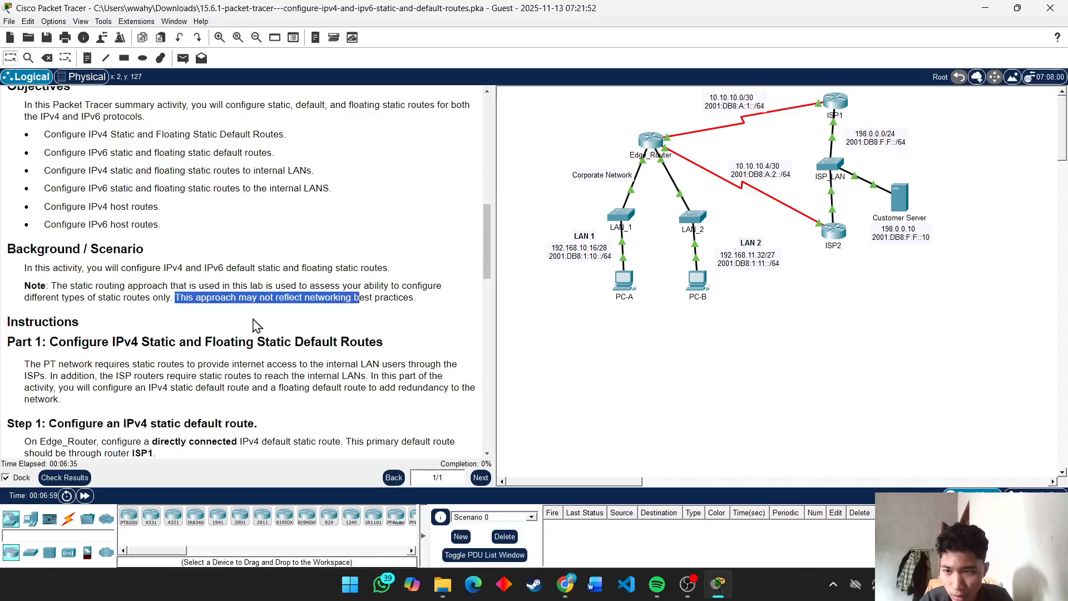
{"action": "scroll", "coordinate": [119, 308], "scroll_direction": "down", "scroll_amount": 2}
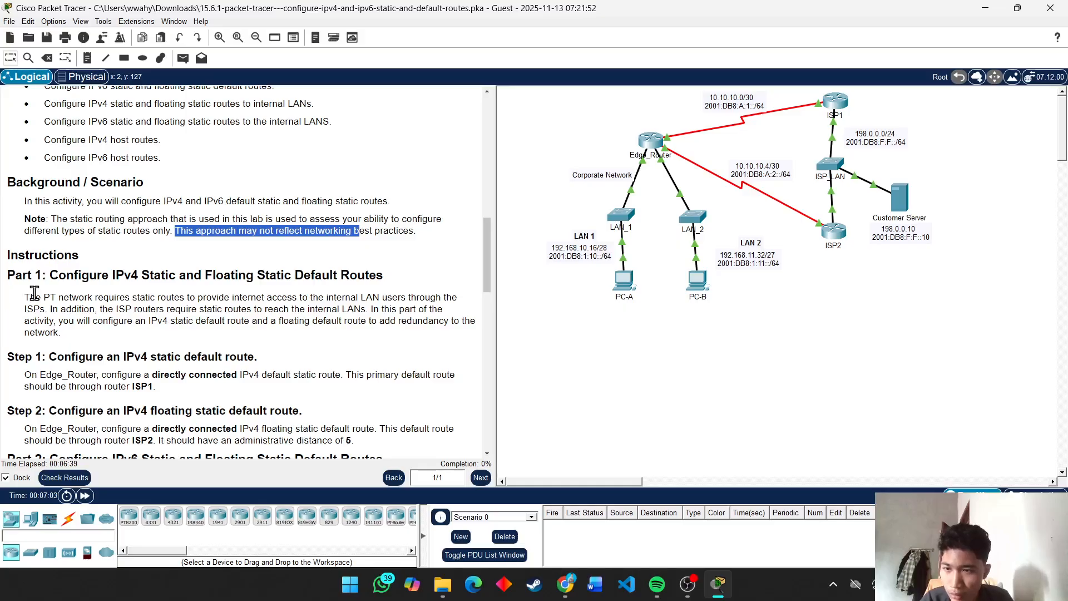
{"action": "left_click_drag", "start_coordinate": [25, 297], "coordinate": [90, 300]}
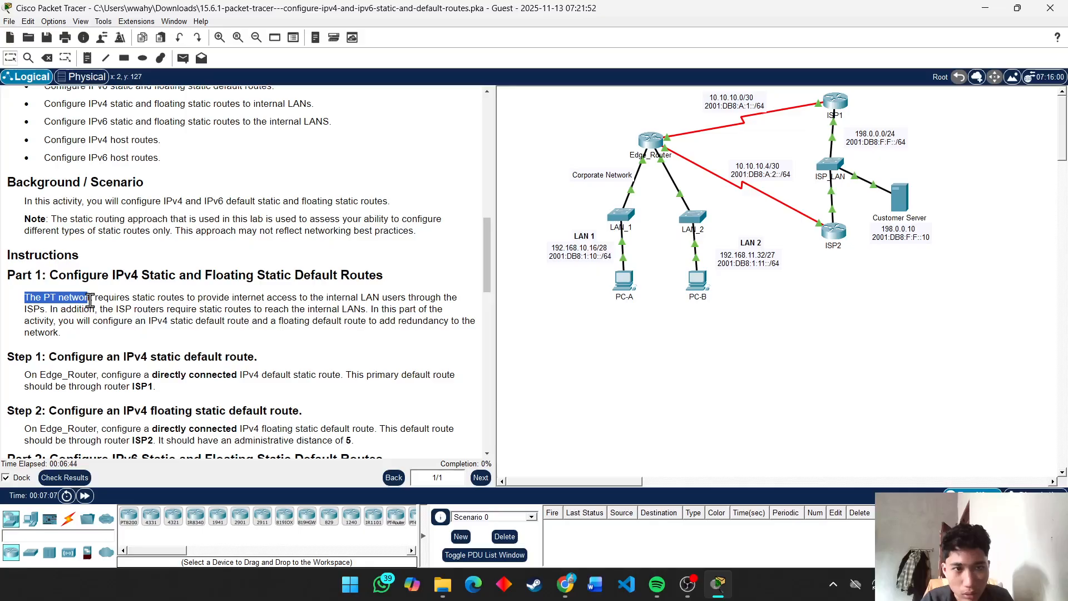
{"action": "left_click_drag", "start_coordinate": [90, 300], "coordinate": [52, 340]}
{"action": "left_click", "coordinate": [328, 312]}
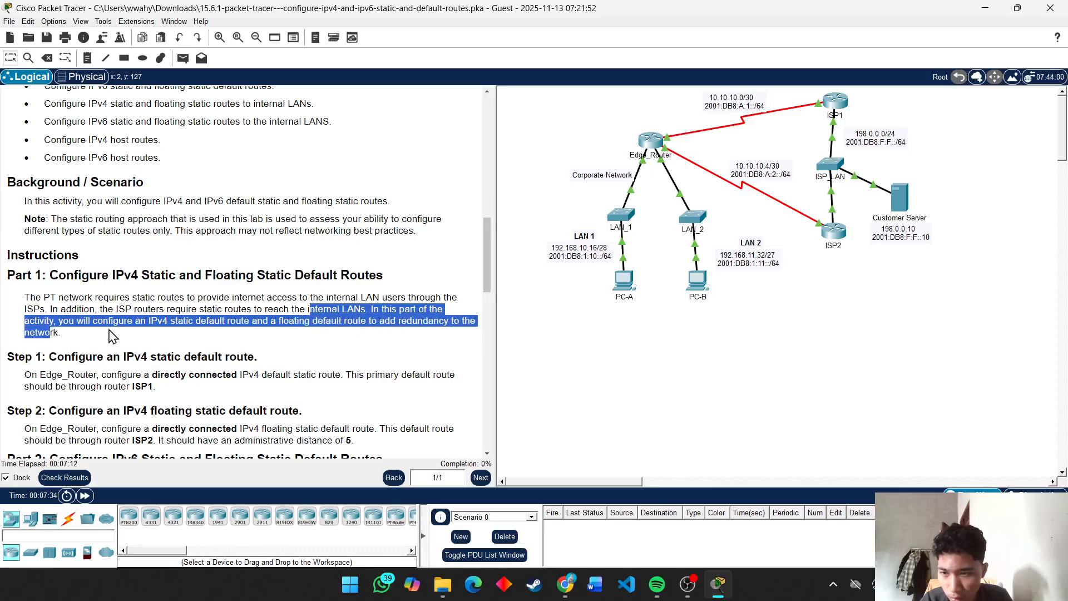
{"action": "scroll", "coordinate": [111, 335], "scroll_direction": "down", "scroll_amount": 3}
{"action": "scroll", "coordinate": [55, 304], "scroll_direction": "down", "scroll_amount": 1}
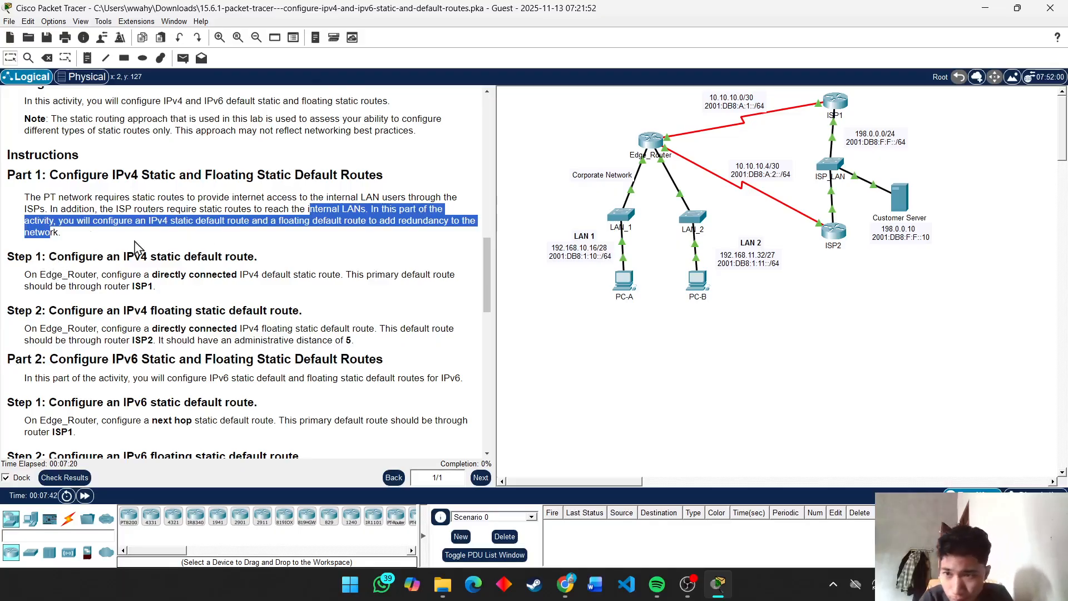
{"action": "left_click_drag", "start_coordinate": [25, 275], "coordinate": [226, 277]}
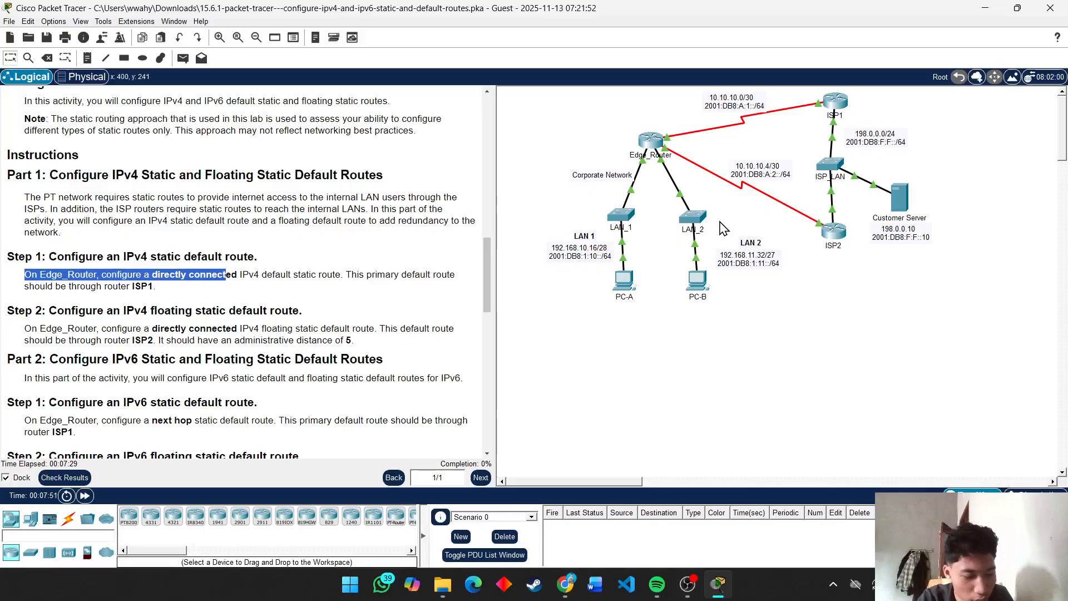
Open the command line of Edge_Router and enter global configuration mode with ena and conf t
{"action": "left_click", "coordinate": [652, 141]}
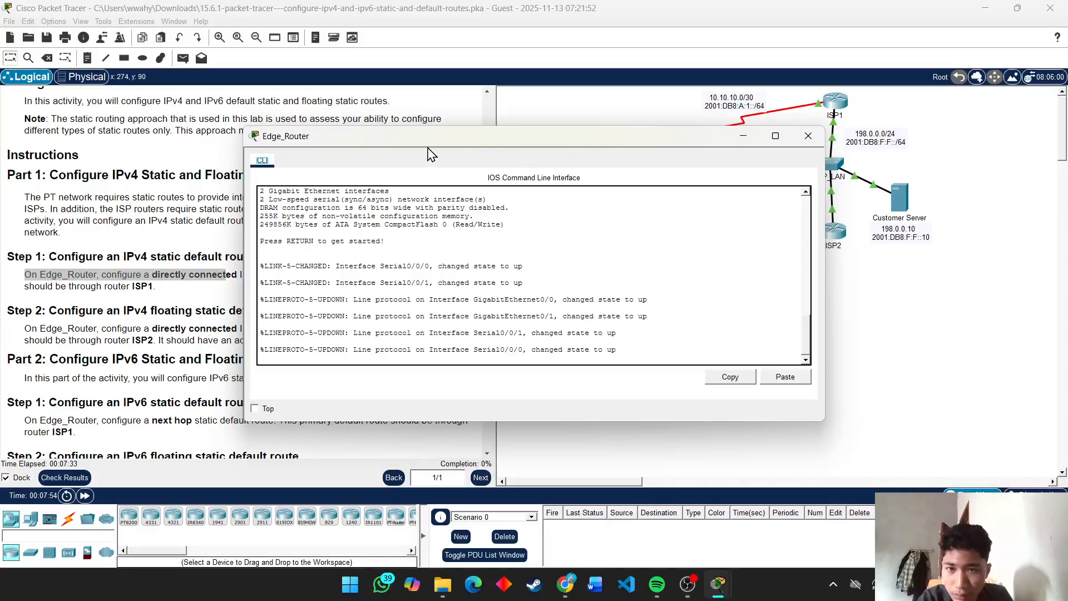
{"action": "left_click_drag", "start_coordinate": [427, 147], "coordinate": [451, 130]}
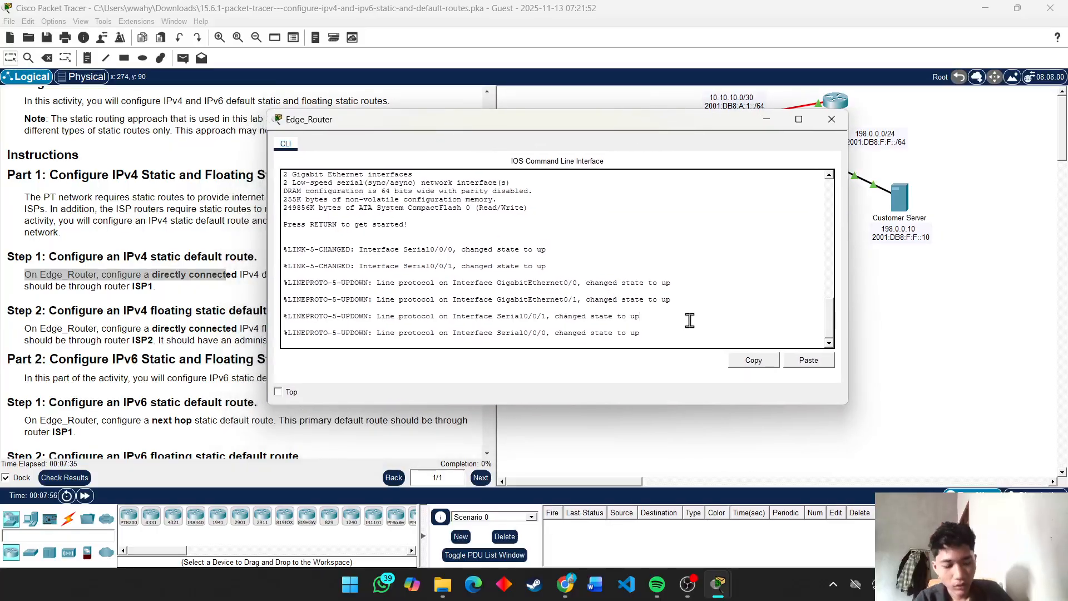
{"action": "key", "text": "Return"}
{"action": "type", "text": "ena"}
{"action": "key", "text": "Return"}
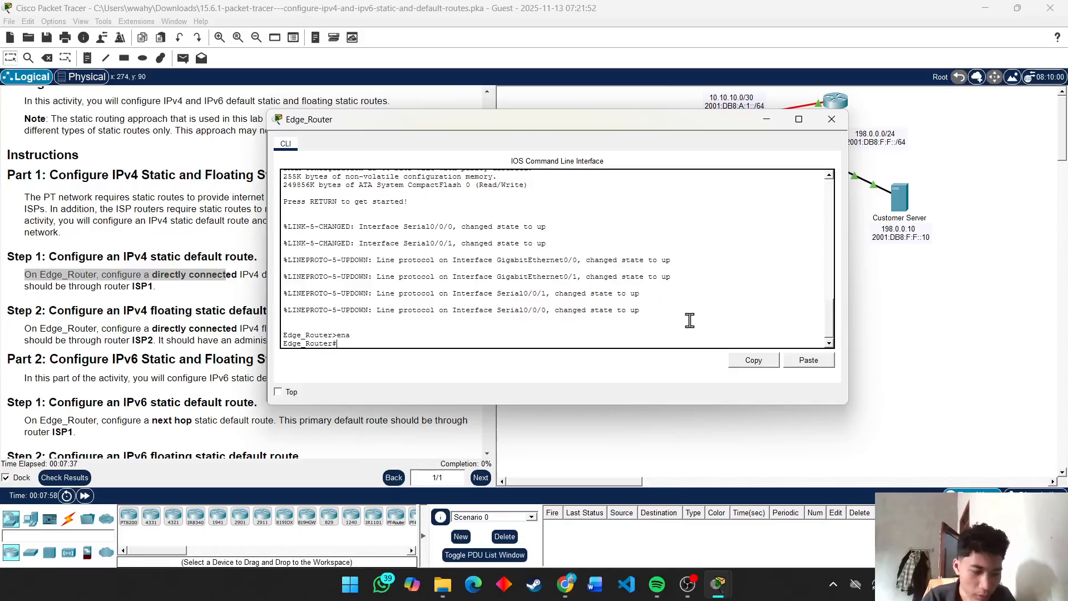
{"action": "type", "text": "conf y"}
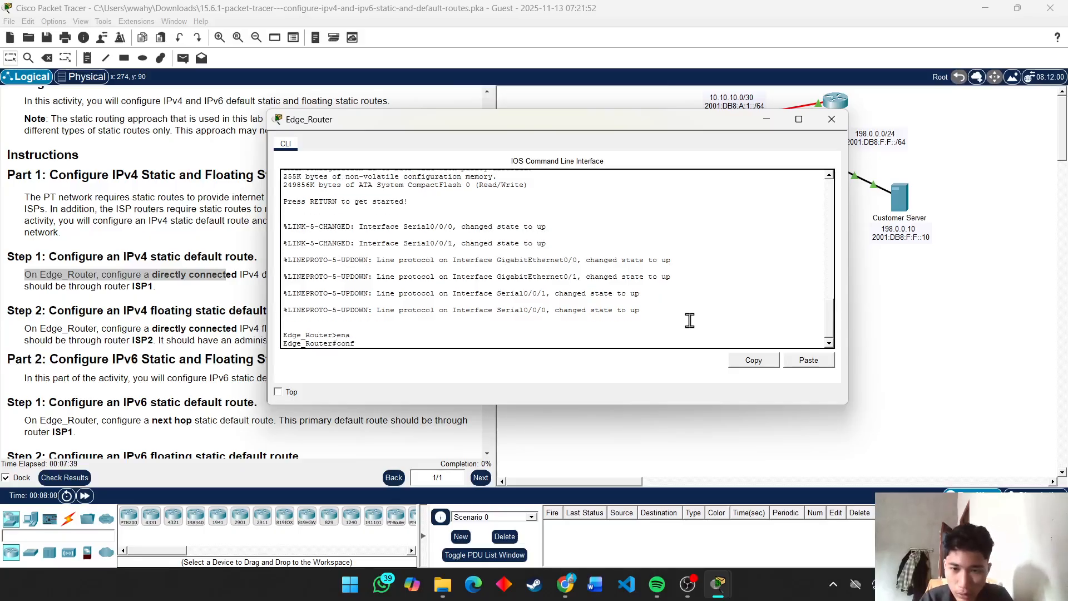
{"action": "key", "text": "Return"}
{"action": "key", "text": "Up"}
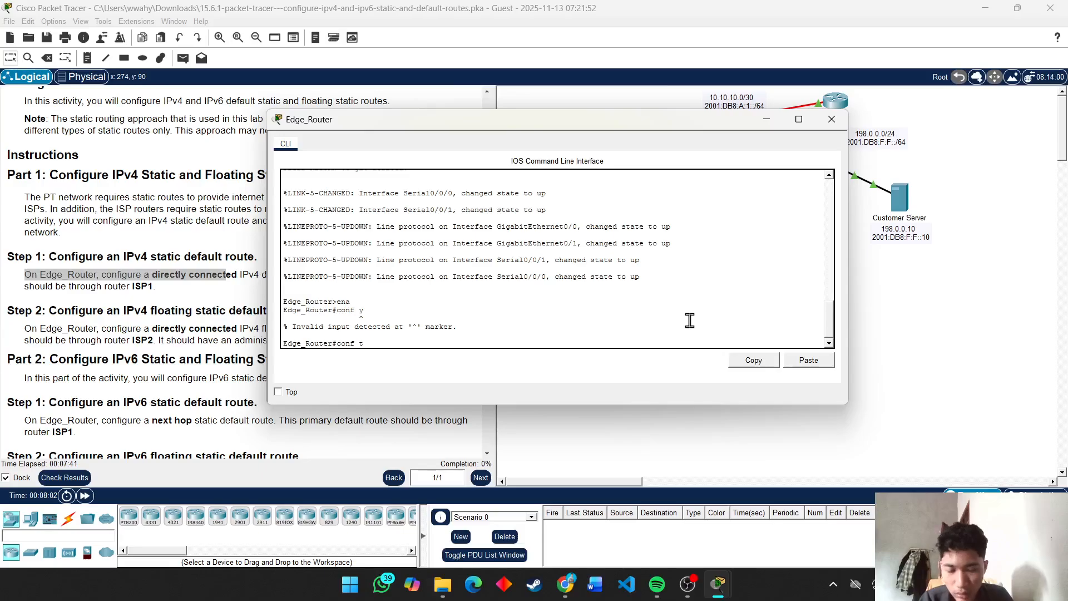
{"action": "key", "text": "Return"}
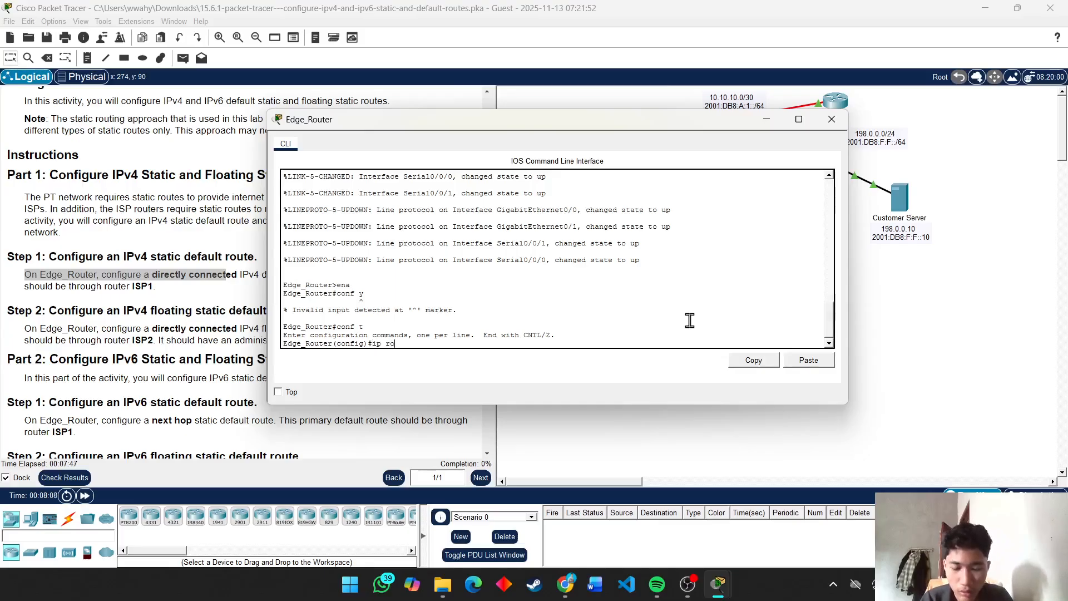
Begin the IPv4 default route command on Edge_Router as ip route 0.0.0.0 0.0.0.0, leaving the exit interface open
{"action": "type", "text": "ip ro"}
{"action": "key", "text": "Tab"}
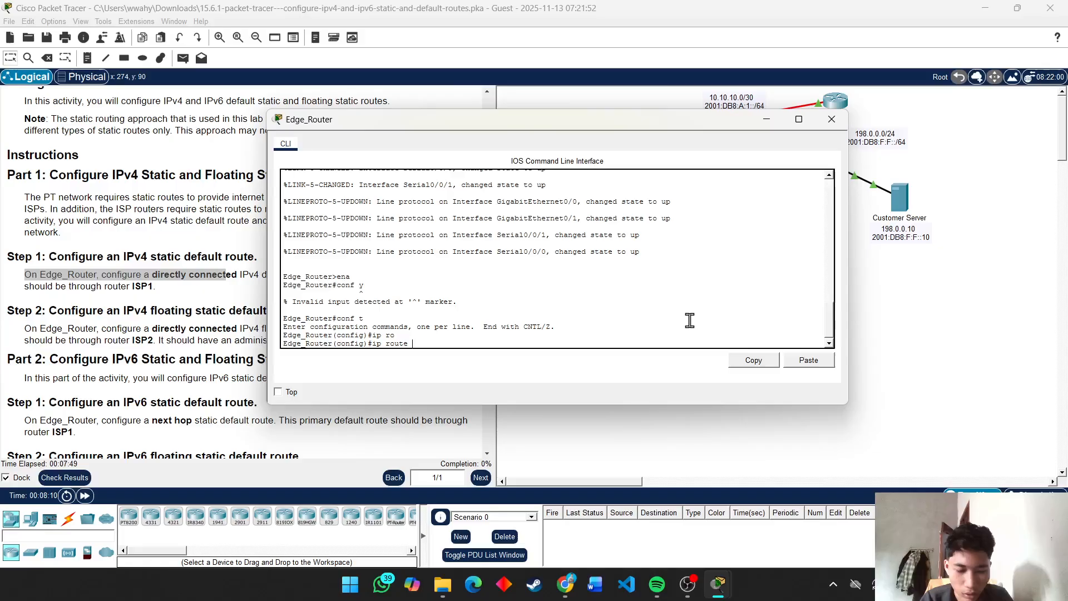
{"action": "type", "text": "ute 0.0.0.0 0.0.0.0"}
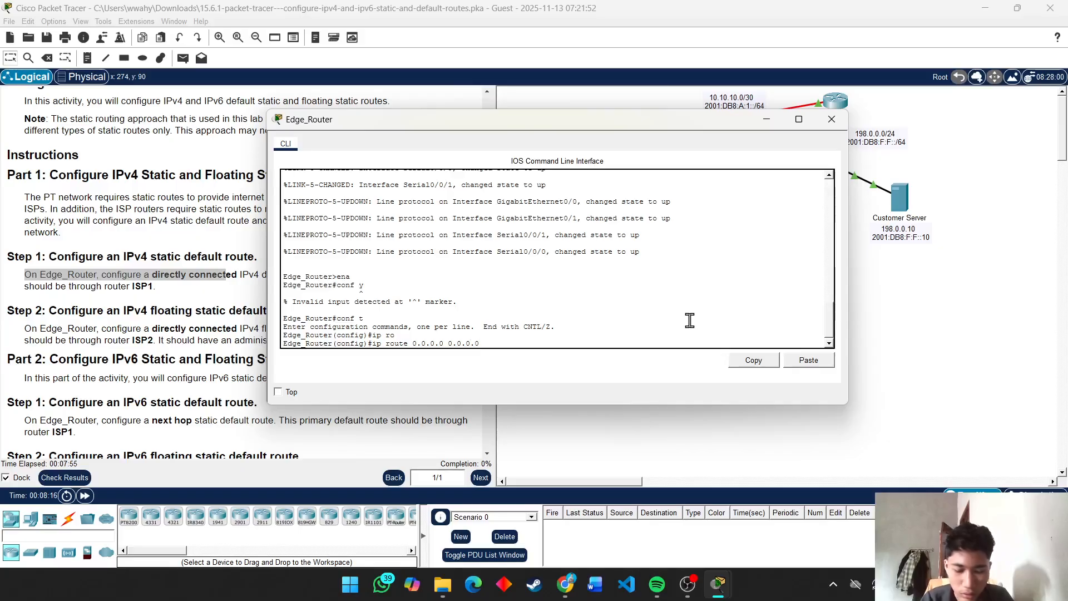
Turn on the preference to always show port labels in the logical workspace
{"action": "left_click_drag", "start_coordinate": [644, 126], "coordinate": [808, 313]}
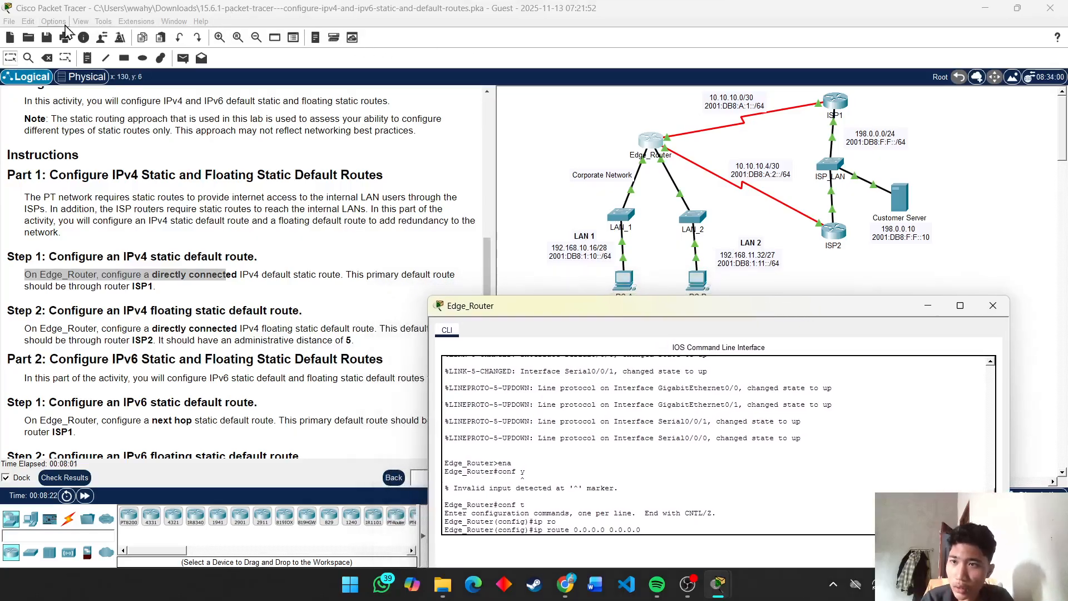
{"action": "left_click", "coordinate": [54, 22]}
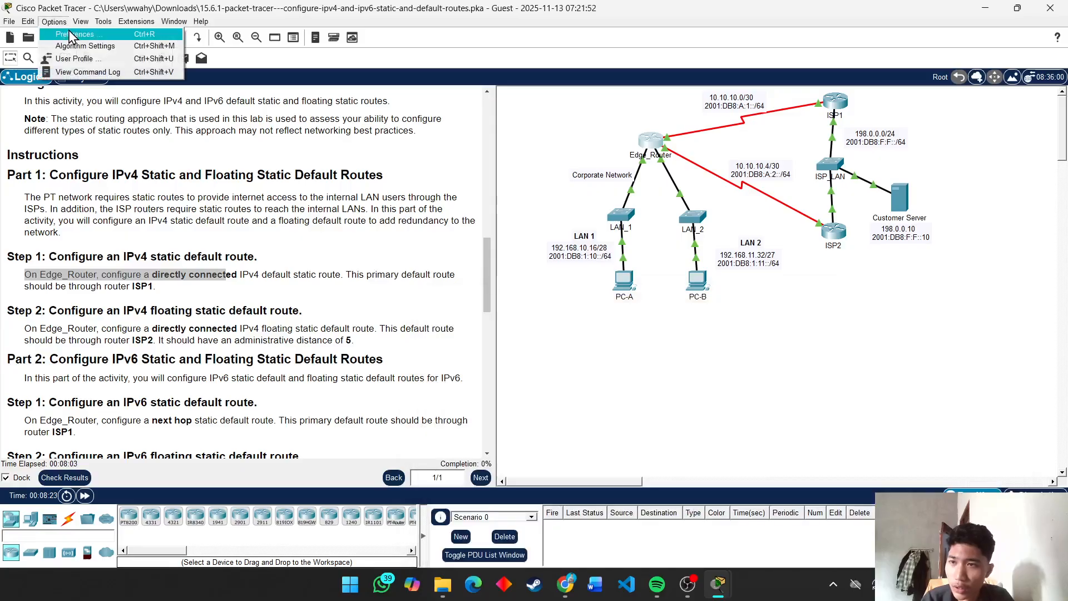
{"action": "left_click", "coordinate": [71, 34]}
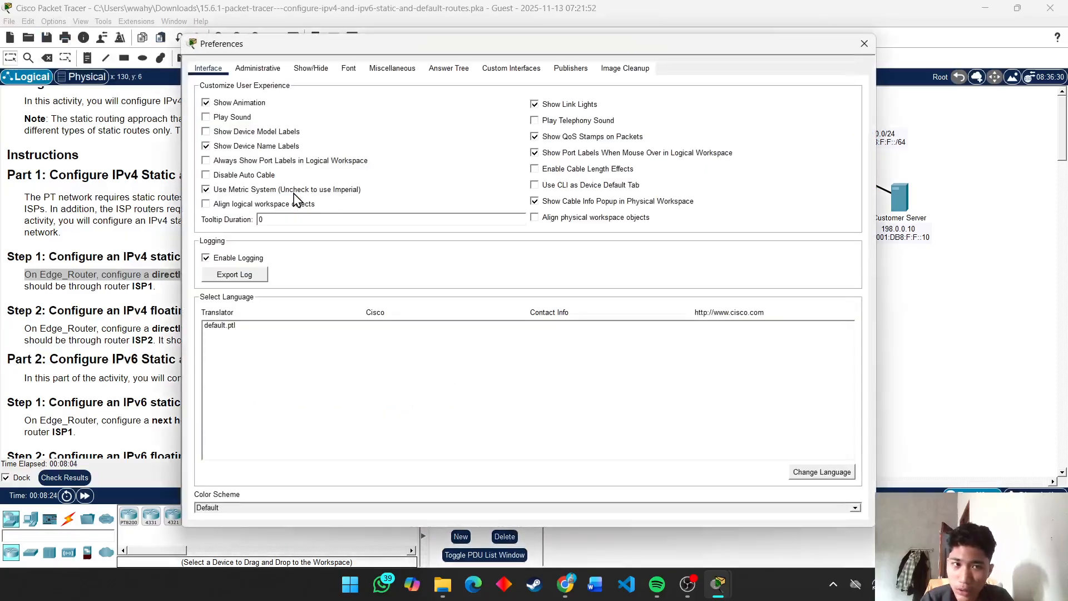
{"action": "left_click", "coordinate": [206, 161]}
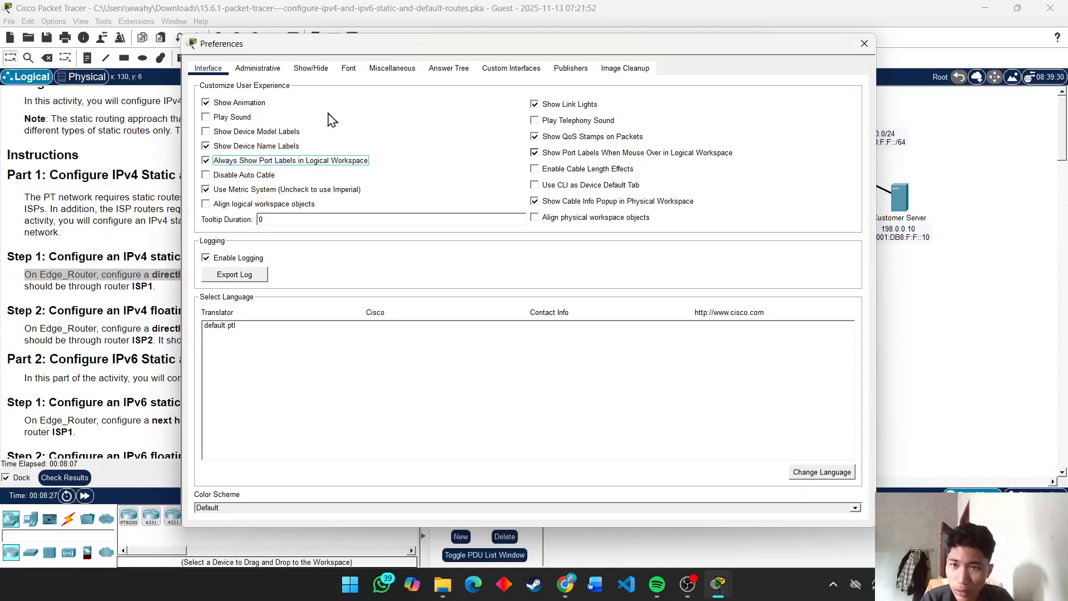
{"action": "left_click", "coordinate": [861, 46]}
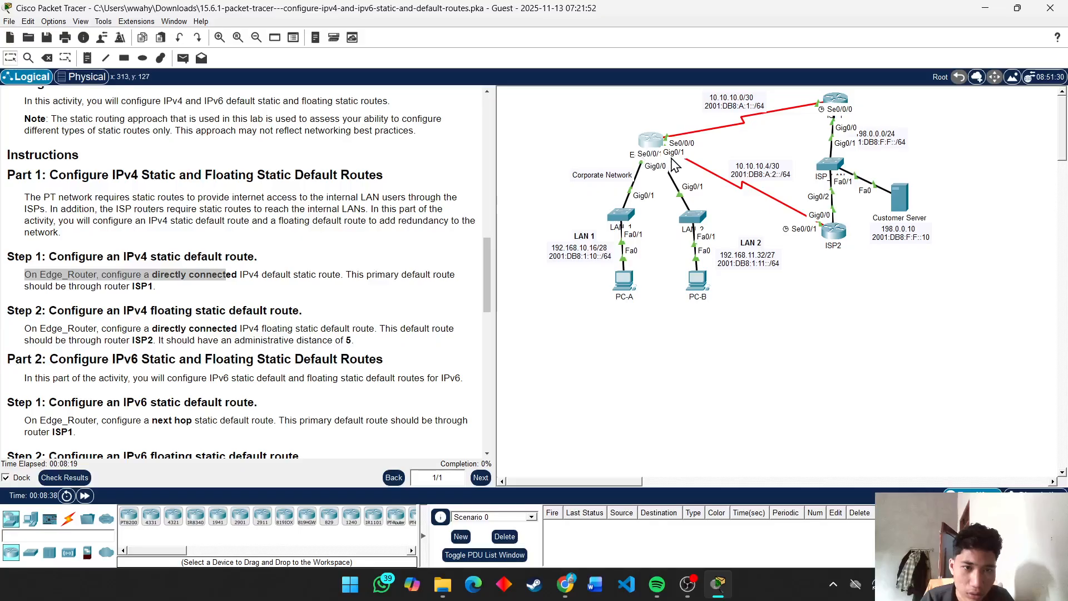
Complete Edge_Router's IPv4 default route toward ISP1 as ip route 0.0.0.0 0.0.0.0 s0/0/0
{"action": "key", "text": "alt+Tab"}
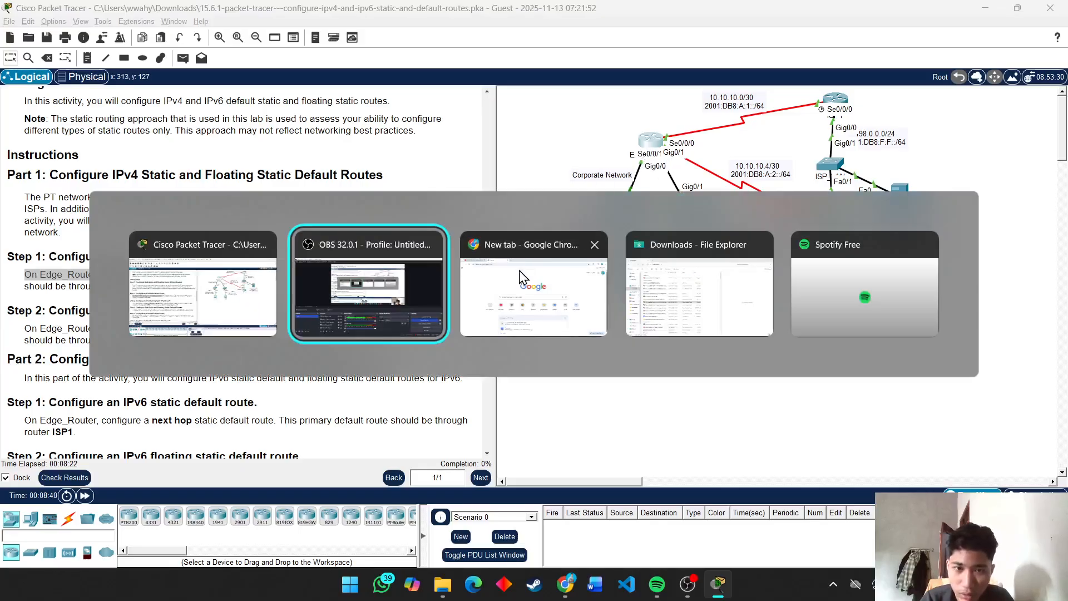
{"action": "left_click", "coordinate": [259, 293]}
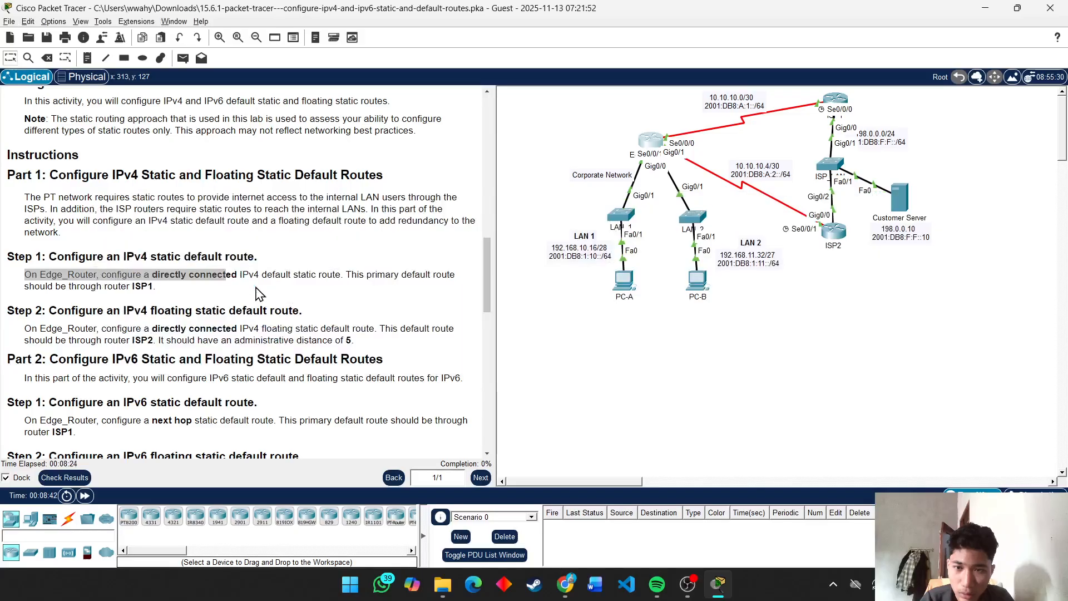
{"action": "left_click", "coordinate": [650, 144]}
{"action": "left_click", "coordinate": [548, 315]}
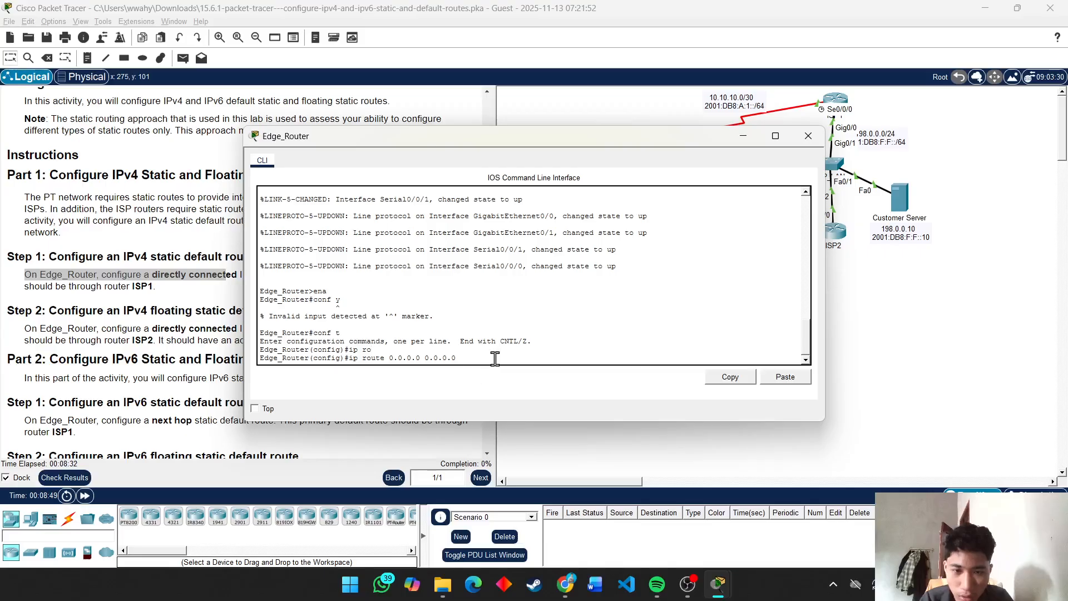
{"action": "type", "text": "s0"}
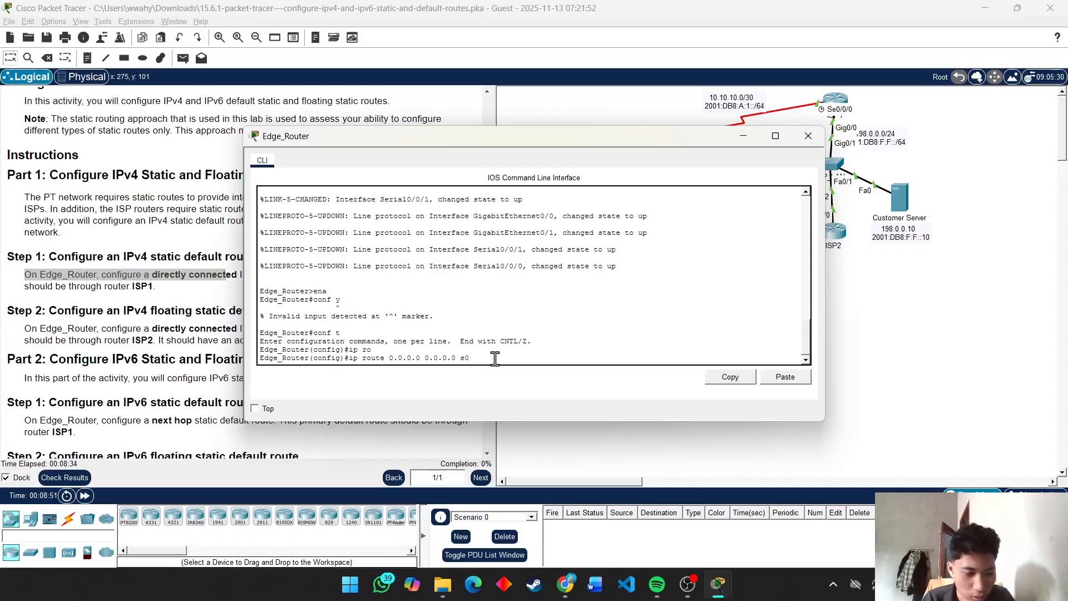
{"action": "type", "text": "."}
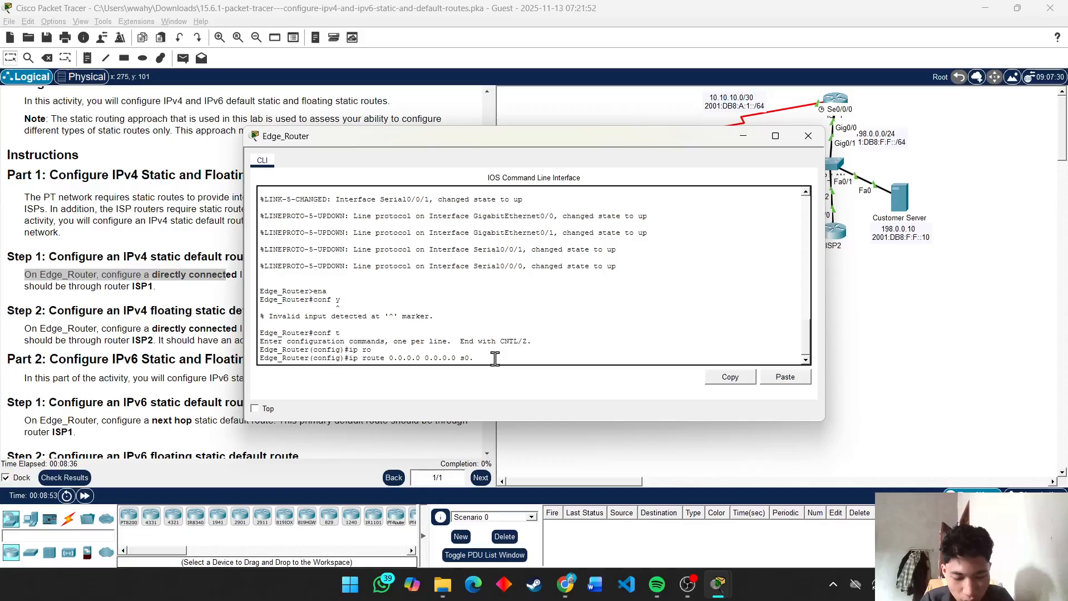
{"action": "key", "text": "Num_Lock"}
{"action": "key", "text": "BackSpace"}
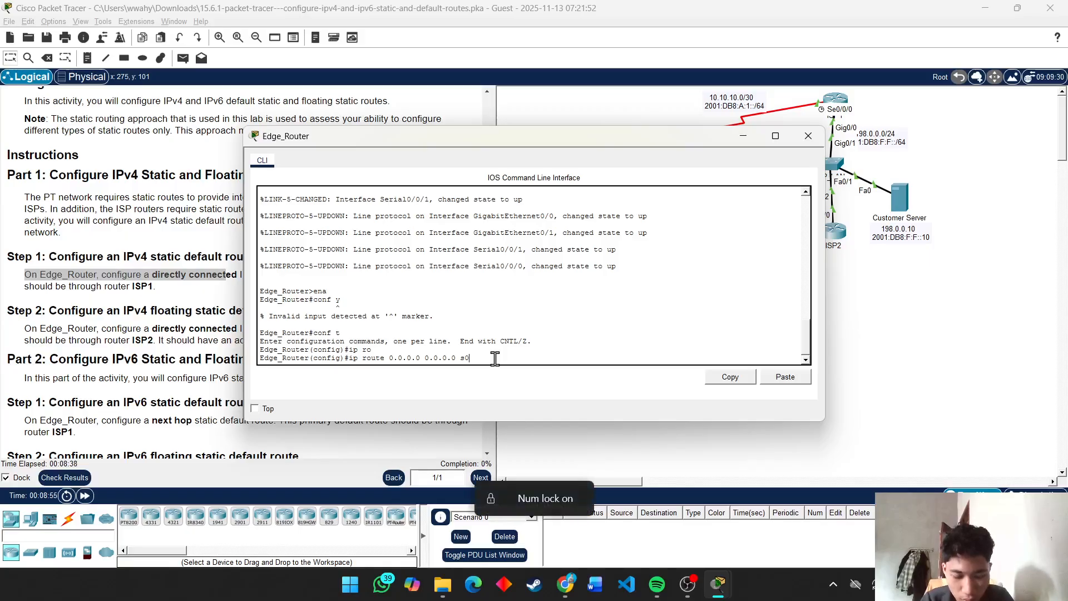
{"action": "type", "text": "/0/0"}
{"action": "key", "text": "Return"}
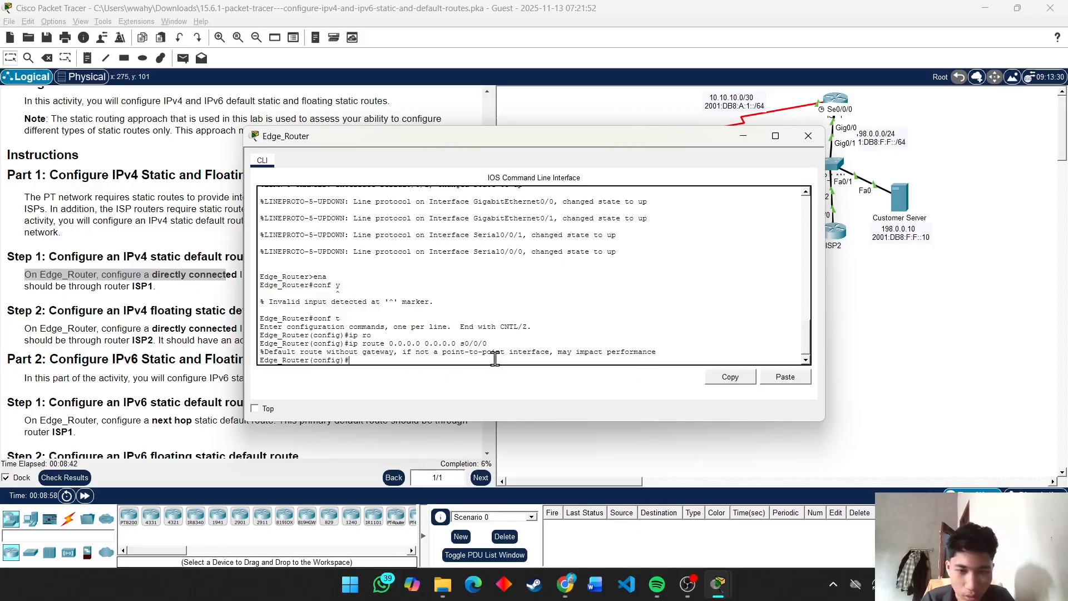
Add the IPv4 floating default route toward ISP2 on Edge_Router with ip route 0.0.0.0 0.0.0.0 s0/0/1 5
{"action": "left_click_drag", "start_coordinate": [413, 143], "coordinate": [713, 214]}
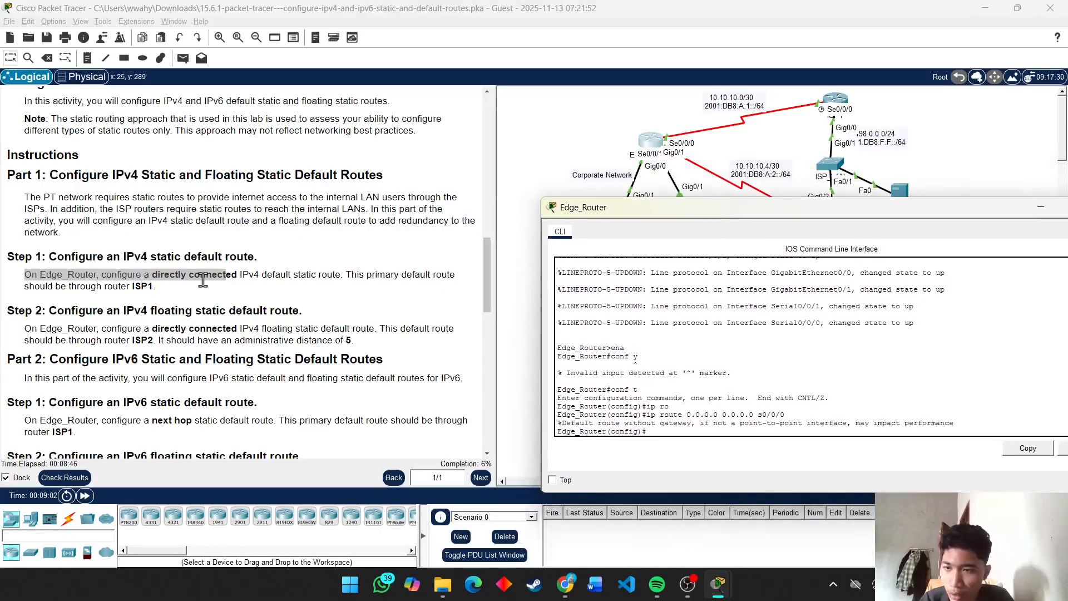
{"action": "scroll", "coordinate": [203, 280], "scroll_direction": "down", "scroll_amount": 2}
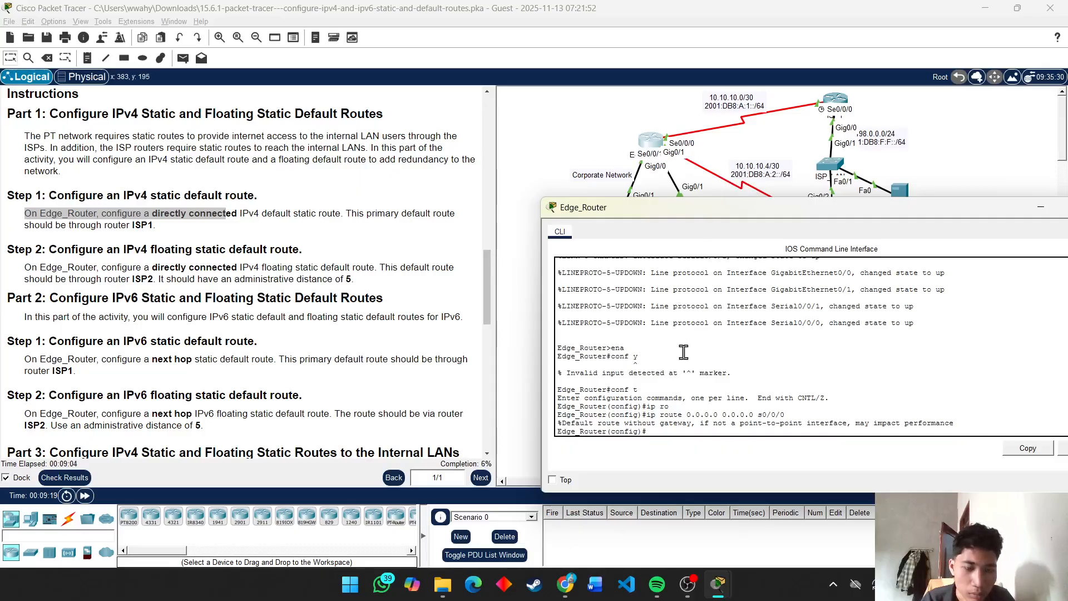
{"action": "key", "text": "Up"}
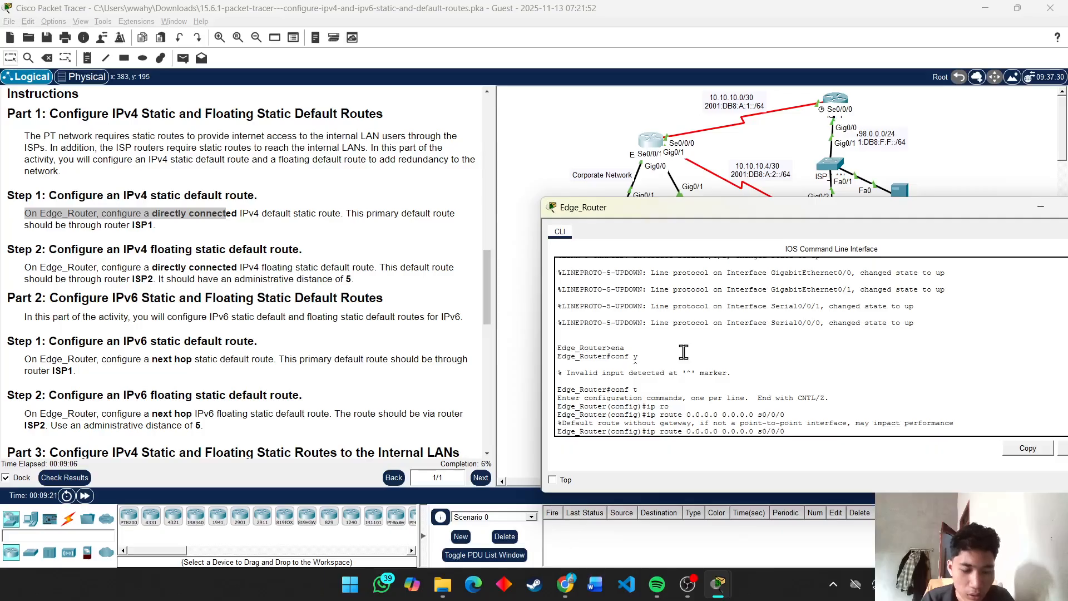
{"action": "key", "text": "BackSpace"}
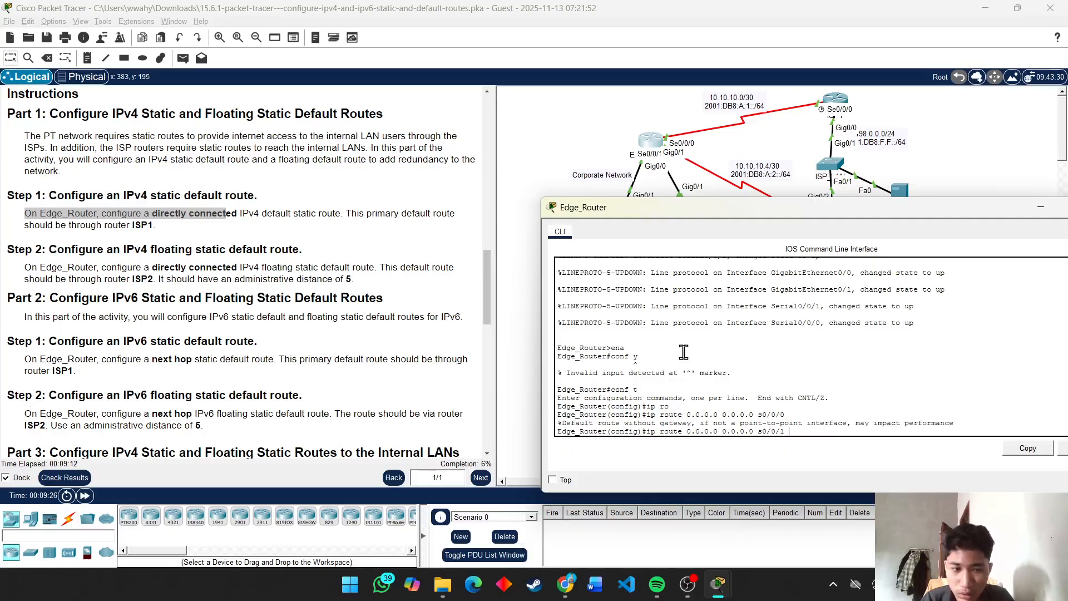
{"action": "type", "text": "5"}
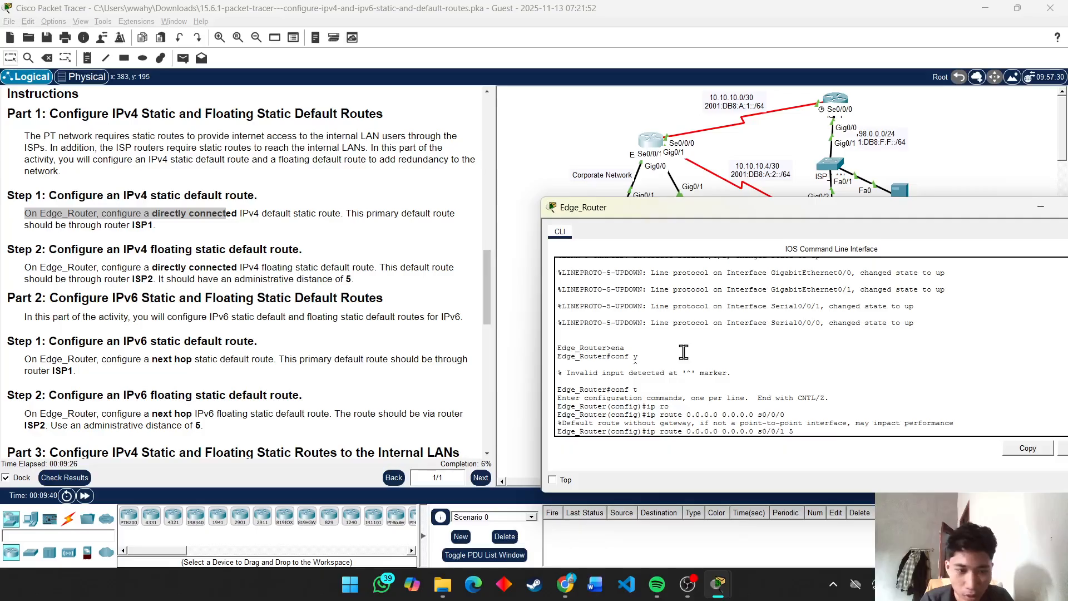
{"action": "key", "text": "Return"}
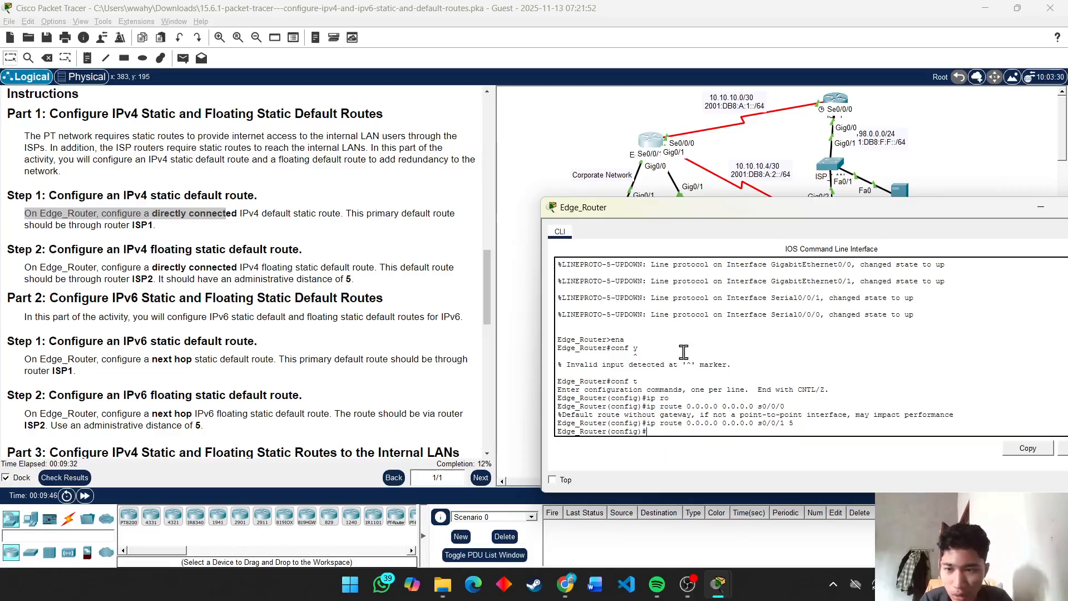
Try to add the next-hop IPv6 default route toward ISP1 on Edge_Router with ipv6 route ::/0 2001:DB8:A:1::1/64
{"action": "scroll", "coordinate": [323, 358], "scroll_direction": "down", "scroll_amount": 1}
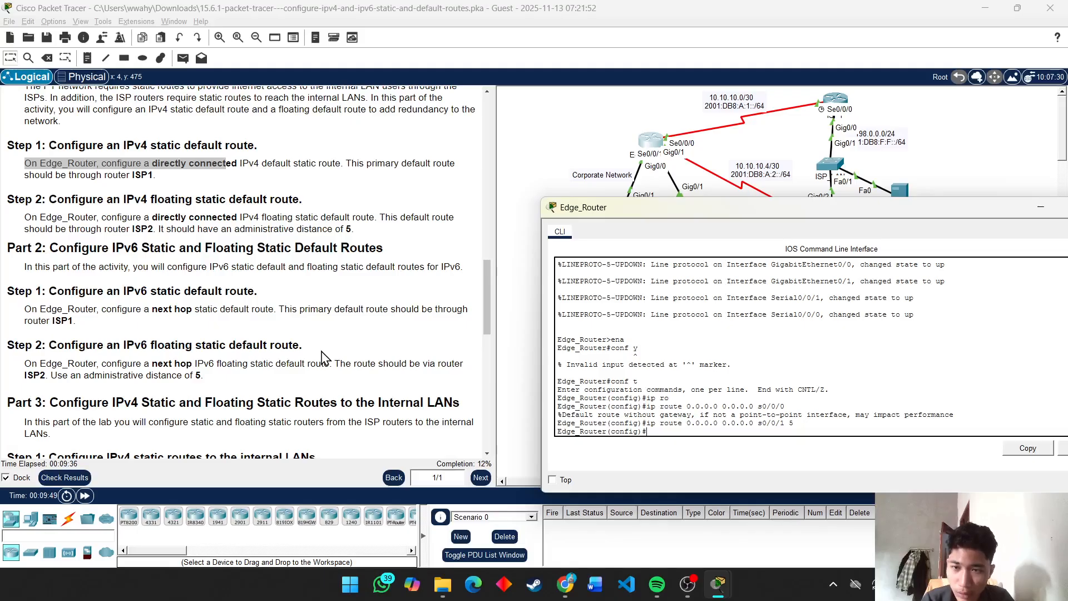
{"action": "scroll", "coordinate": [323, 357], "scroll_direction": "down", "scroll_amount": 1}
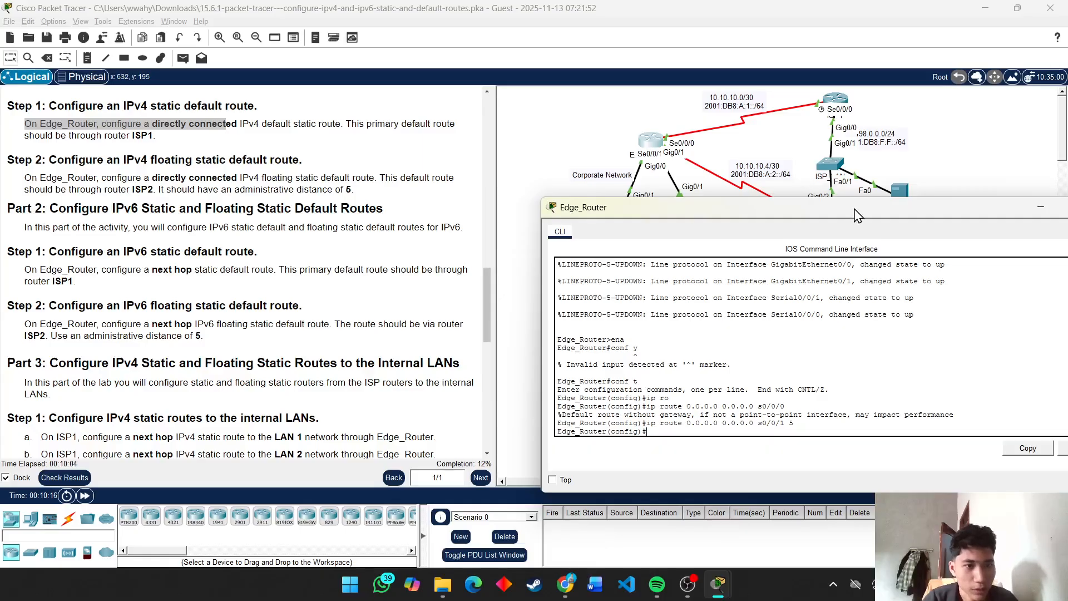
{"action": "left_click_drag", "start_coordinate": [856, 215], "coordinate": [856, 185]}
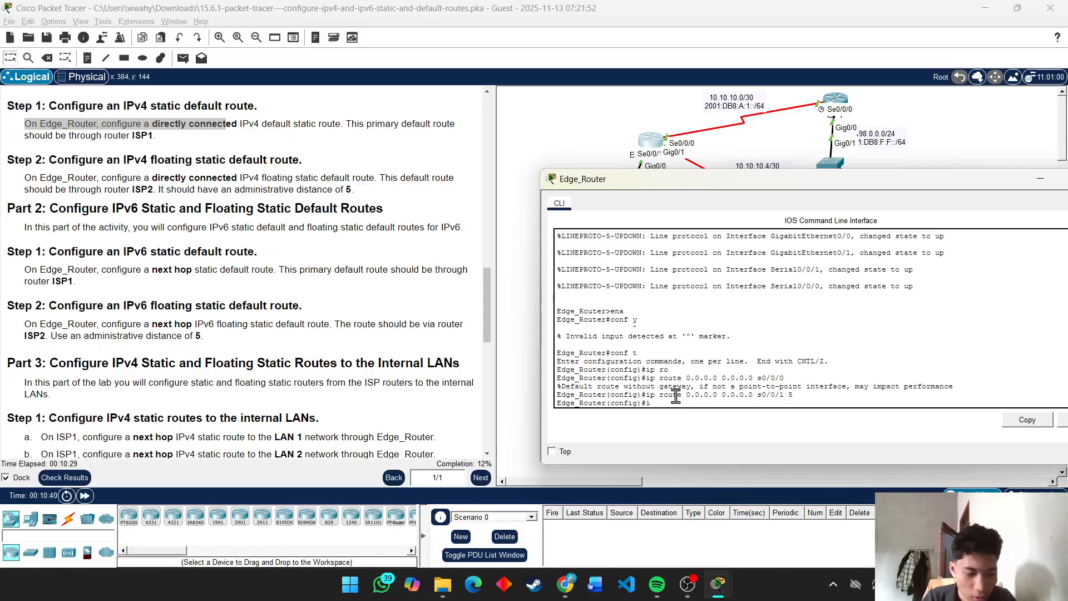
{"action": "type", "text": "pv6"}
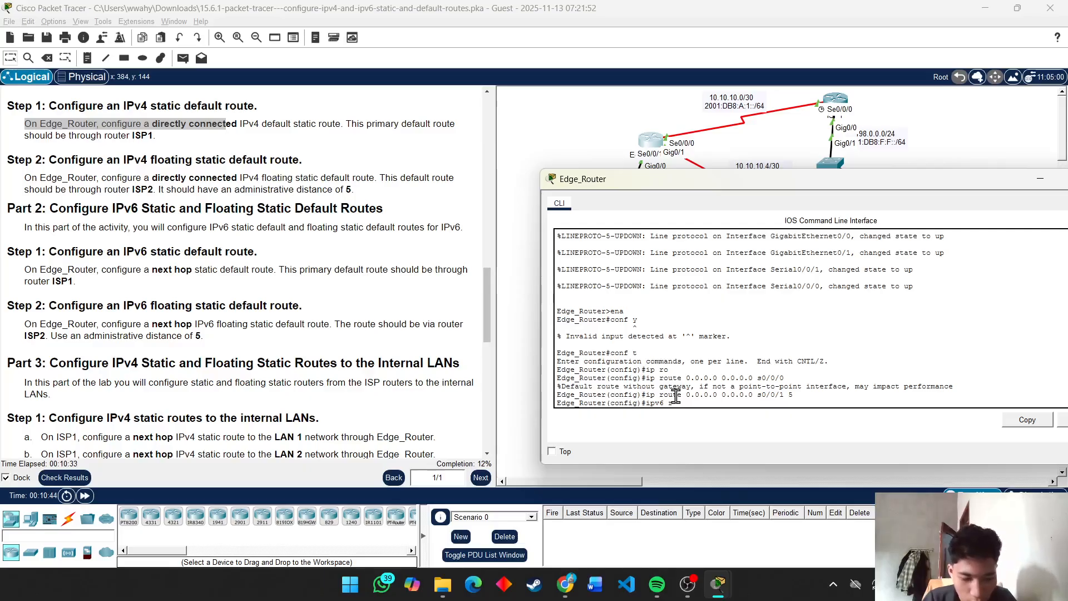
{"action": "type", "text": " route"}
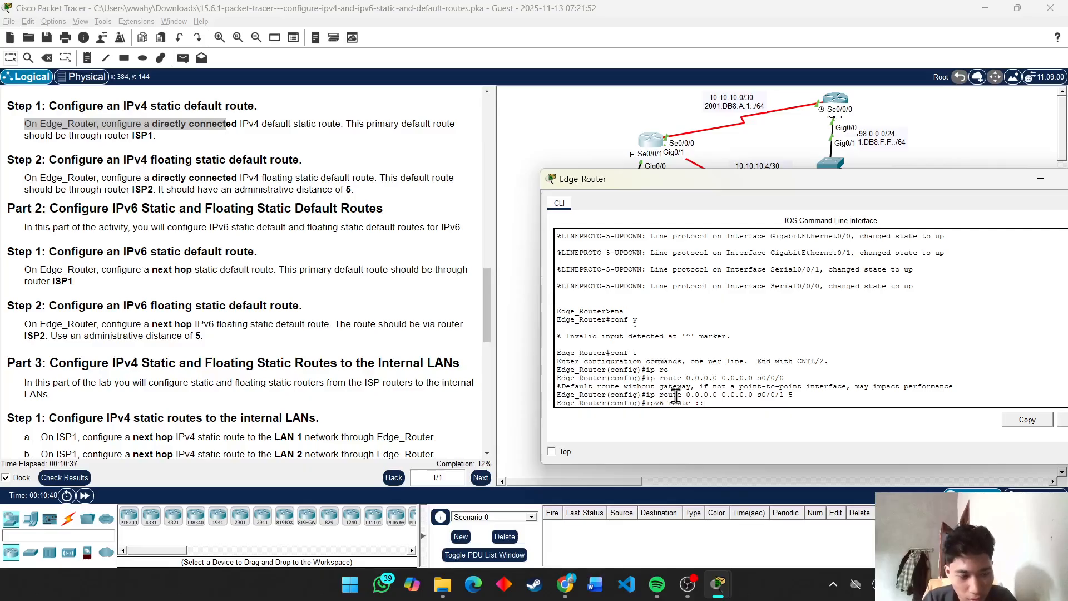
{"action": "type", "text": " ::/0"}
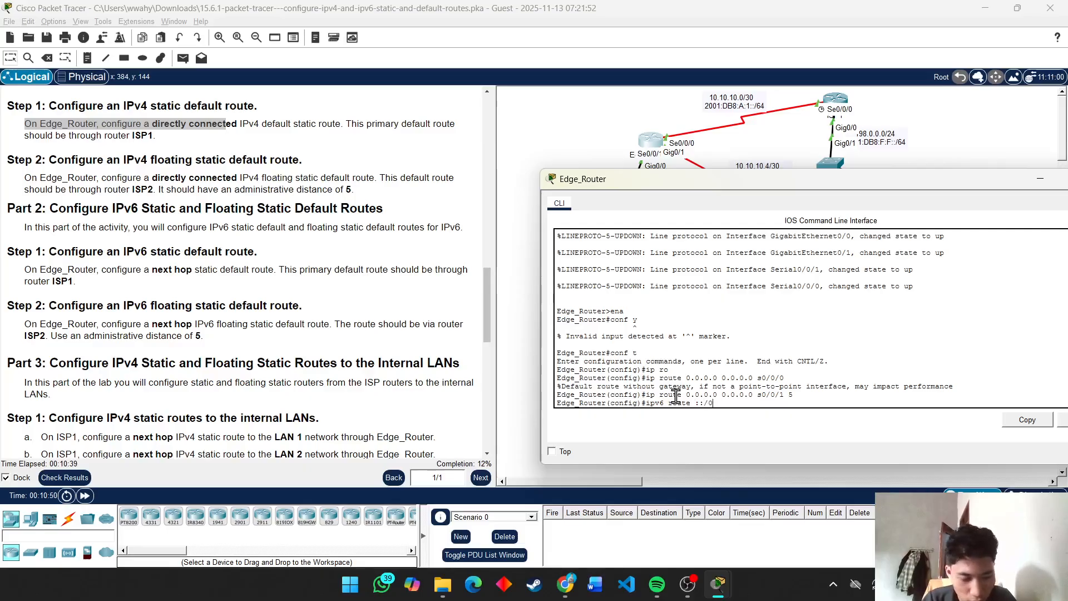
{"action": "type", "text": " 2001"}
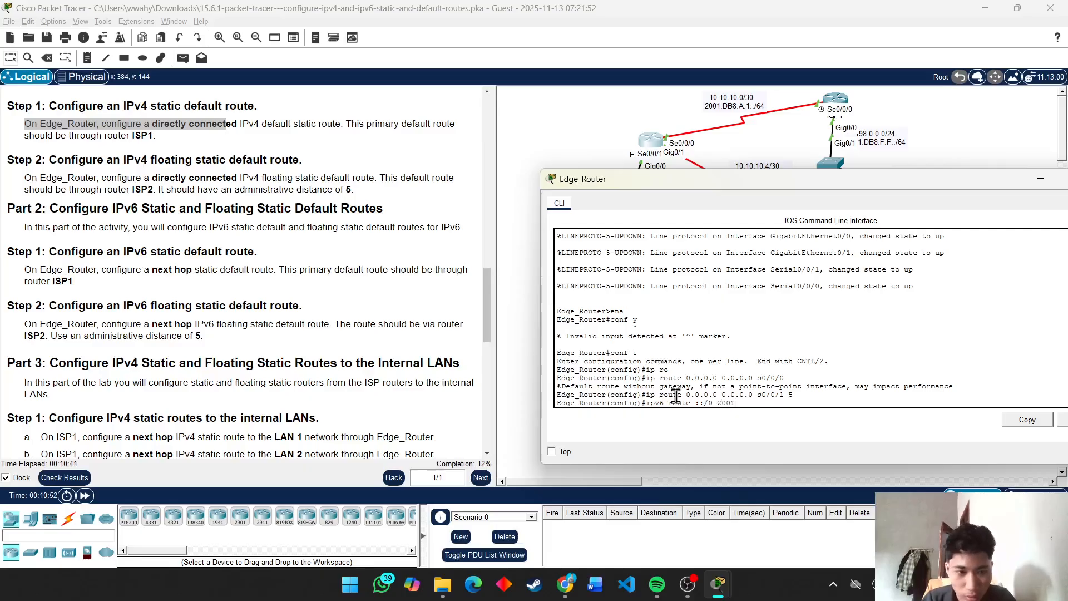
{"action": "type", "text": ":"}
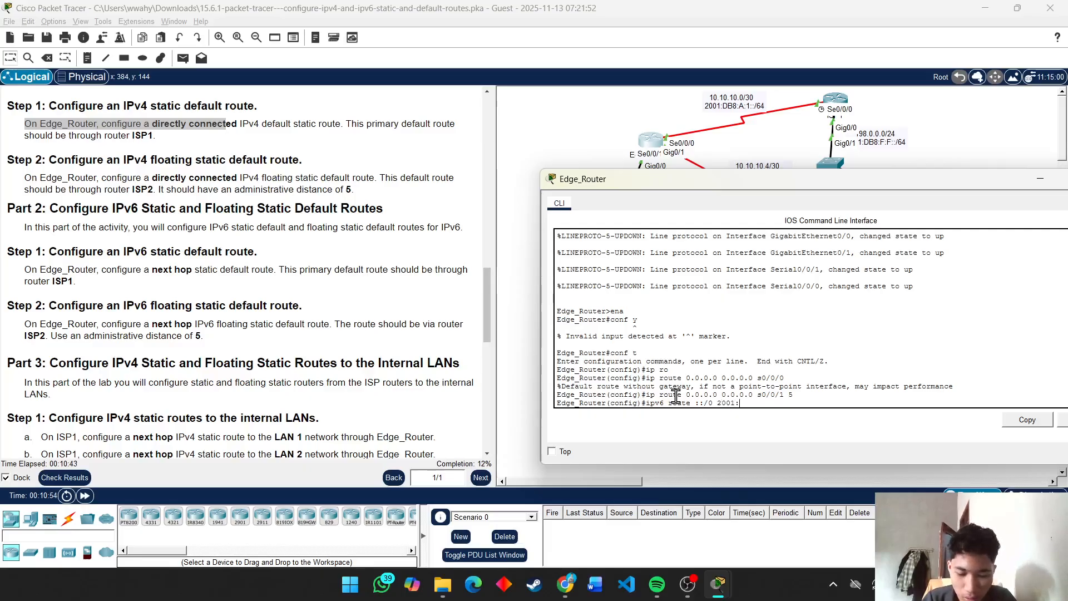
{"action": "type", "text": "DB"}
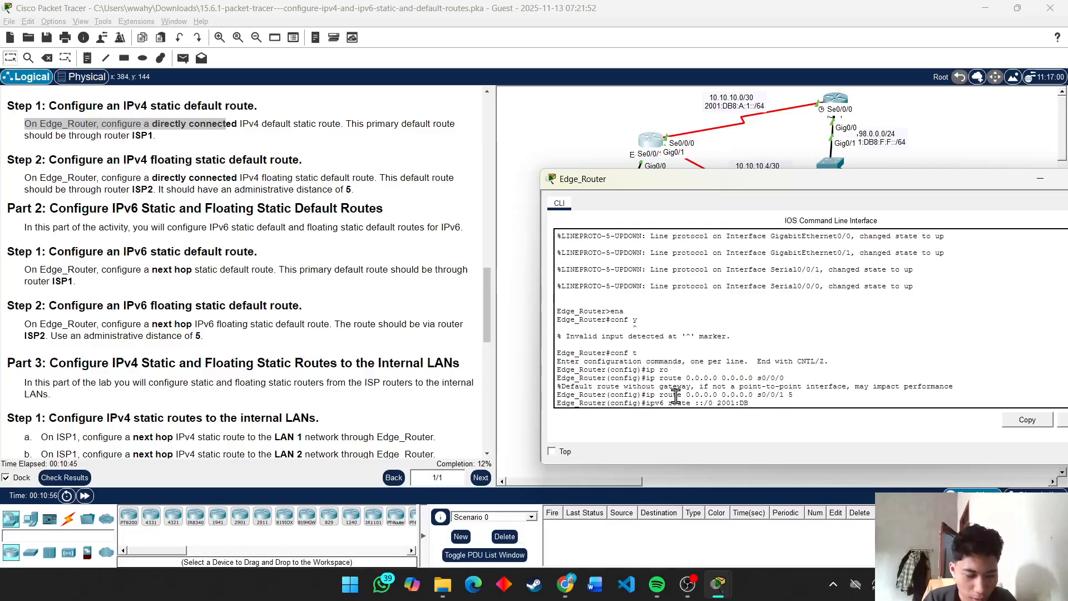
{"action": "type", "text": "8:"}
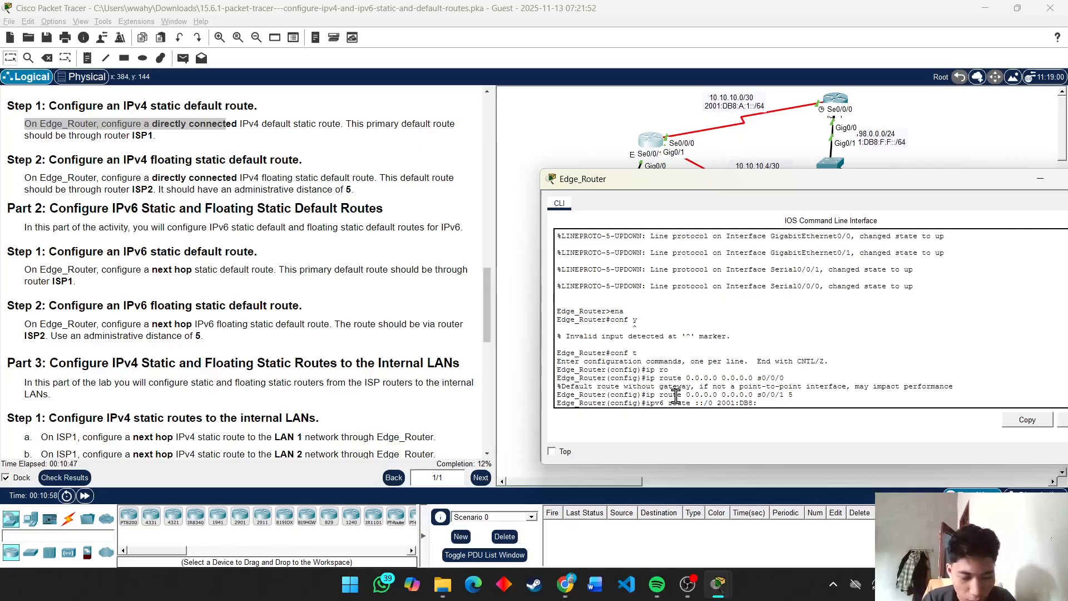
{"action": "type", "text": "A:1"}
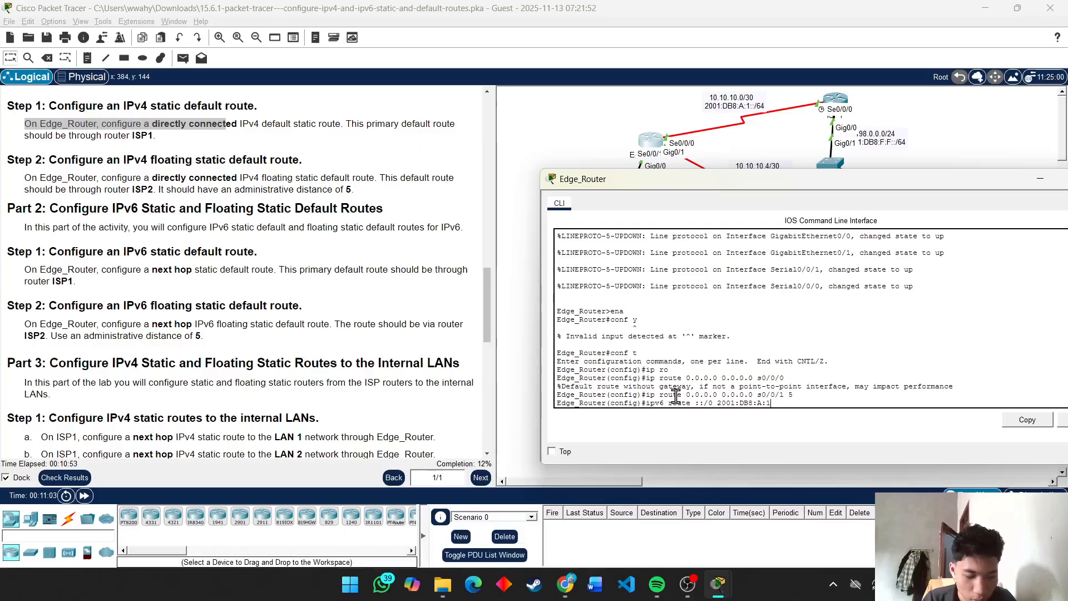
{"action": "type", "text": "::1"}
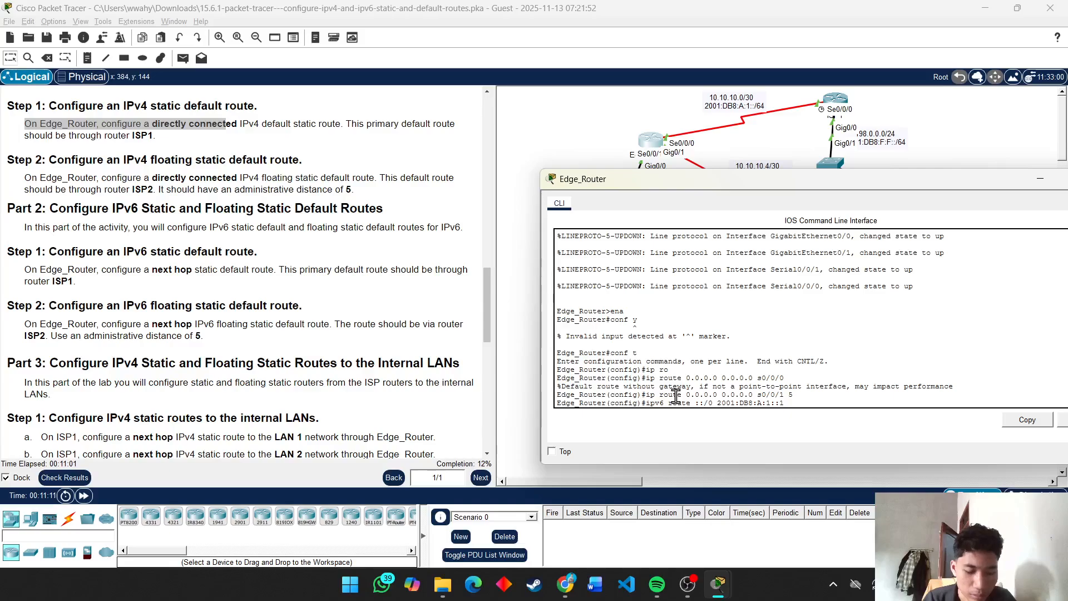
{"action": "type", "text": "/"}
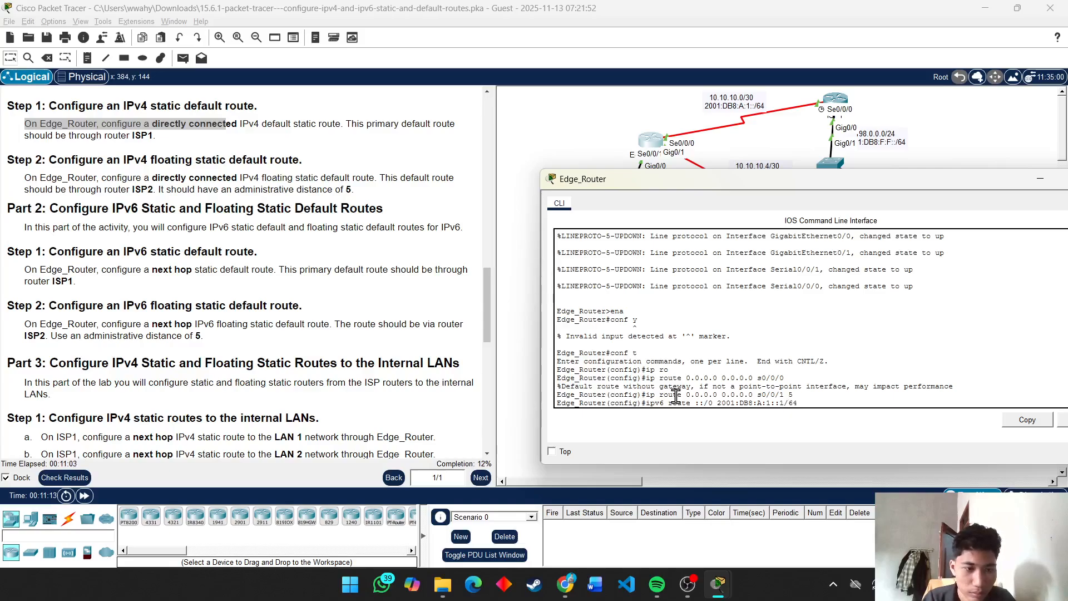
{"action": "type", "text": "64"}
{"action": "key", "text": "Return"}
Reissue the IPv6 default route command without the next hop's prefix length, as ipv6 route ::/0 2001:DB8:A:1::1
{"action": "key", "text": "Up"}
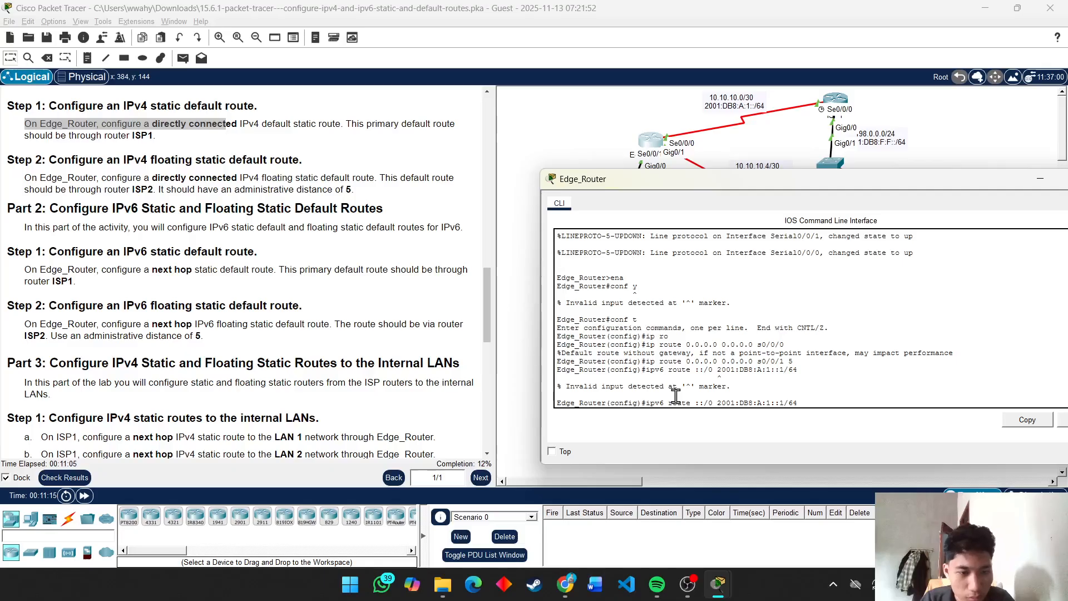
{"action": "key", "text": "BackSpace"}
{"action": "key", "text": "BackSpace"}
{"action": "key", "text": "BackSpace"}
{"action": "key", "text": "Return"}
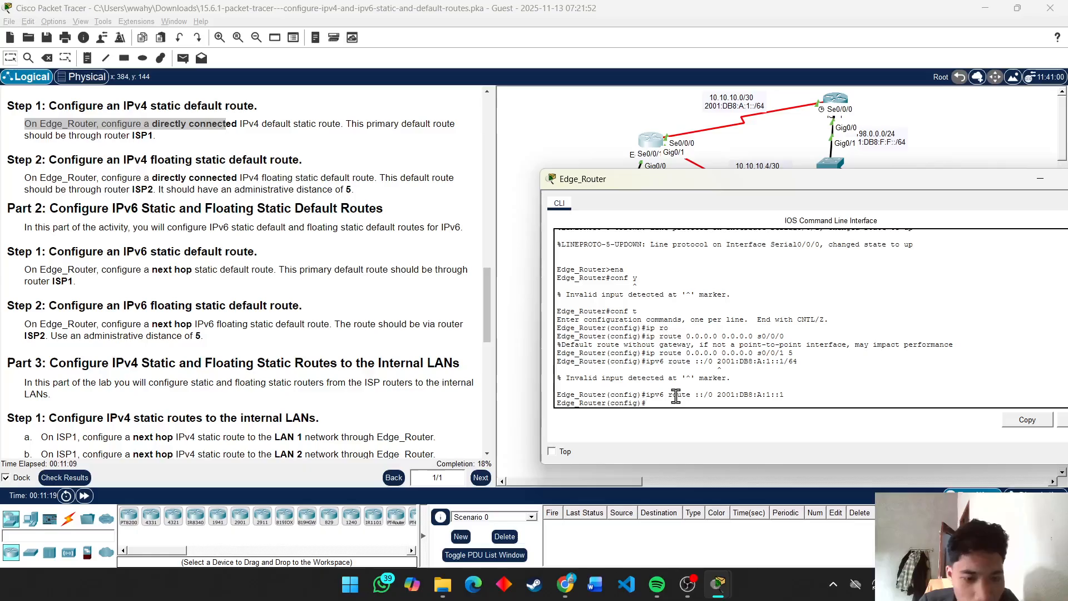
Add the next-hop IPv6 floating default route toward ISP2 on Edge_Router with ipv6 route ::/0 2001:DB8:A:2::1 5
{"action": "scroll", "coordinate": [320, 362], "scroll_direction": "down", "scroll_amount": 1}
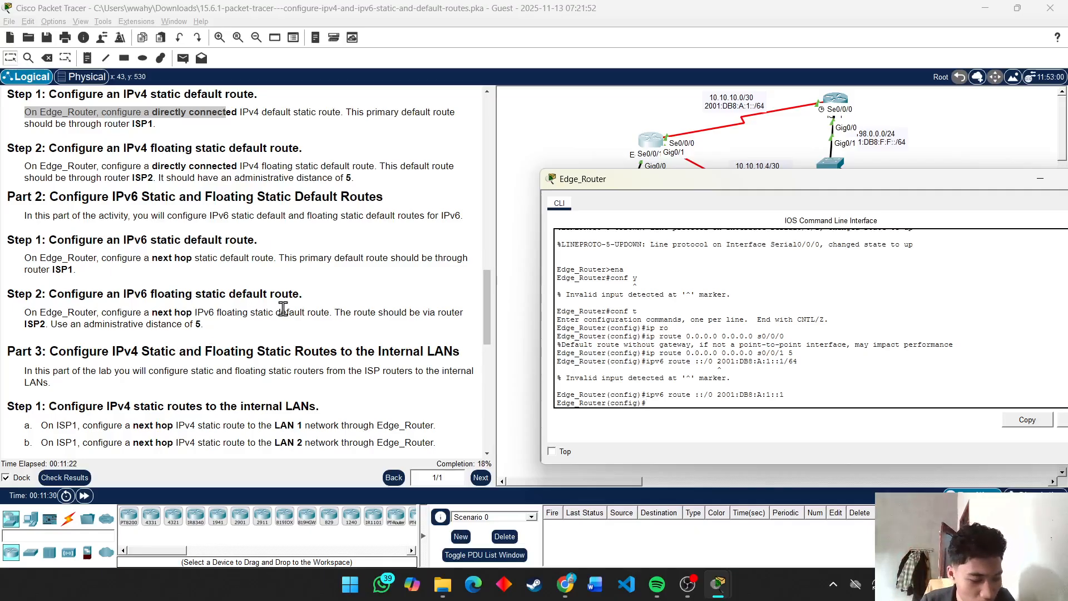
{"action": "key", "text": "Up"}
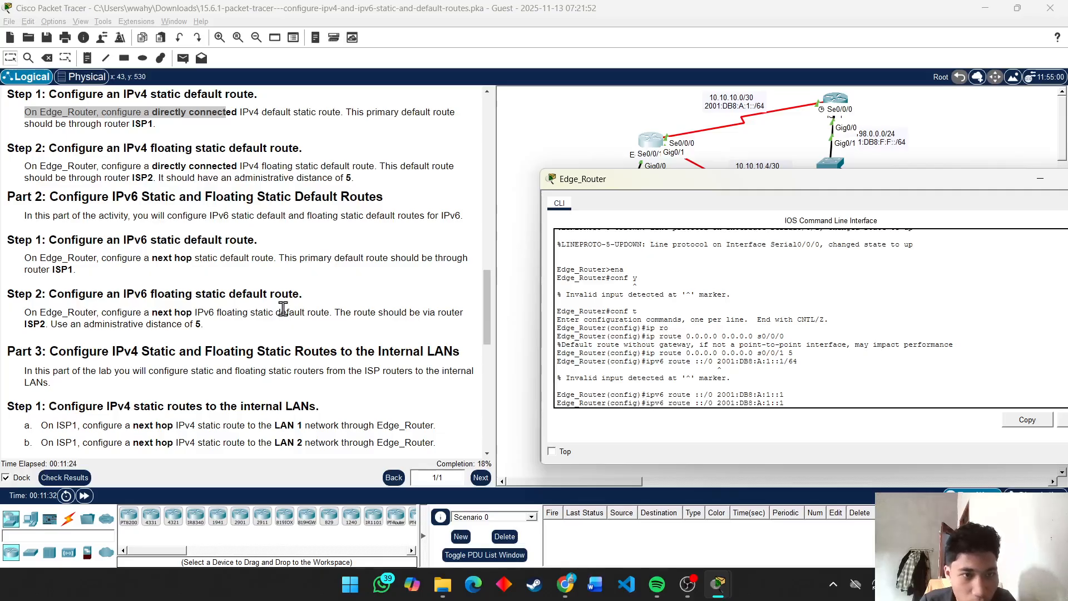
{"action": "scroll", "coordinate": [737, 103], "scroll_direction": "down", "scroll_amount": 3}
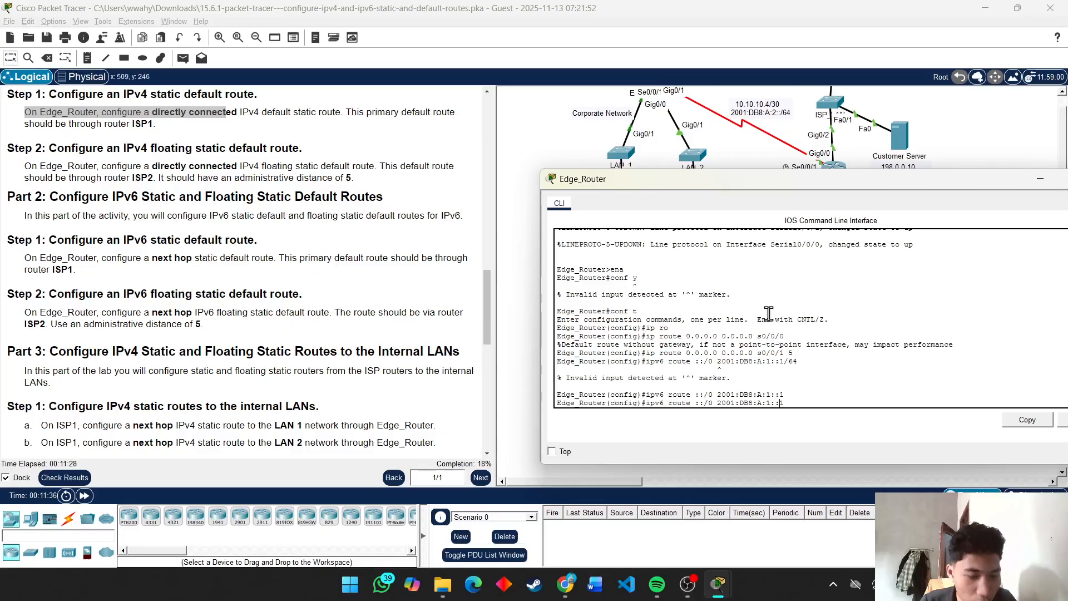
{"action": "key", "text": "Left"}
{"action": "key", "text": "Left"}
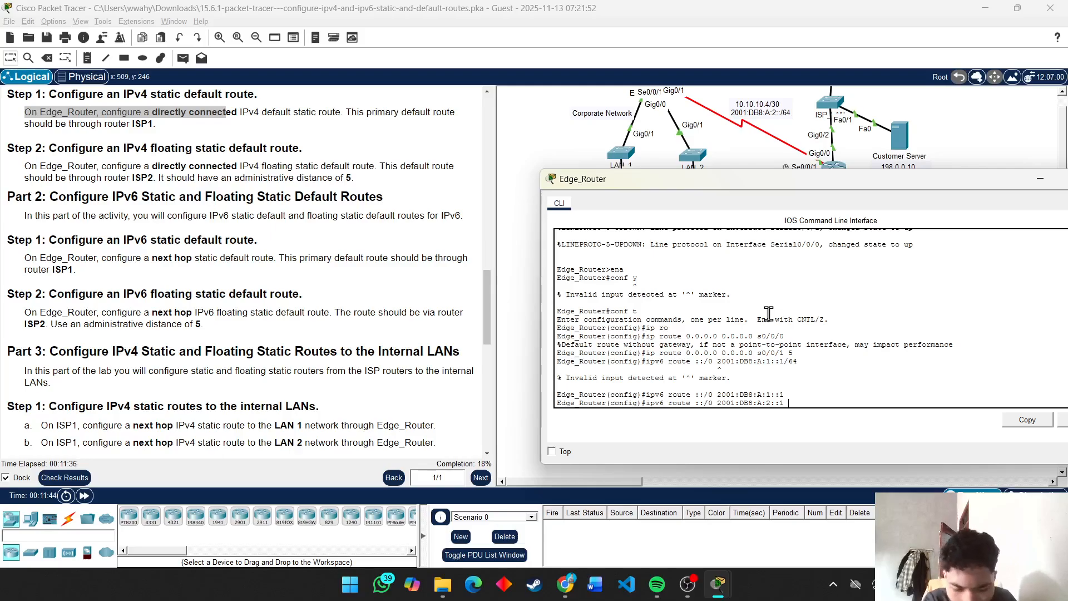
{"action": "type", "text": "5"}
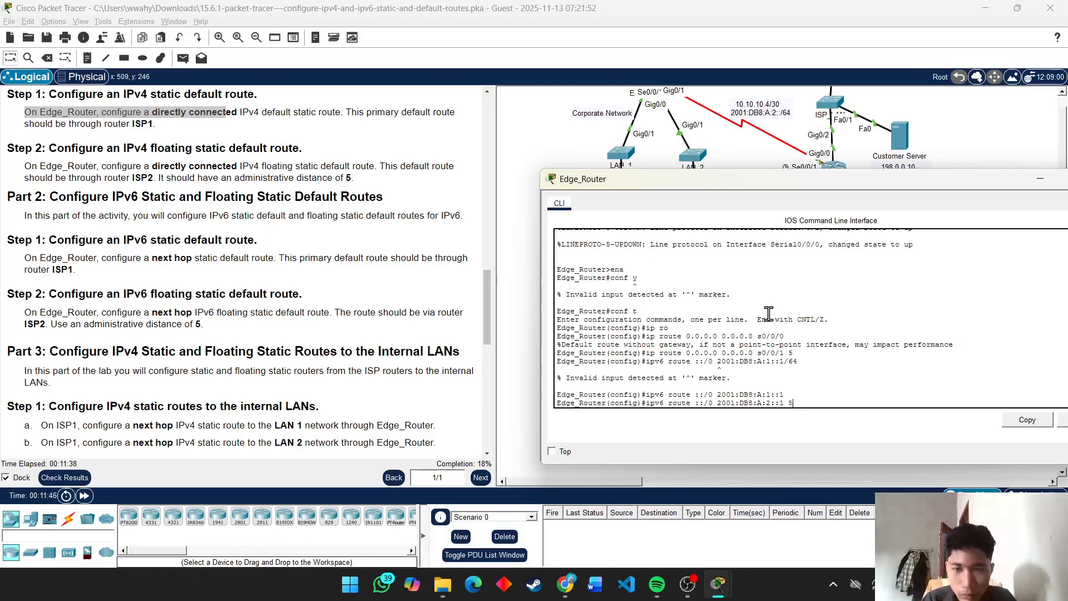
{"action": "key", "text": "Return"}
{"action": "key", "text": "Return"}
{"action": "key", "text": "Return"}
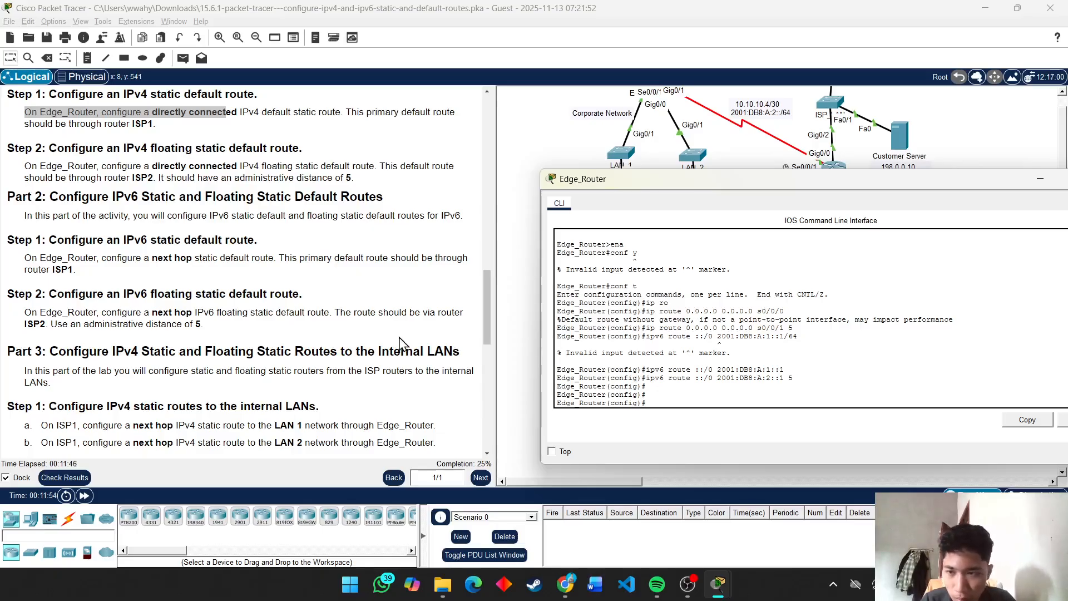
Read the Part 3 instructions, then minimize Edge_Router's window and open the CLI of router ISP1
{"action": "scroll", "coordinate": [356, 409], "scroll_direction": "down", "scroll_amount": 1}
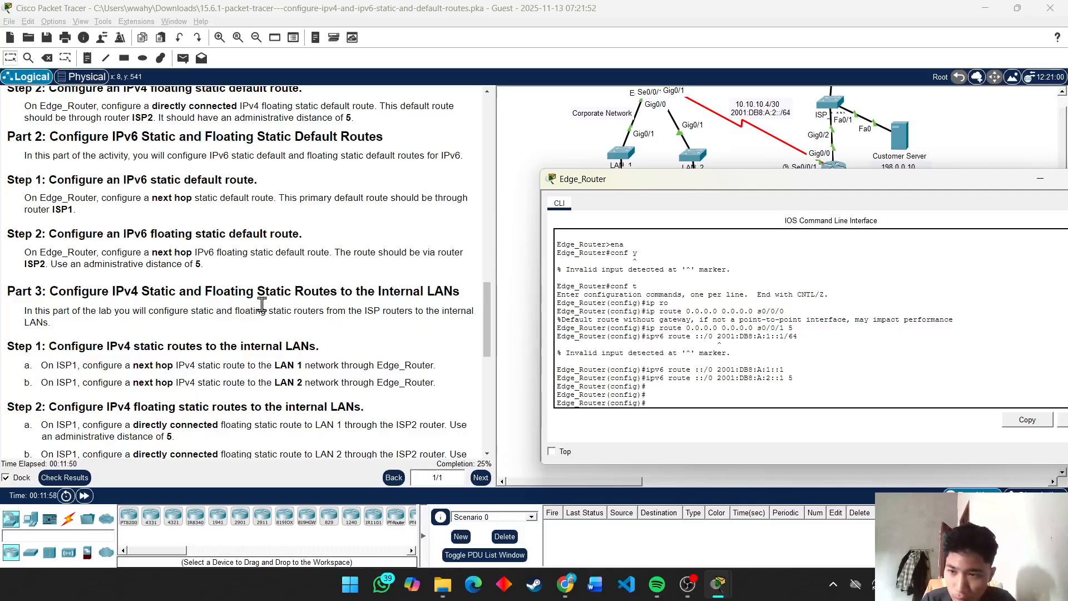
{"action": "scroll", "coordinate": [95, 340], "scroll_direction": "down", "scroll_amount": 1}
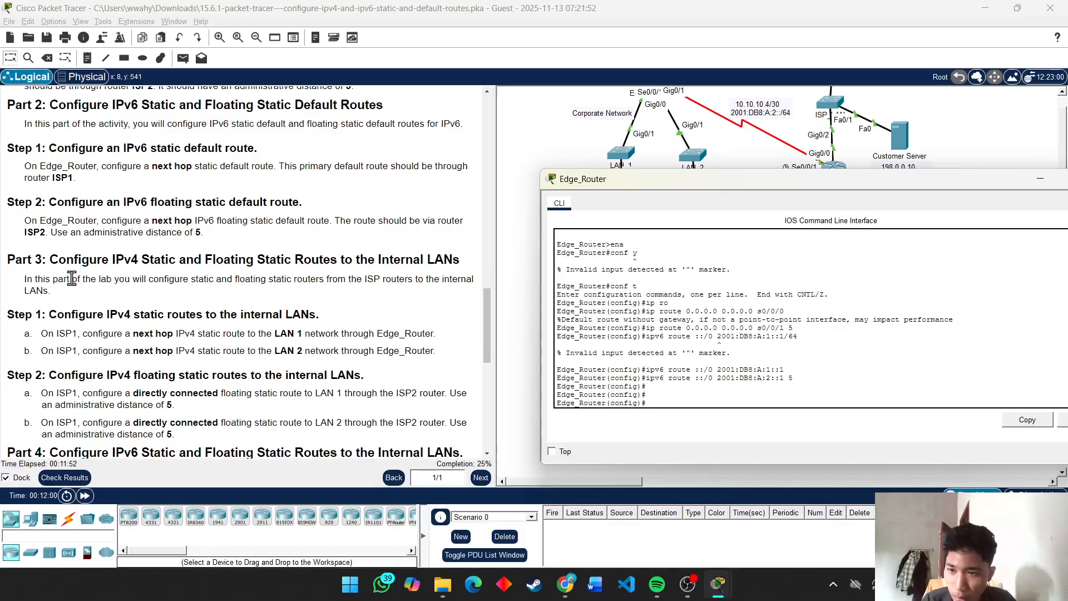
{"action": "scroll", "coordinate": [86, 276], "scroll_direction": "down", "scroll_amount": 1}
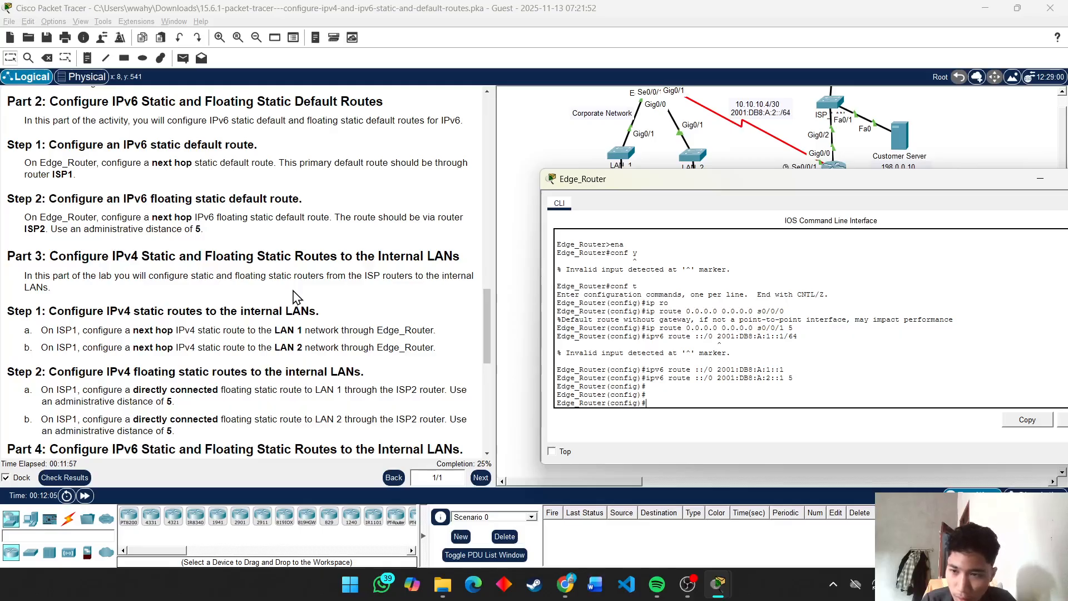
{"action": "scroll", "coordinate": [293, 298], "scroll_direction": "down", "scroll_amount": 1}
{"action": "scroll", "coordinate": [188, 312], "scroll_direction": "down", "scroll_amount": 2}
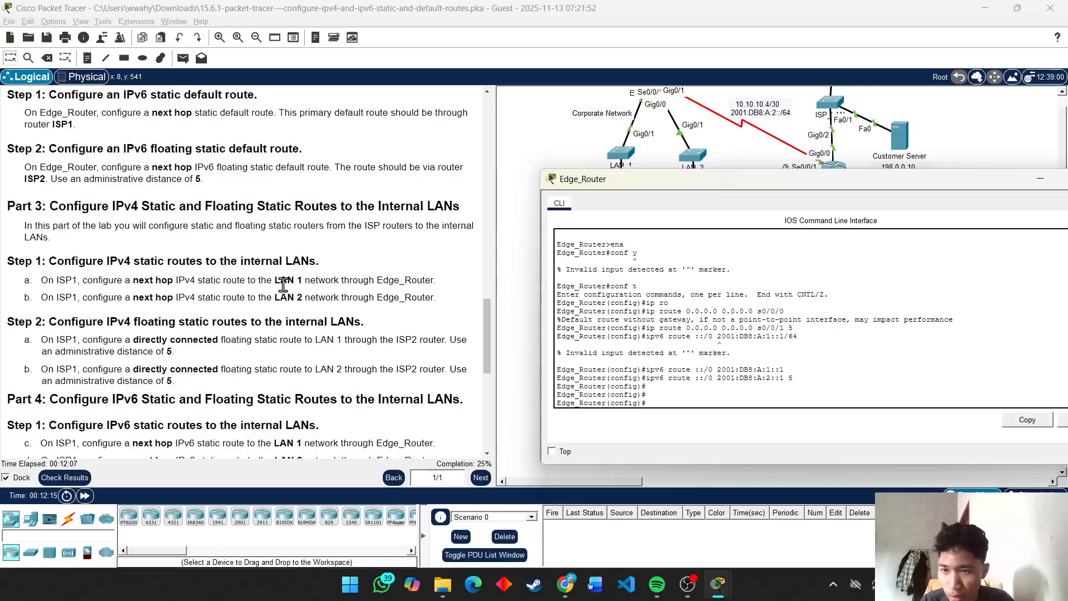
{"action": "left_click_drag", "start_coordinate": [837, 188], "coordinate": [735, 204]}
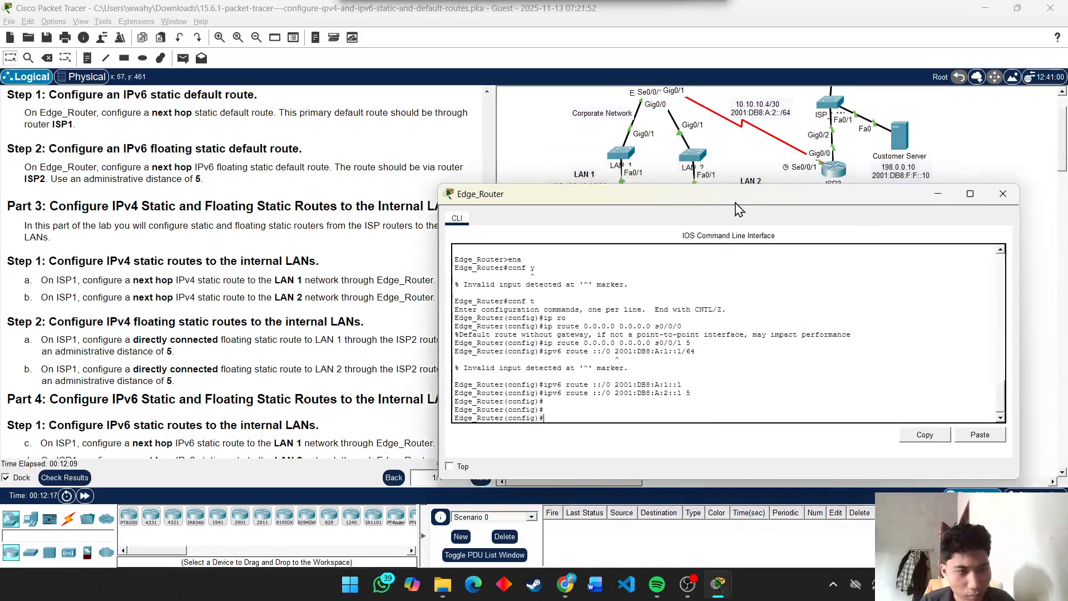
{"action": "left_click", "coordinate": [936, 195]}
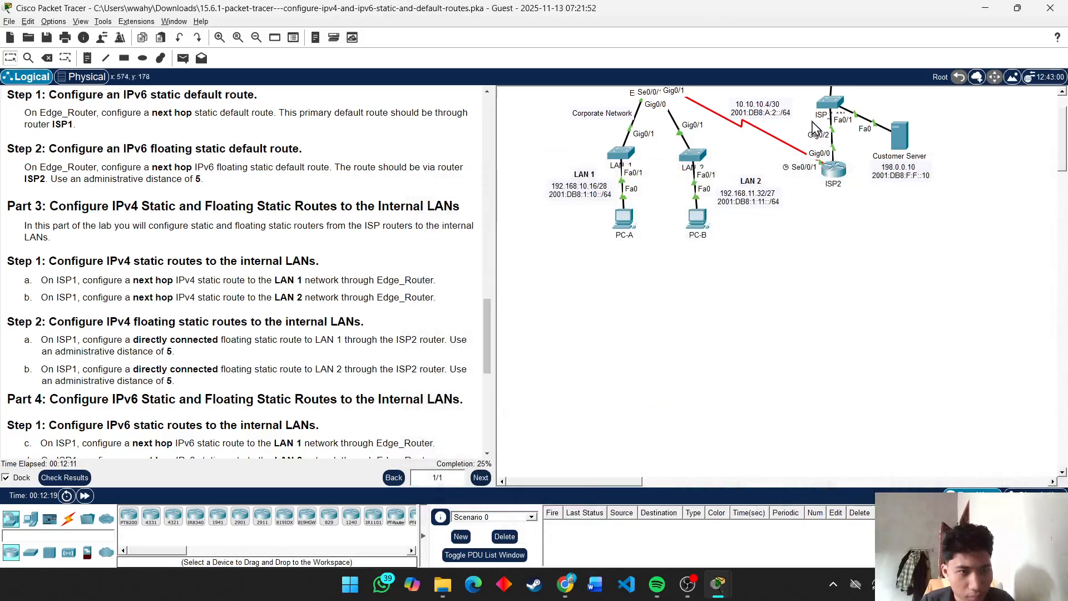
{"action": "scroll", "coordinate": [814, 126], "scroll_direction": "up", "scroll_amount": 3}
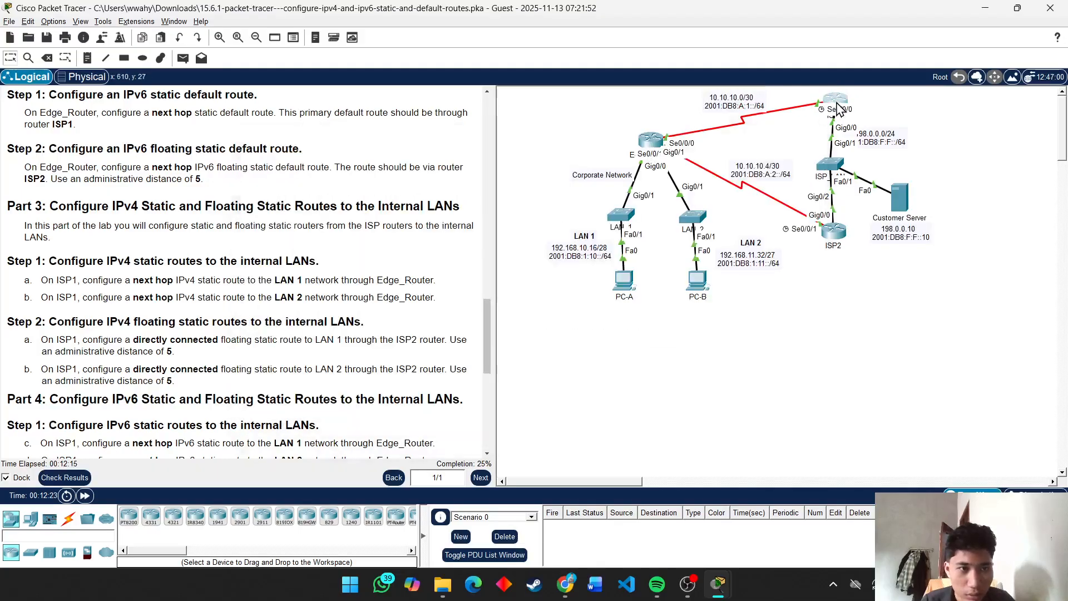
{"action": "left_click", "coordinate": [837, 104]}
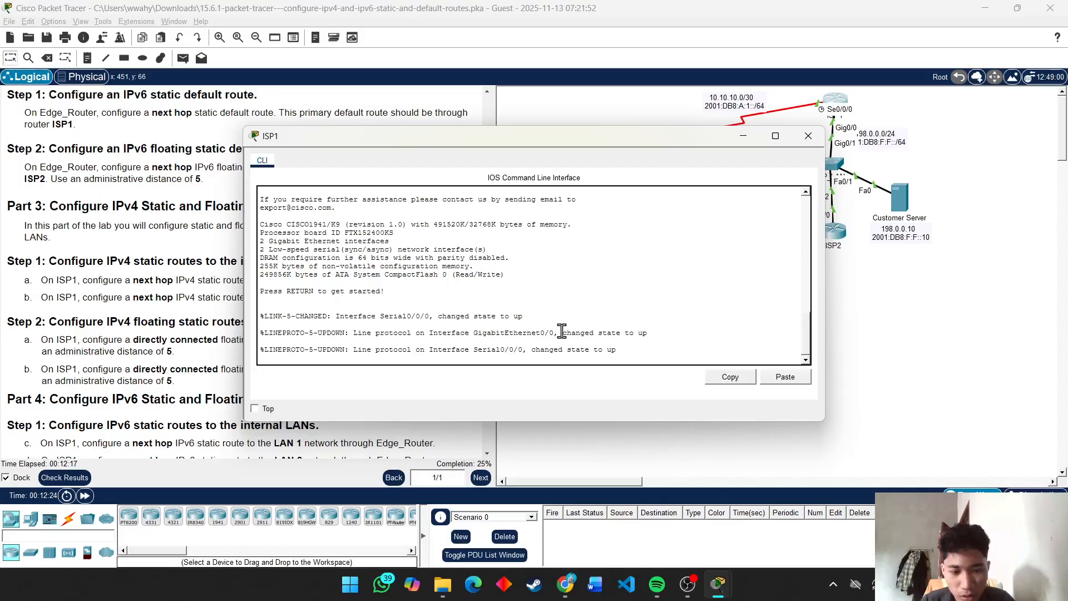
{"action": "key", "text": "Return"}
{"action": "type", "text": "rna"}
{"action": "key", "text": "Return"}
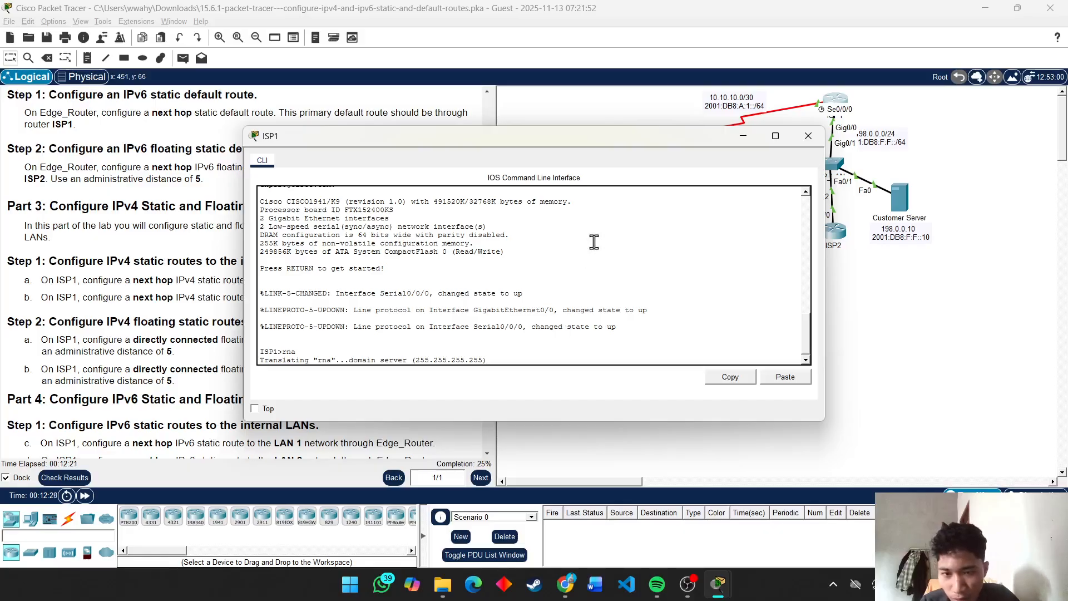
{"action": "left_click_drag", "start_coordinate": [538, 138], "coordinate": [763, 133]}
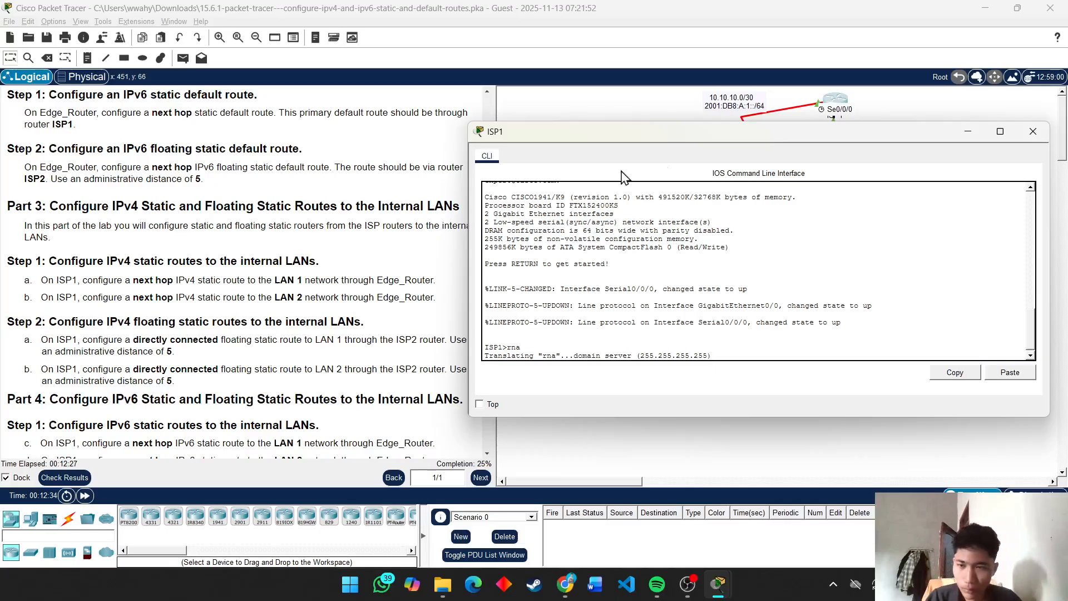
{"action": "scroll", "coordinate": [716, 333], "scroll_direction": "down", "scroll_amount": 1}
{"action": "left_click", "coordinate": [726, 345]}
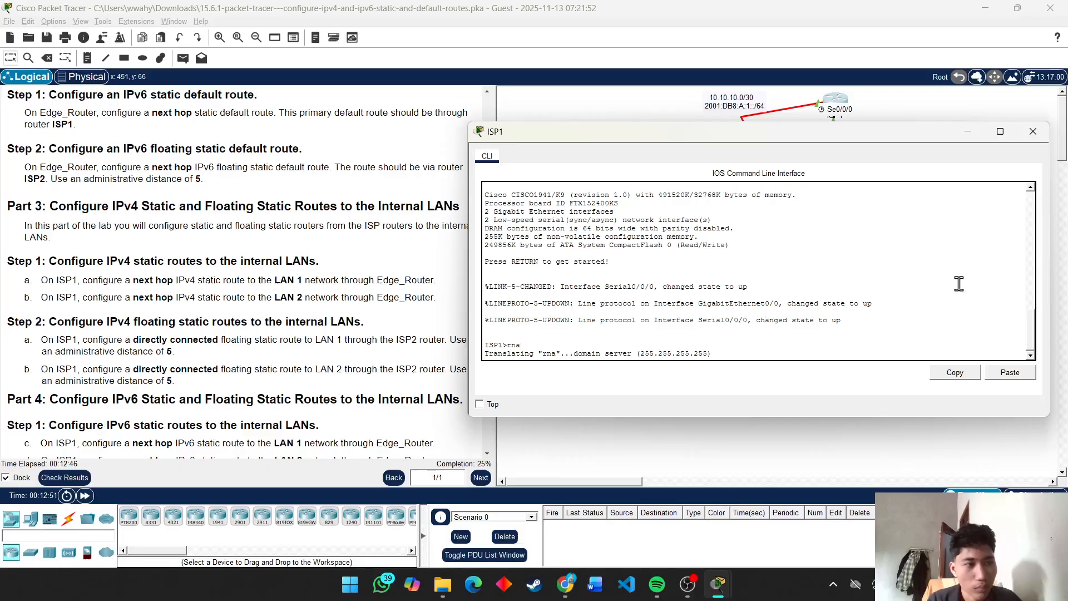
{"action": "left_click", "coordinate": [1032, 139]}
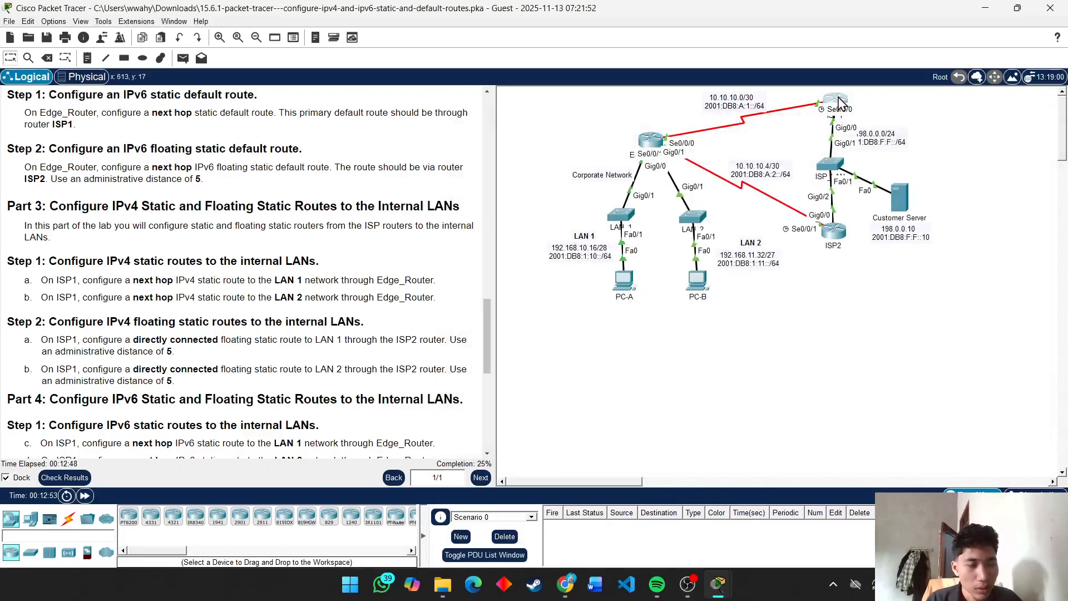
{"action": "left_click", "coordinate": [837, 101]}
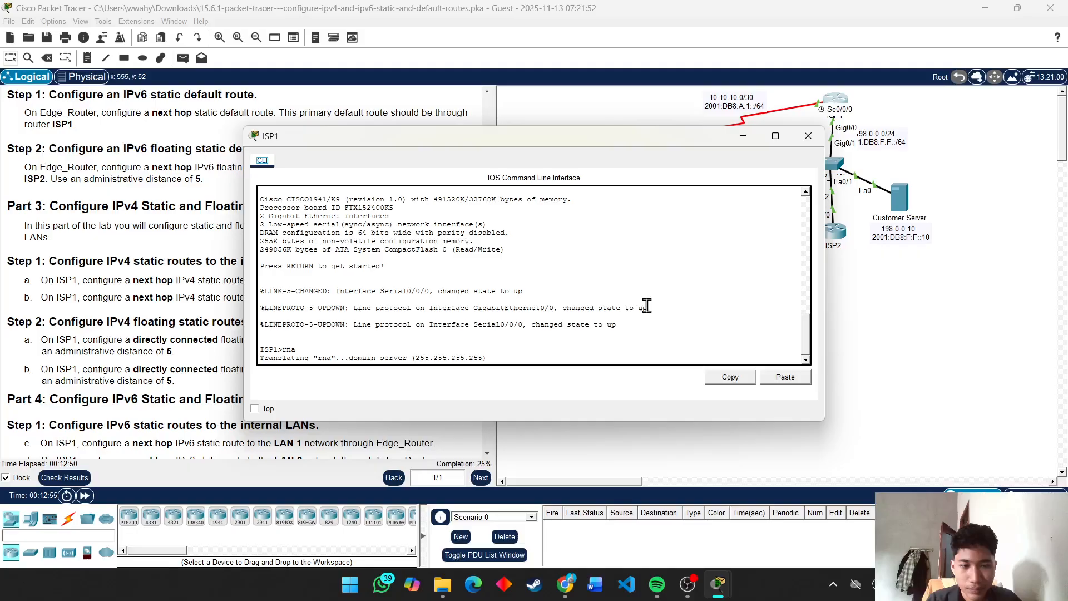
{"action": "left_click", "coordinate": [634, 332]}
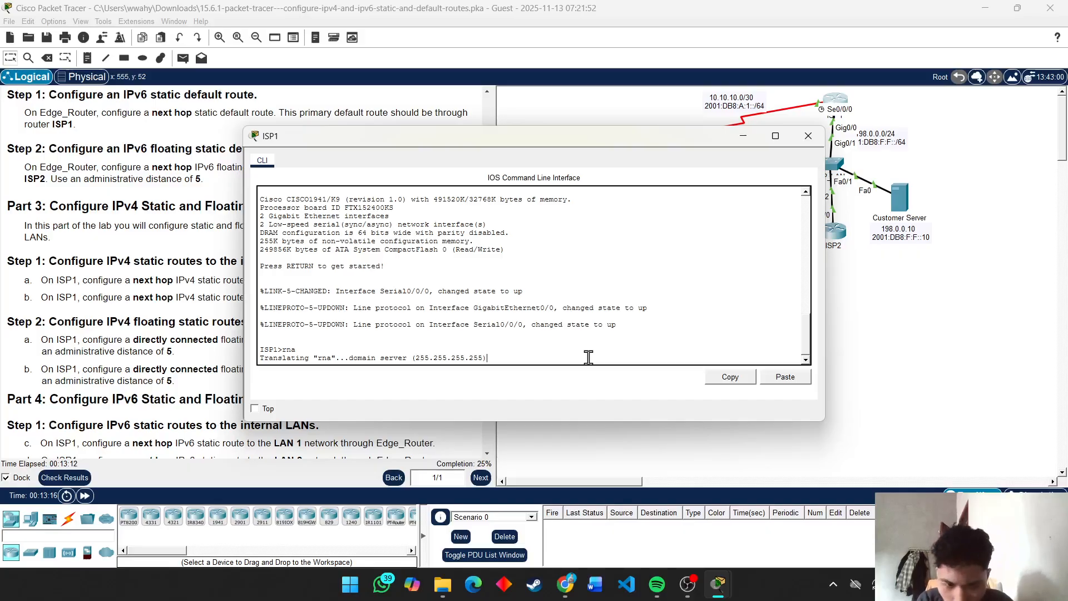
{"action": "left_click", "coordinate": [806, 135]}
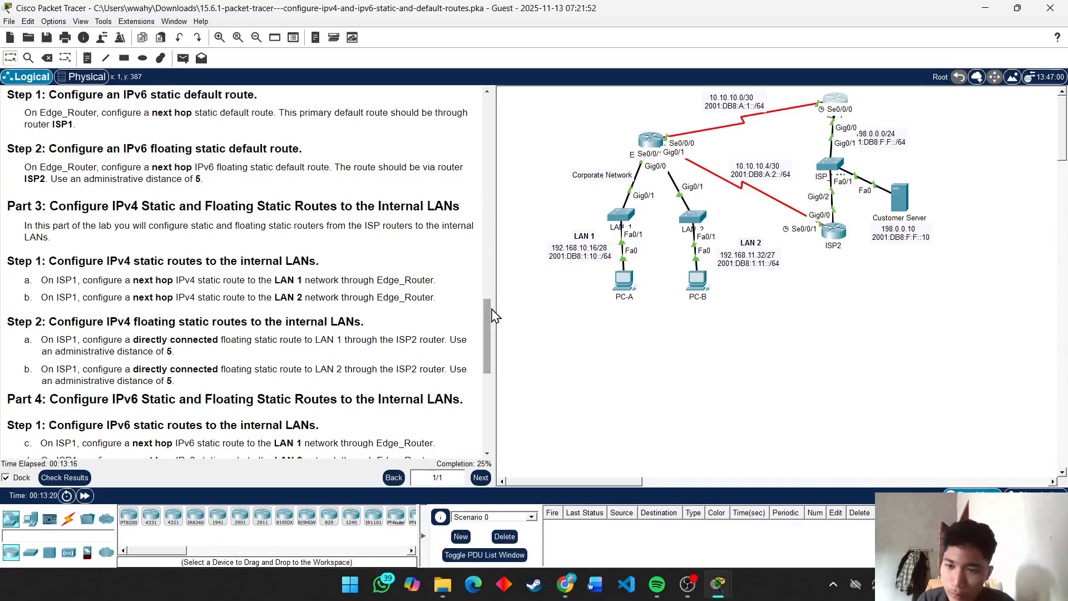
Reopen ISP1's CLI and enter global configuration mode with ena and conf t
{"action": "scroll", "coordinate": [331, 339], "scroll_direction": "down", "scroll_amount": 1}
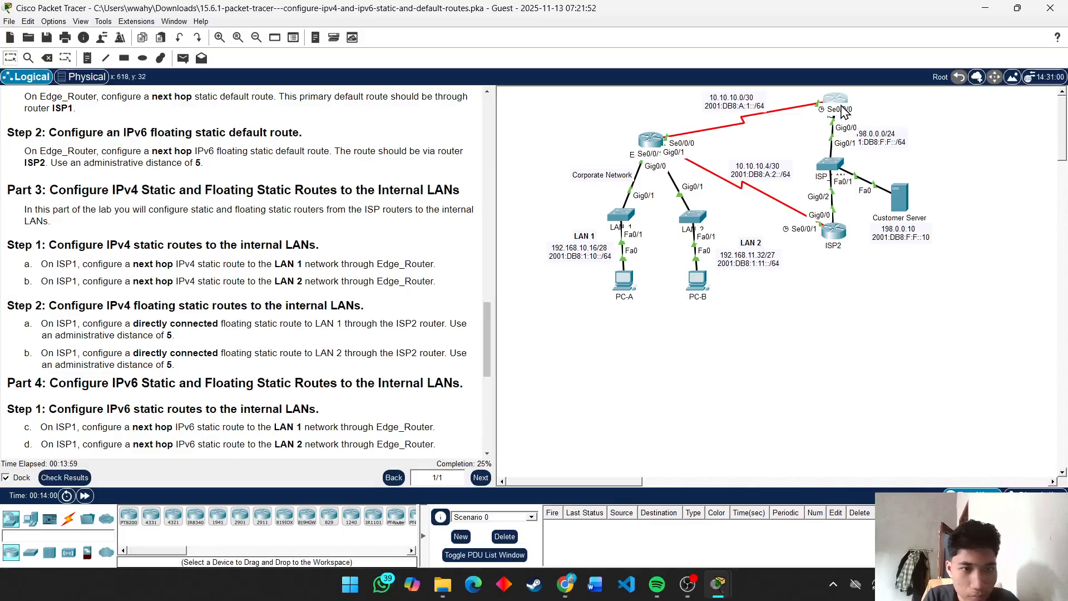
{"action": "left_click", "coordinate": [836, 105]}
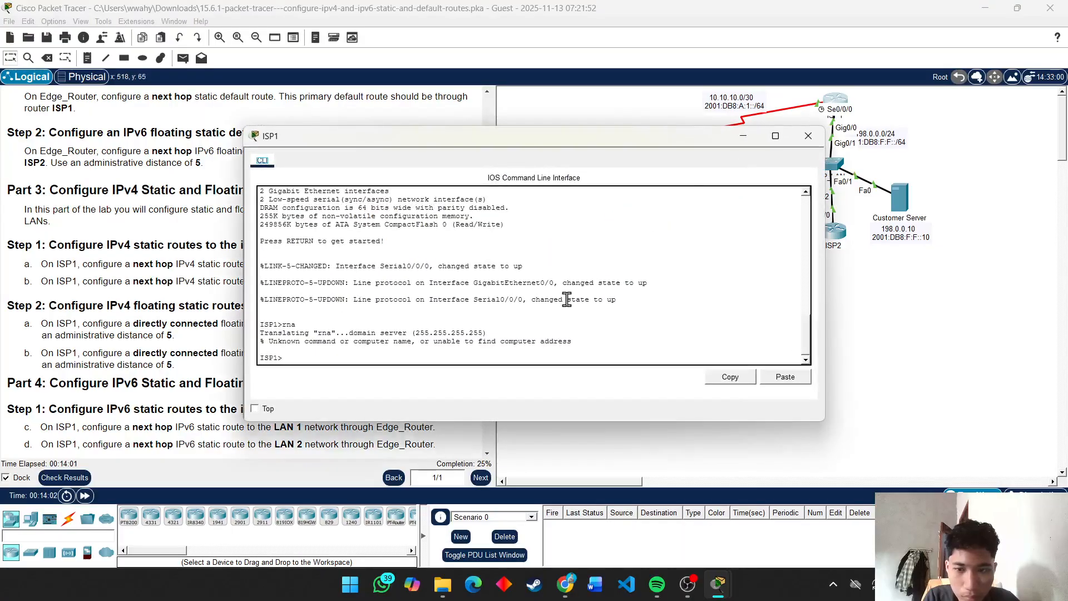
{"action": "type", "text": "ena"}
{"action": "key", "text": "Return"}
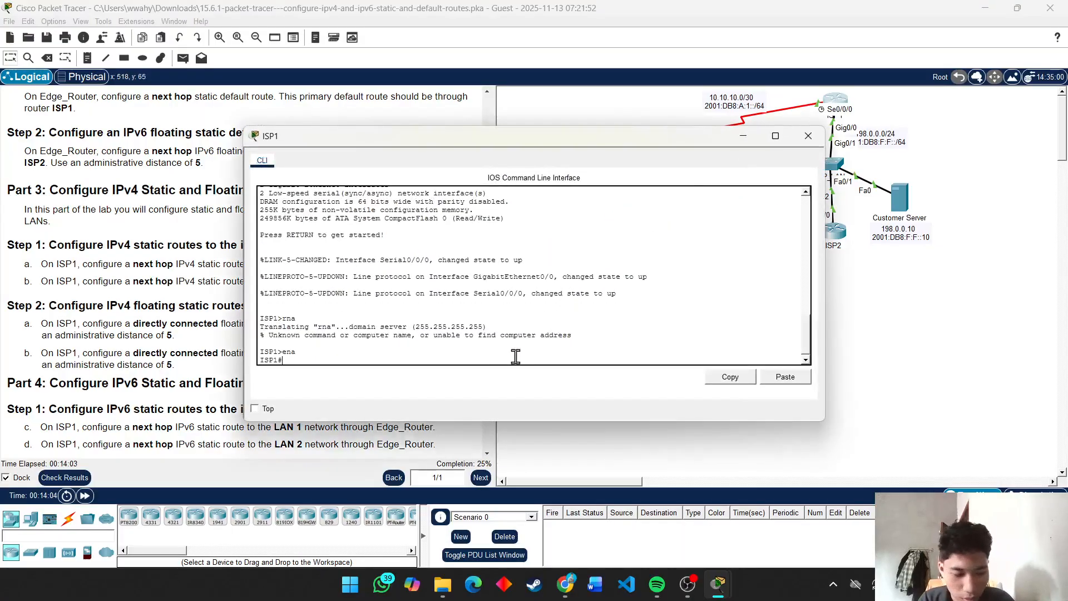
{"action": "type", "text": "conf t"}
{"action": "key", "text": "Return"}
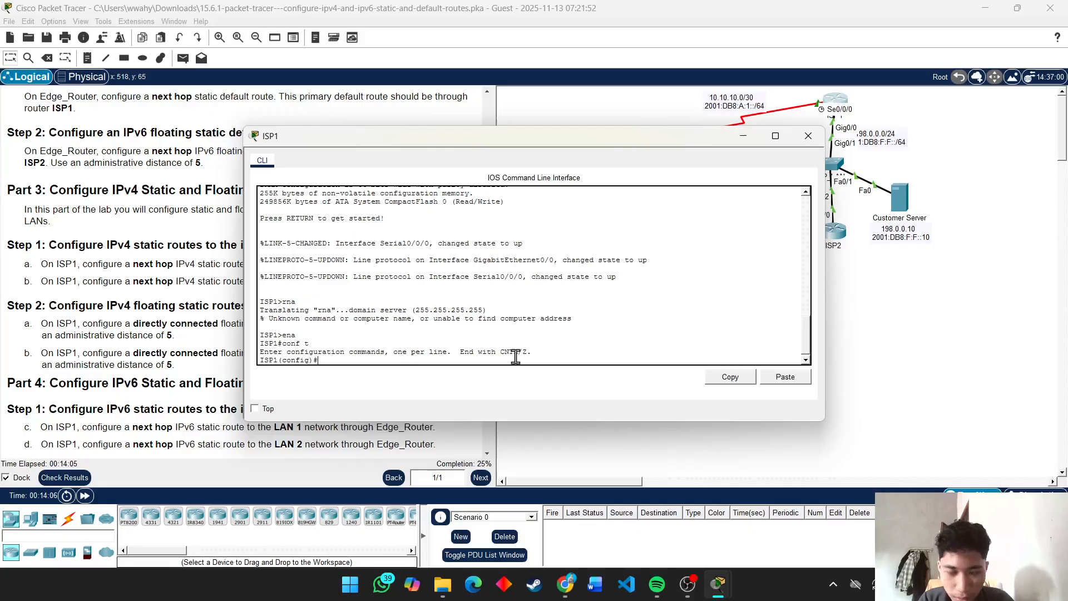
Begin an ip route command on ISP1 and review the addressing table, moving the CLI window clear of it and the topology
{"action": "type", "text": "ip route"}
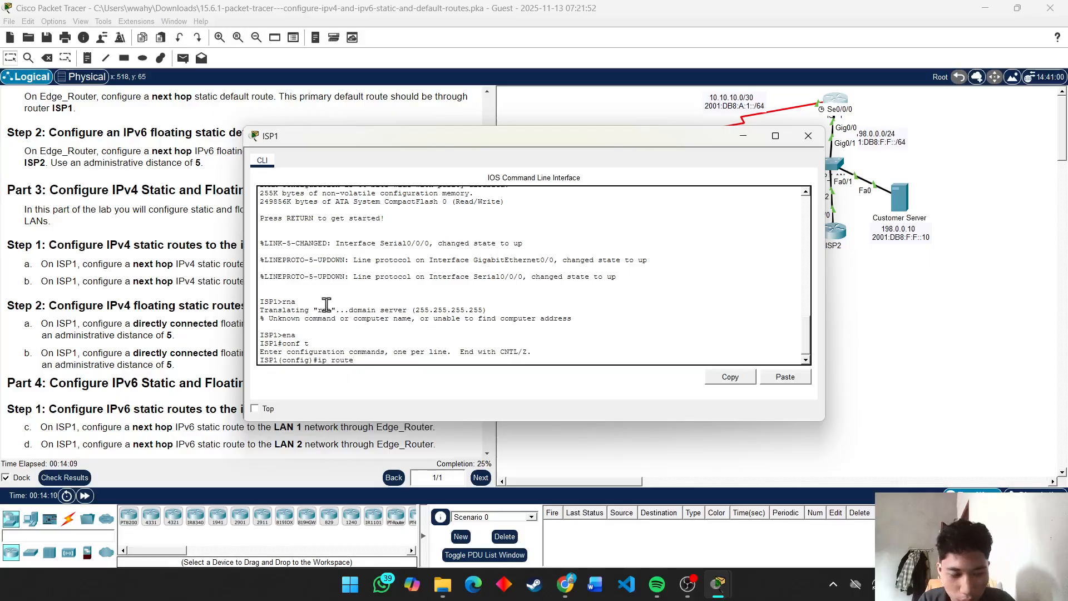
{"action": "scroll", "coordinate": [187, 268], "scroll_direction": "up", "scroll_amount": 15}
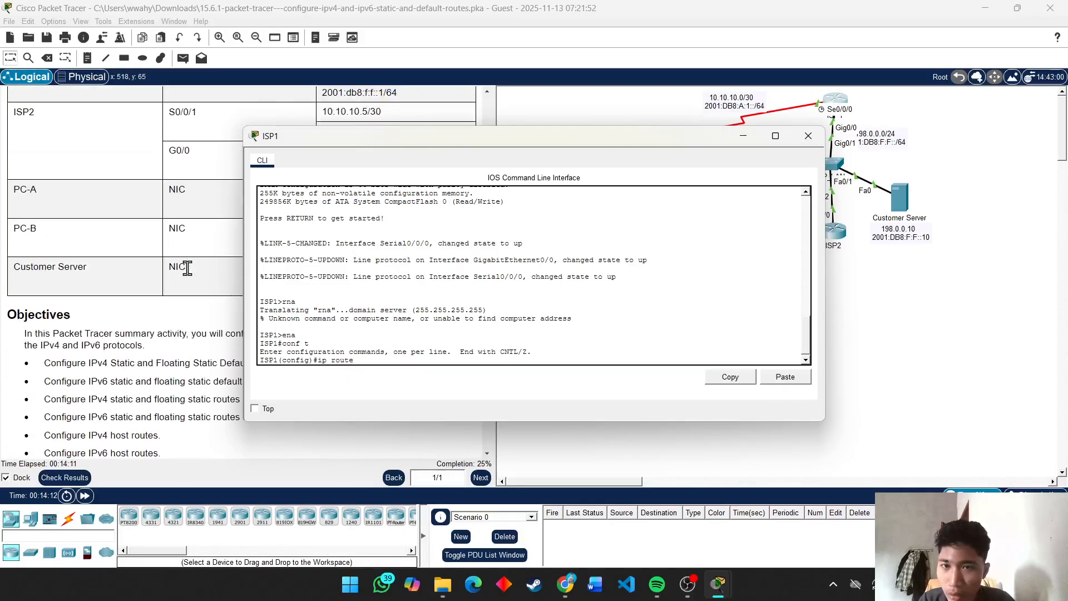
{"action": "scroll", "coordinate": [187, 268], "scroll_direction": "down", "scroll_amount": 5}
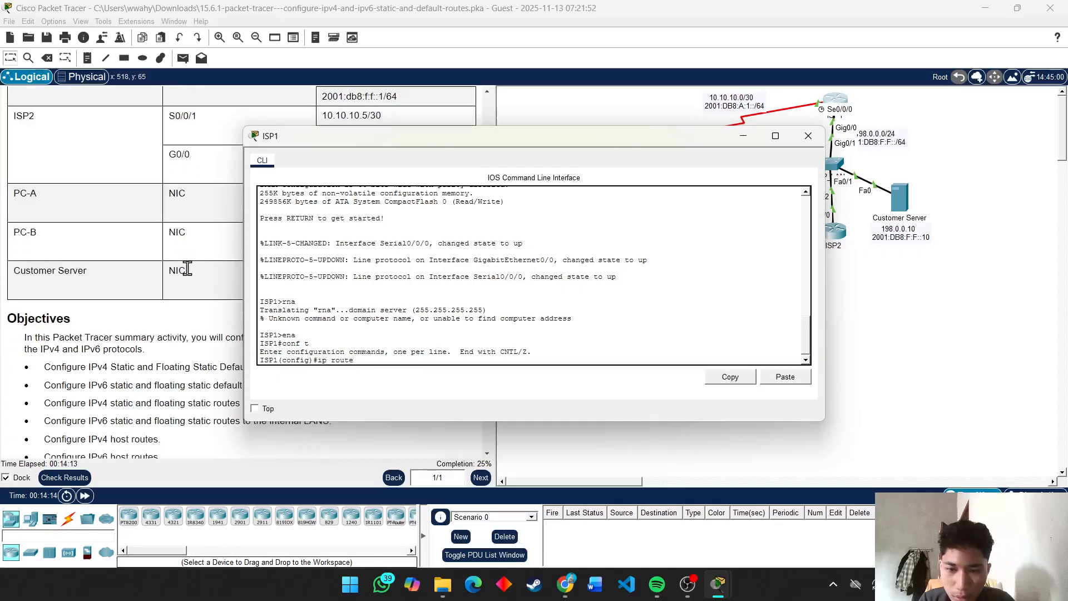
{"action": "scroll", "coordinate": [188, 268], "scroll_direction": "up", "scroll_amount": 1}
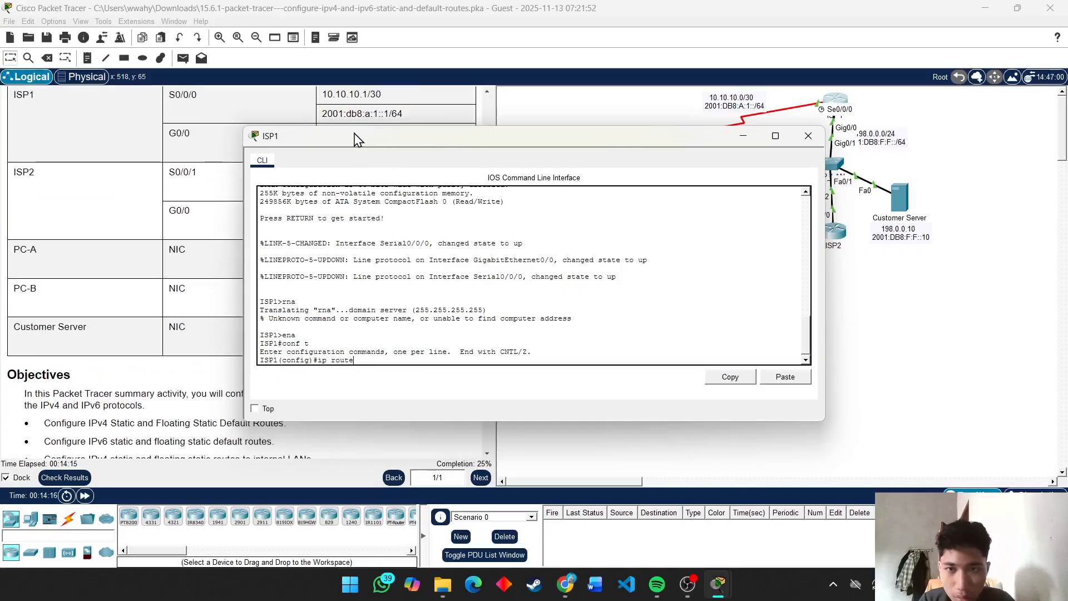
{"action": "left_click_drag", "start_coordinate": [357, 139], "coordinate": [597, 134]}
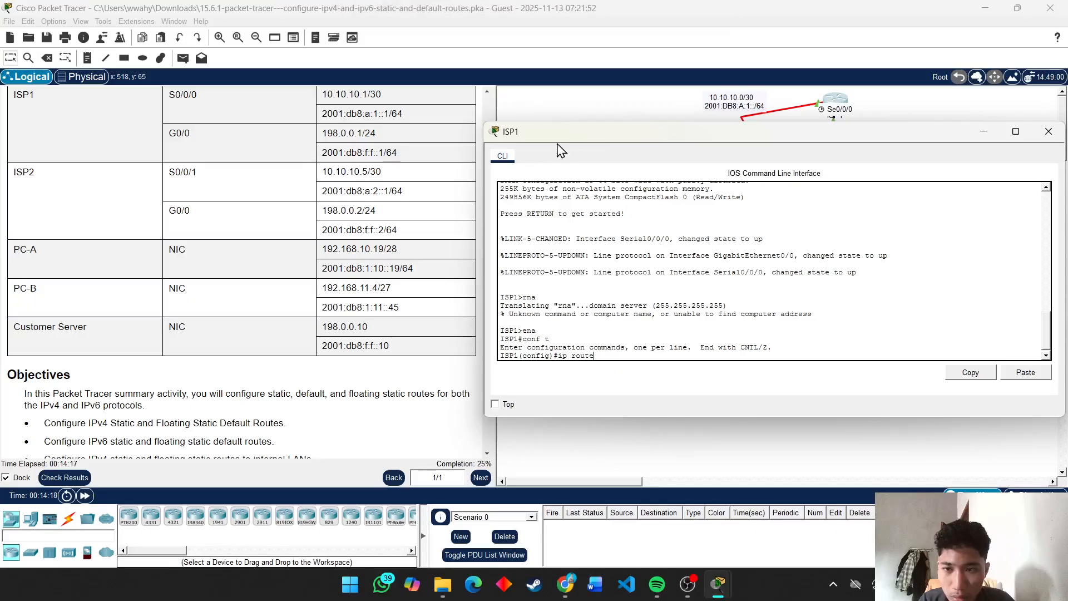
{"action": "scroll", "coordinate": [409, 235], "scroll_direction": "up", "scroll_amount": 2}
{"action": "scroll", "coordinate": [408, 235], "scroll_direction": "up", "scroll_amount": 3}
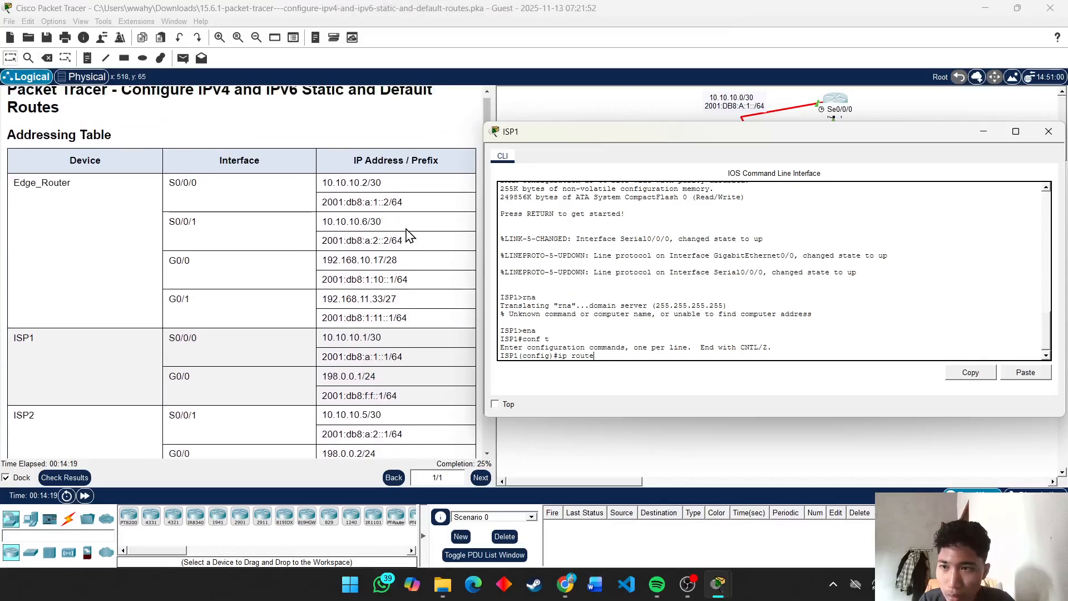
{"action": "scroll", "coordinate": [409, 235], "scroll_direction": "down", "scroll_amount": 2}
{"action": "scroll", "coordinate": [408, 235], "scroll_direction": "down", "scroll_amount": 3}
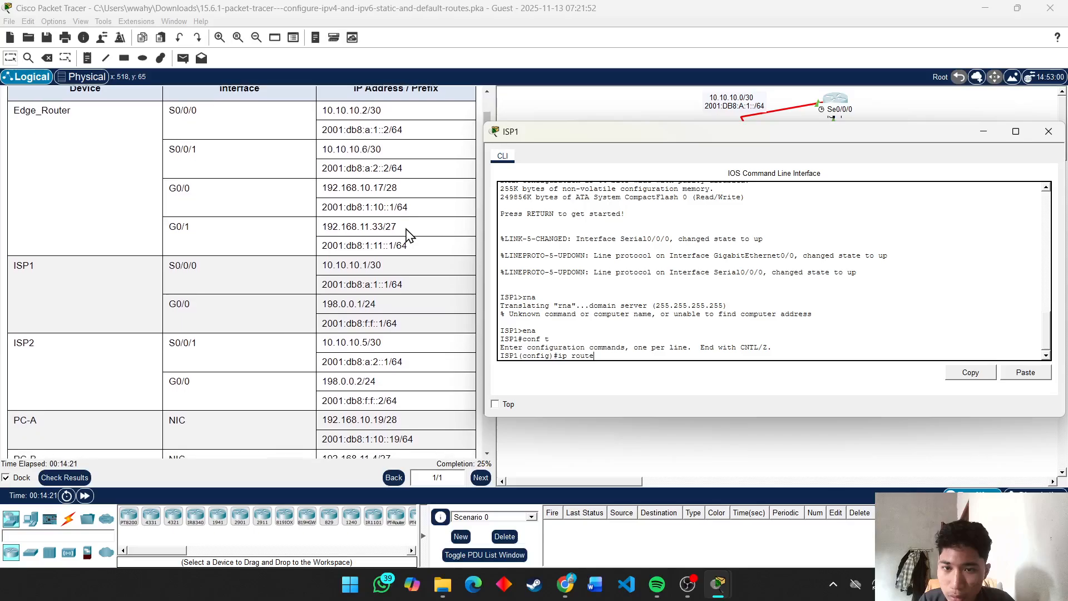
{"action": "scroll", "coordinate": [409, 236], "scroll_direction": "down", "scroll_amount": 1}
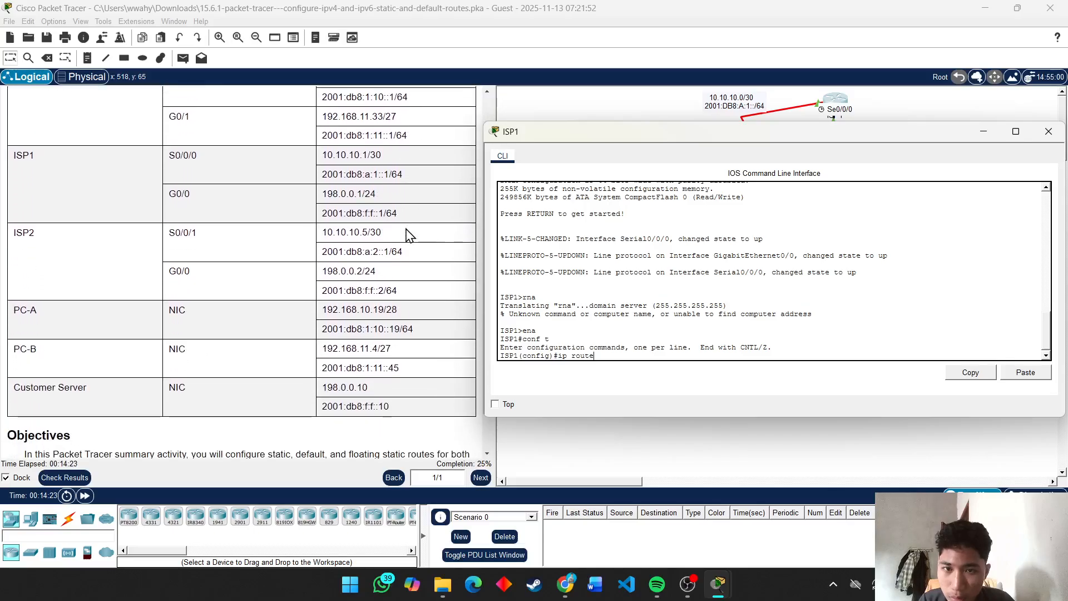
{"action": "scroll", "coordinate": [409, 235], "scroll_direction": "down", "scroll_amount": 1}
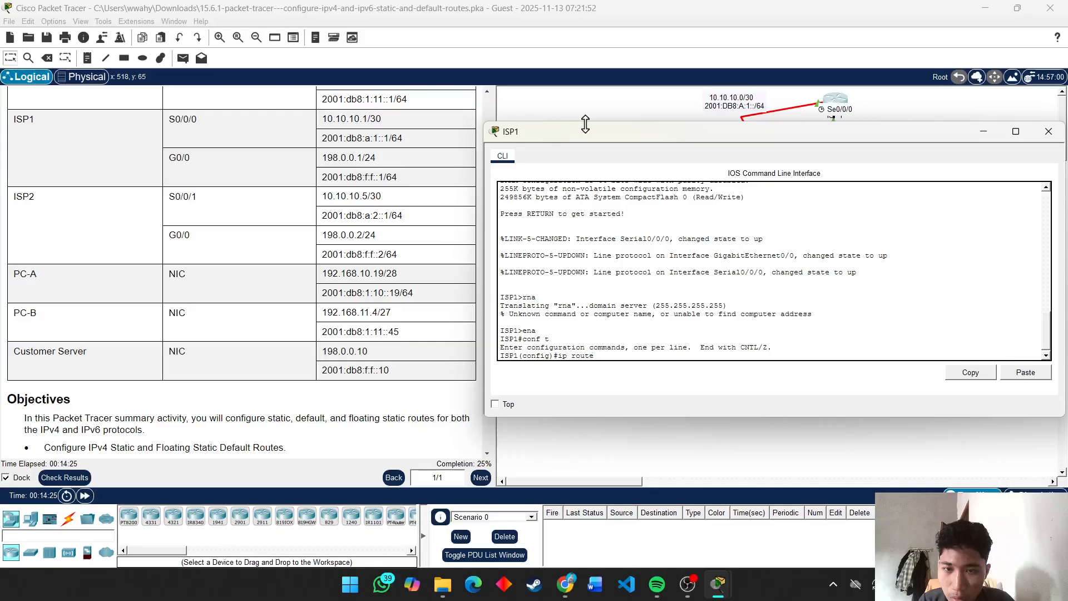
{"action": "left_click_drag", "start_coordinate": [603, 135], "coordinate": [640, 174]}
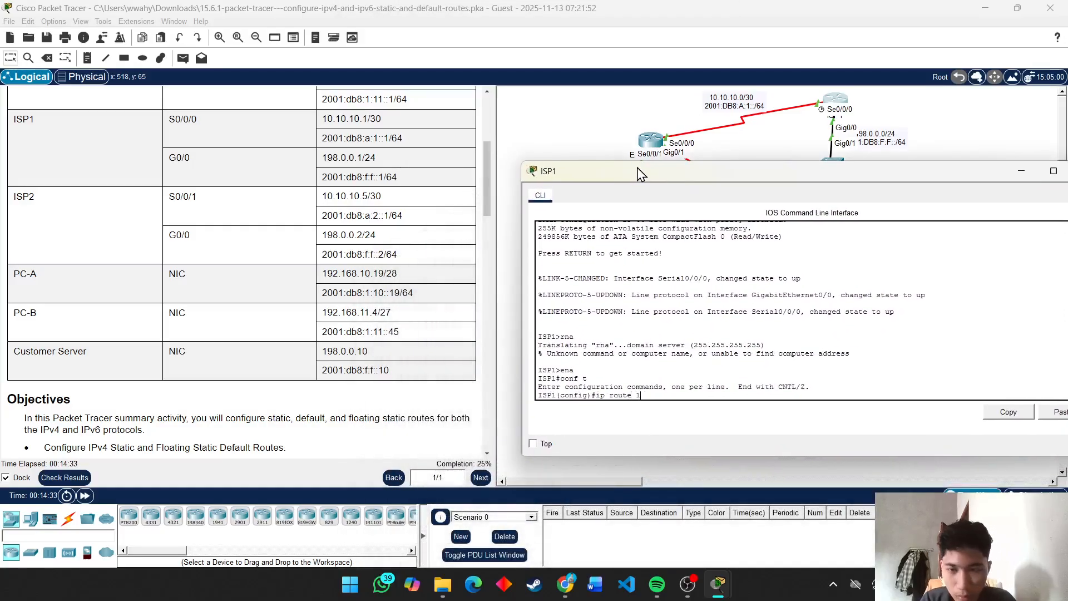
Complete ISP1's next-hop IPv4 static route to LAN 1 as ip route 192.168.10.16 255.255.255.240 10.10.10.2
{"action": "type", "text": "192.168"}
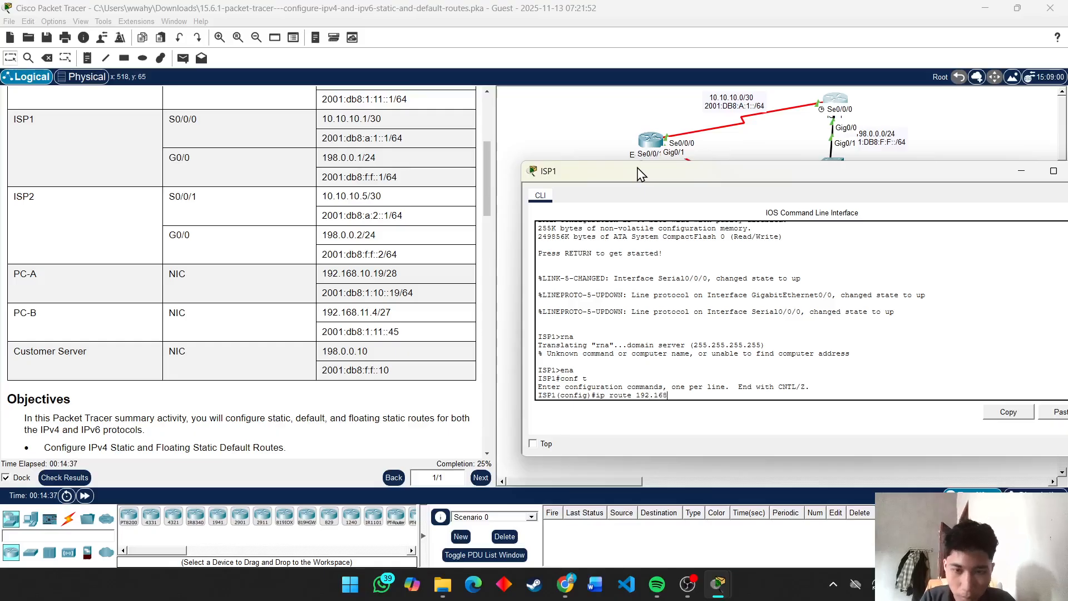
{"action": "type", "text": ".10"}
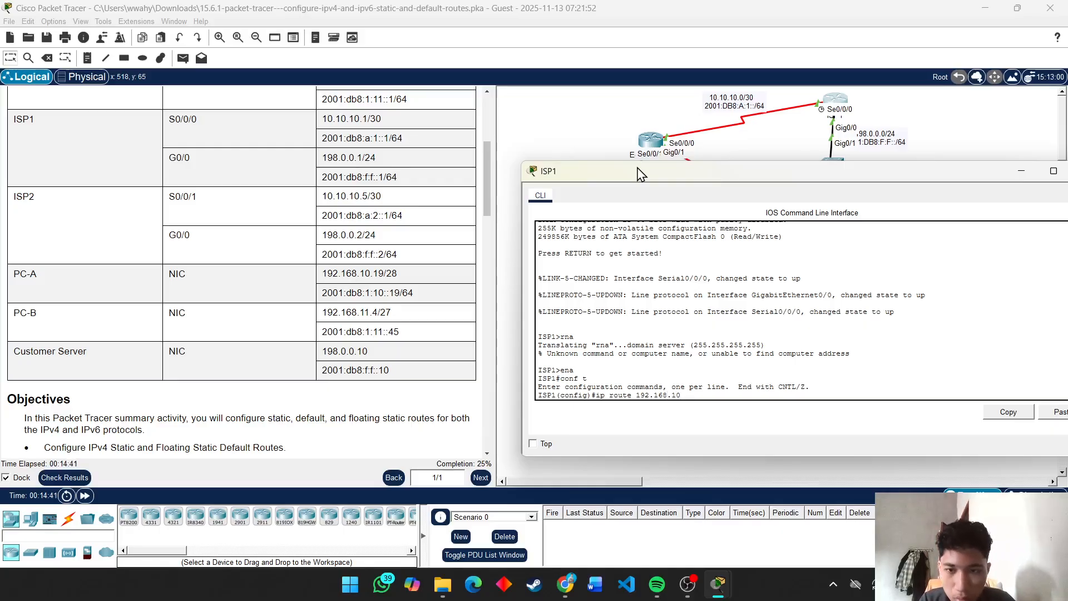
{"action": "scroll", "coordinate": [374, 272], "scroll_direction": "up", "scroll_amount": 1}
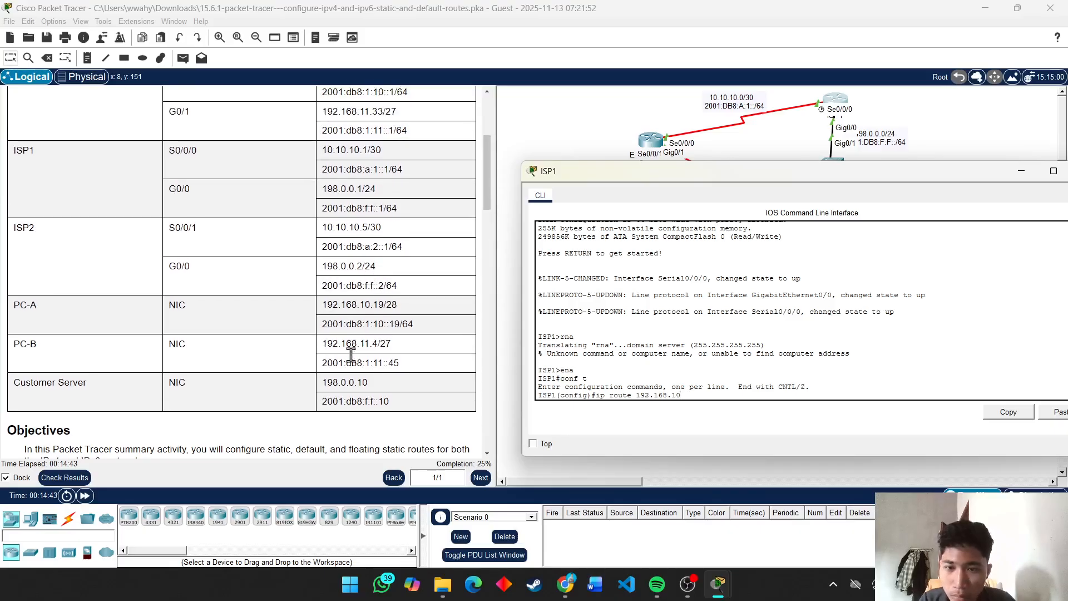
{"action": "left_click_drag", "start_coordinate": [561, 175], "coordinate": [703, 150]}
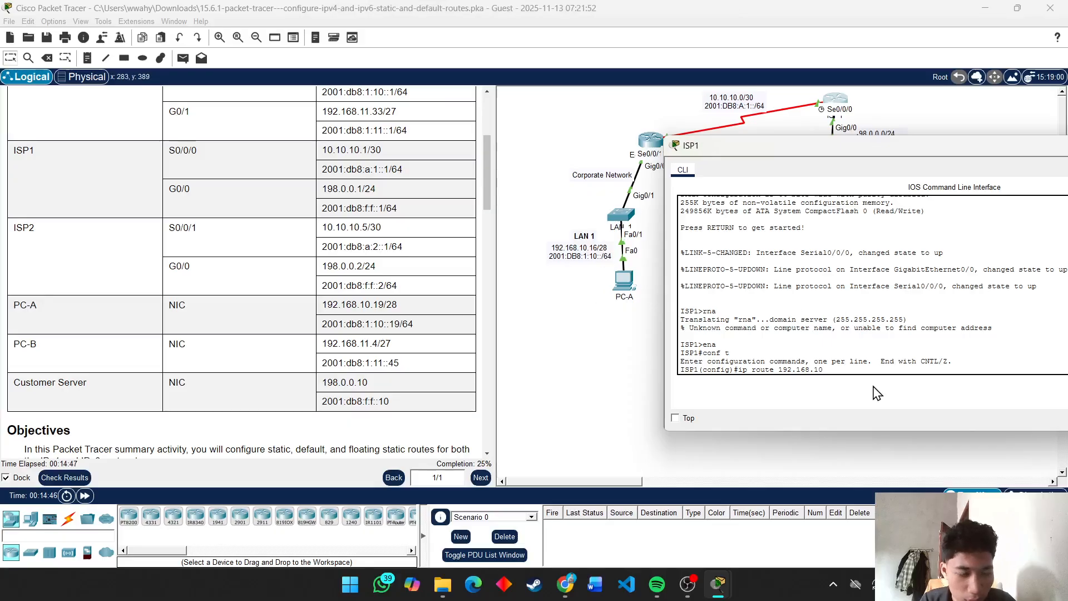
{"action": "type", "text": "16"}
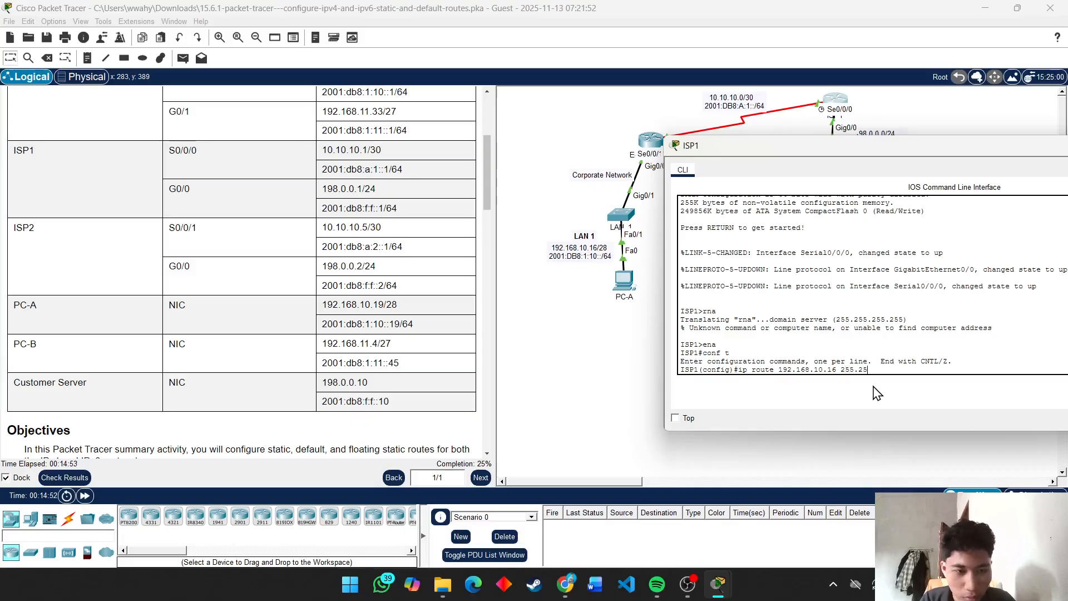
{"action": "type", "text": " 255.255.255.24"}
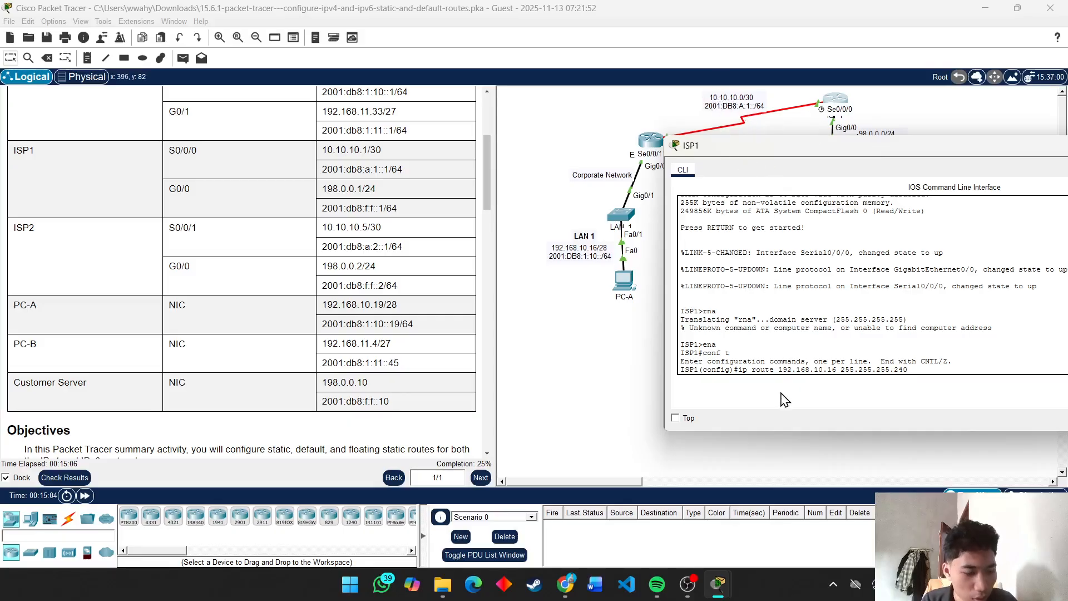
{"action": "type", "text": "0"}
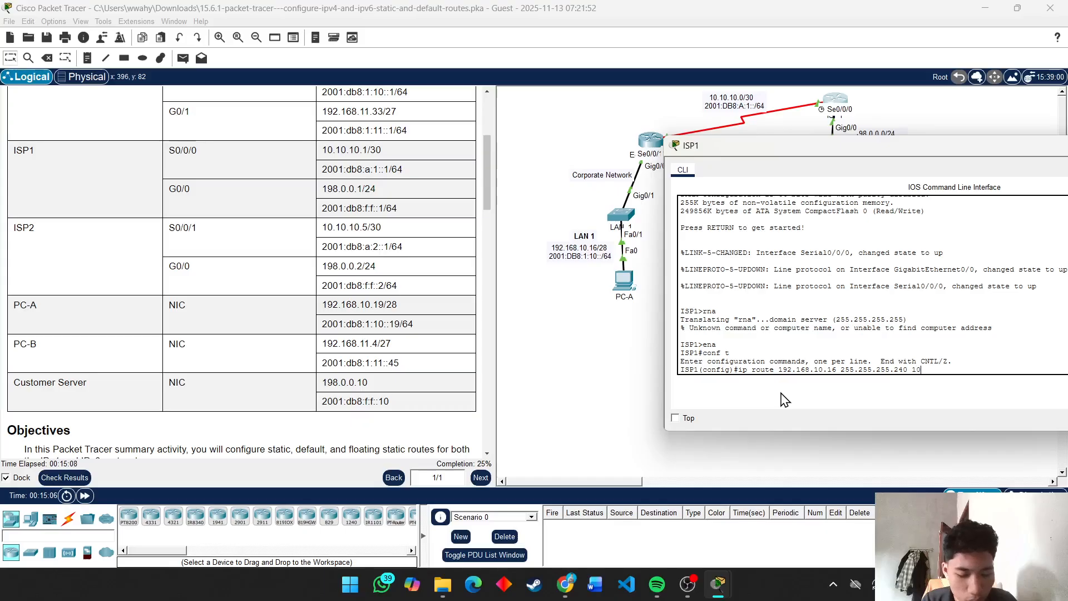
{"action": "type", "text": ".10.10"}
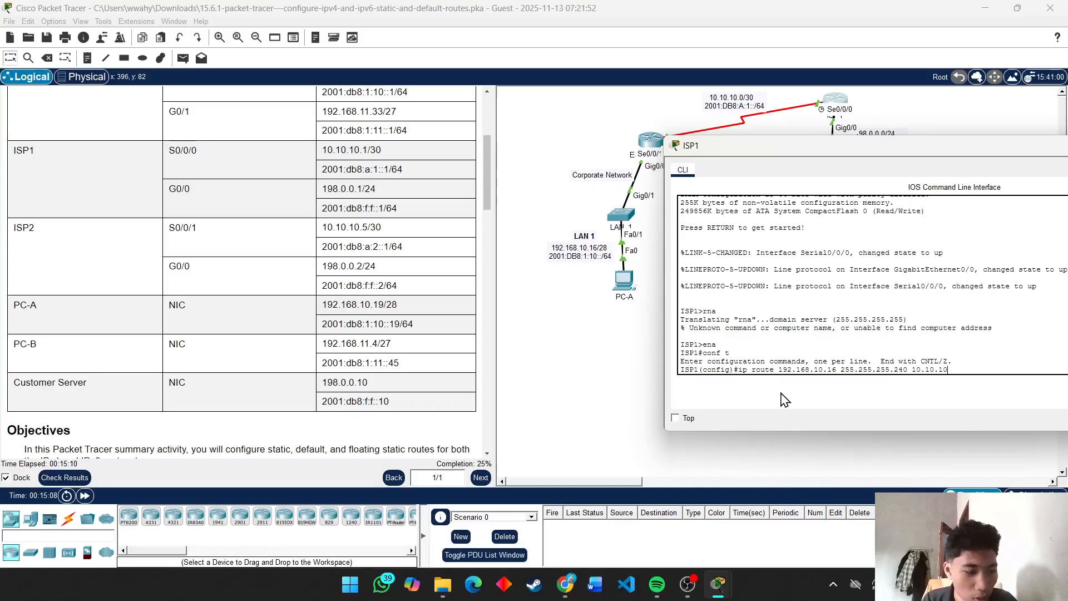
{"action": "type", "text": "."}
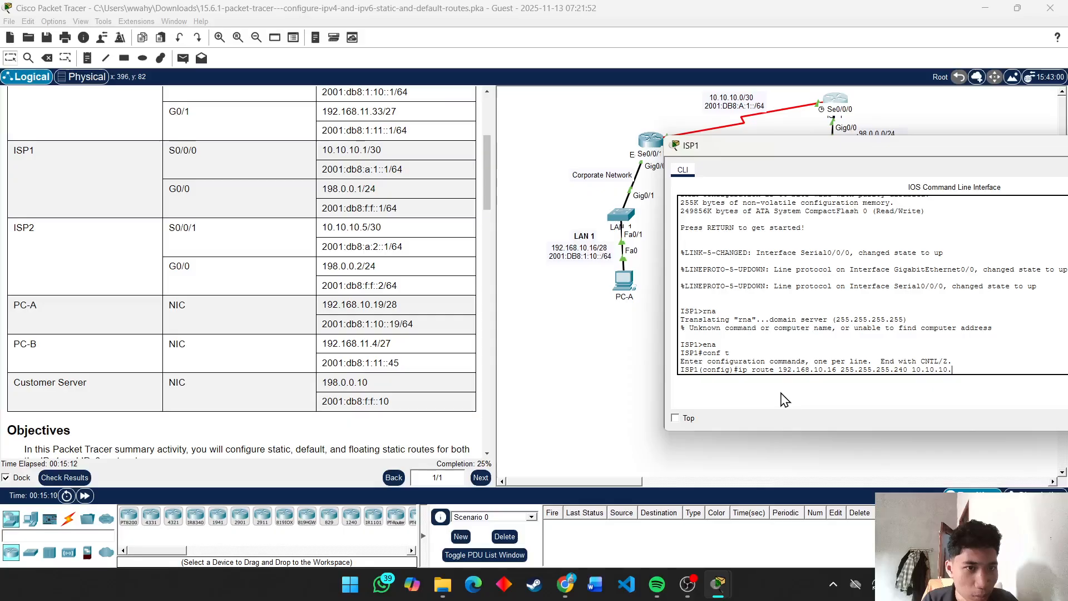
{"action": "type", "text": "2"}
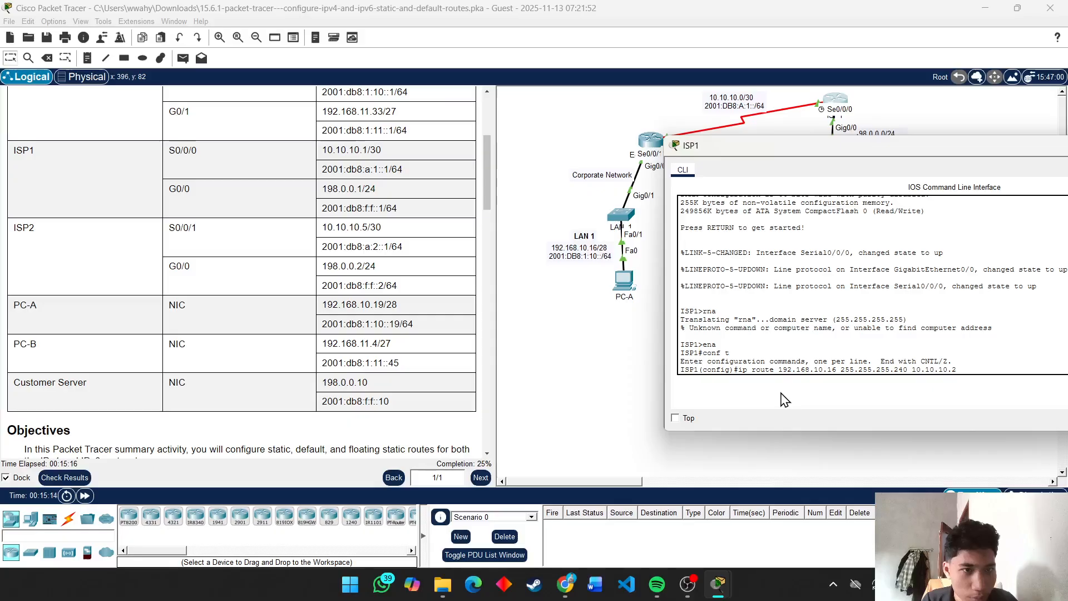
{"action": "key", "text": "Return"}
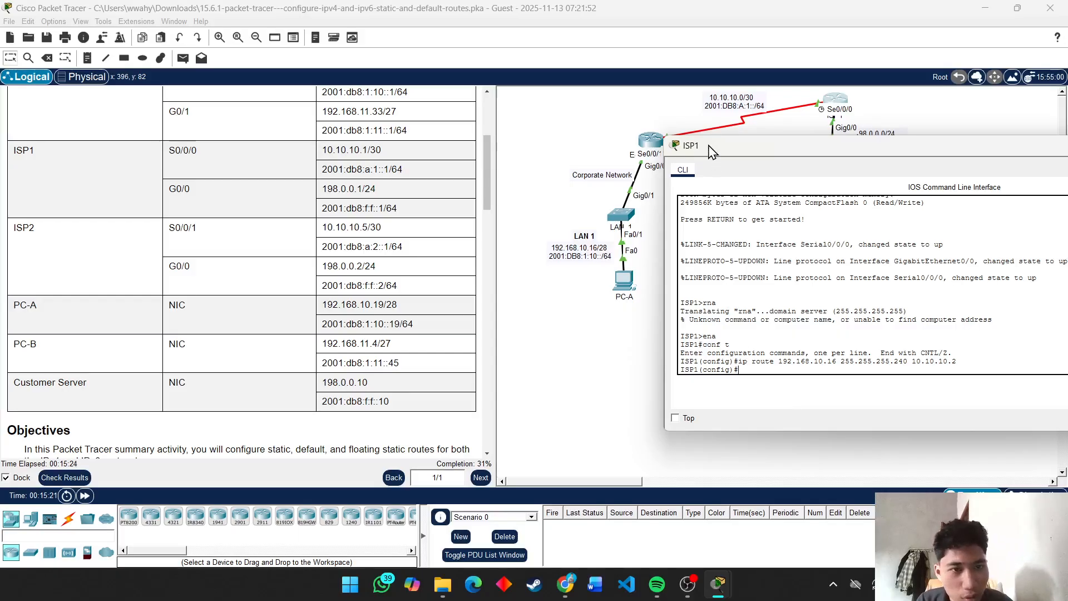
Read the Part 3 static route instructions and move ISP1's window aside to check the LAN 2 network address in the topology
{"action": "left_click_drag", "start_coordinate": [731, 155], "coordinate": [654, 153]}
{"action": "scroll", "coordinate": [348, 320], "scroll_direction": "down", "scroll_amount": 15}
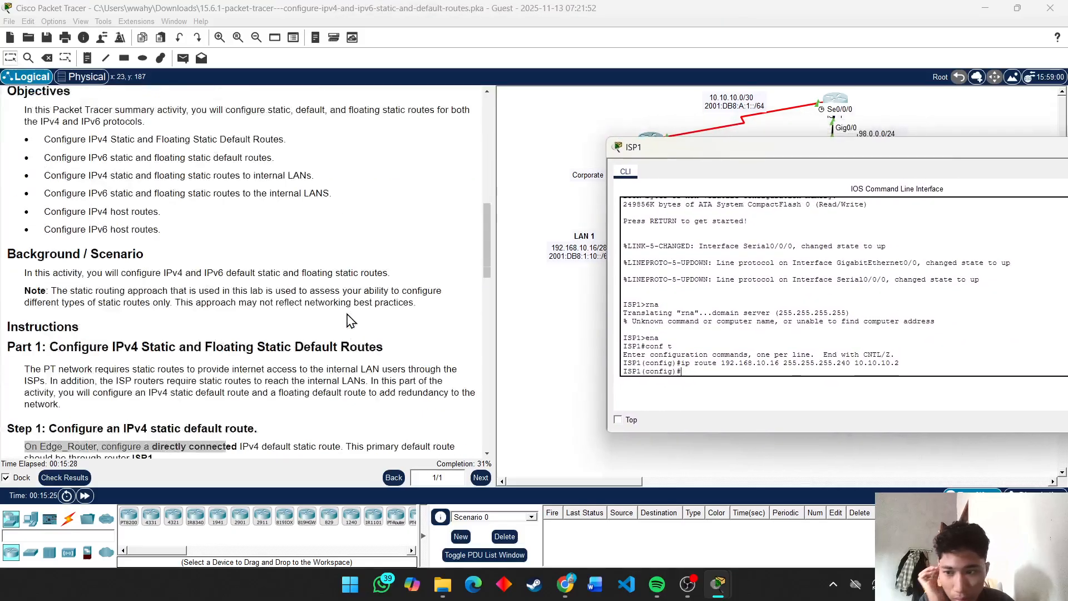
{"action": "scroll", "coordinate": [347, 320], "scroll_direction": "up", "scroll_amount": 1}
{"action": "scroll", "coordinate": [347, 320], "scroll_direction": "down", "scroll_amount": 2}
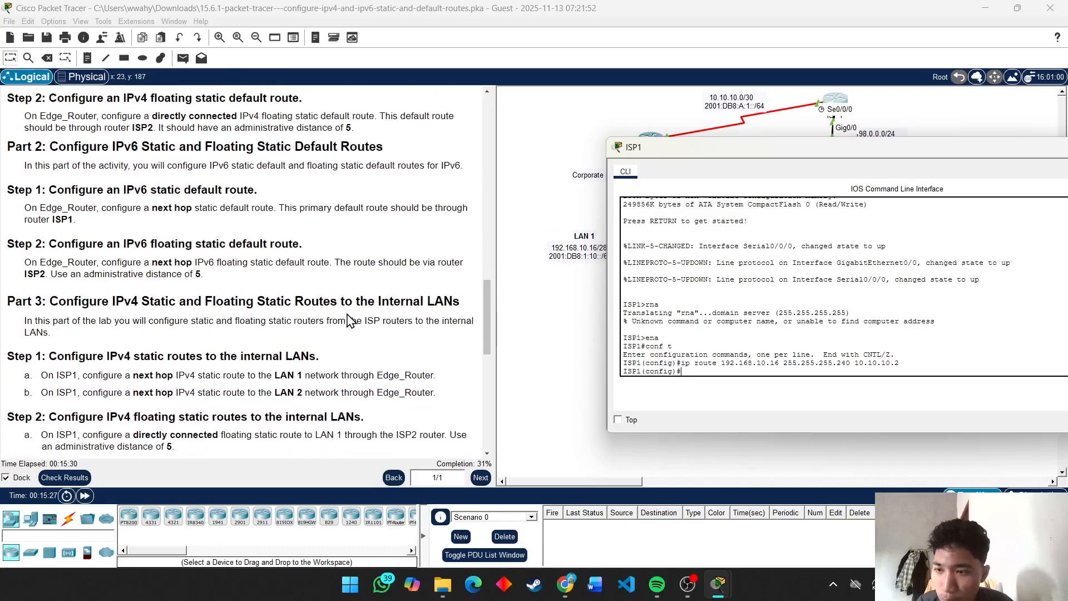
{"action": "scroll", "coordinate": [336, 322], "scroll_direction": "down", "scroll_amount": 3}
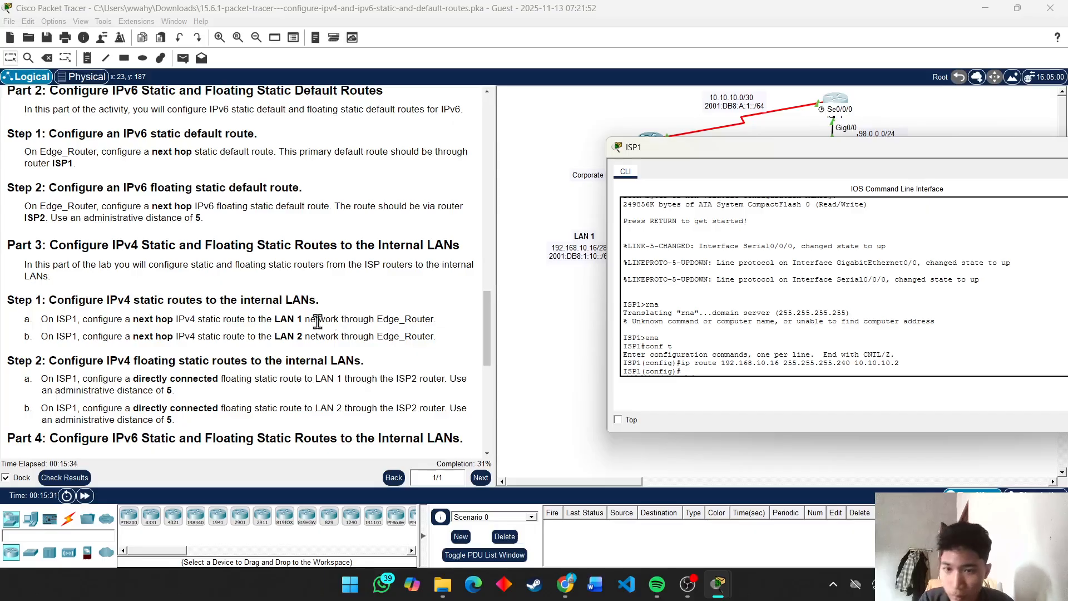
{"action": "left_click_drag", "start_coordinate": [646, 149], "coordinate": [846, 71]}
{"action": "key", "text": "Up"}
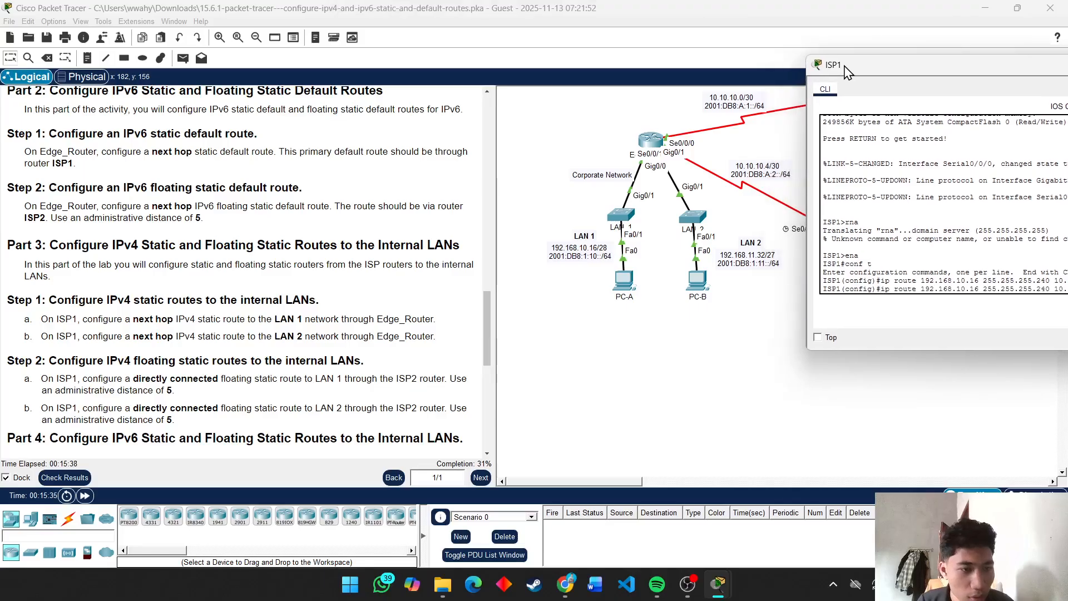
{"action": "key", "text": "Left"}
{"action": "key", "text": "Left"}
{"action": "key", "text": "Left"}
{"action": "key", "text": "Left"}
{"action": "key", "text": "Left"}
{"action": "key", "text": "Left"}
{"action": "key", "text": "Left"}
{"action": "key", "text": "Left"}
{"action": "key", "text": "Left"}
{"action": "key", "text": "Left"}
{"action": "key", "text": "Left"}
{"action": "key", "text": "Left"}
{"action": "key", "text": "Left"}
{"action": "key", "text": "Left"}
{"action": "key", "text": "Left"}
{"action": "key", "text": "Left"}
{"action": "key", "text": "Left"}
{"action": "key", "text": "Left"}
{"action": "key", "text": "Left"}
{"action": "key", "text": "Left"}
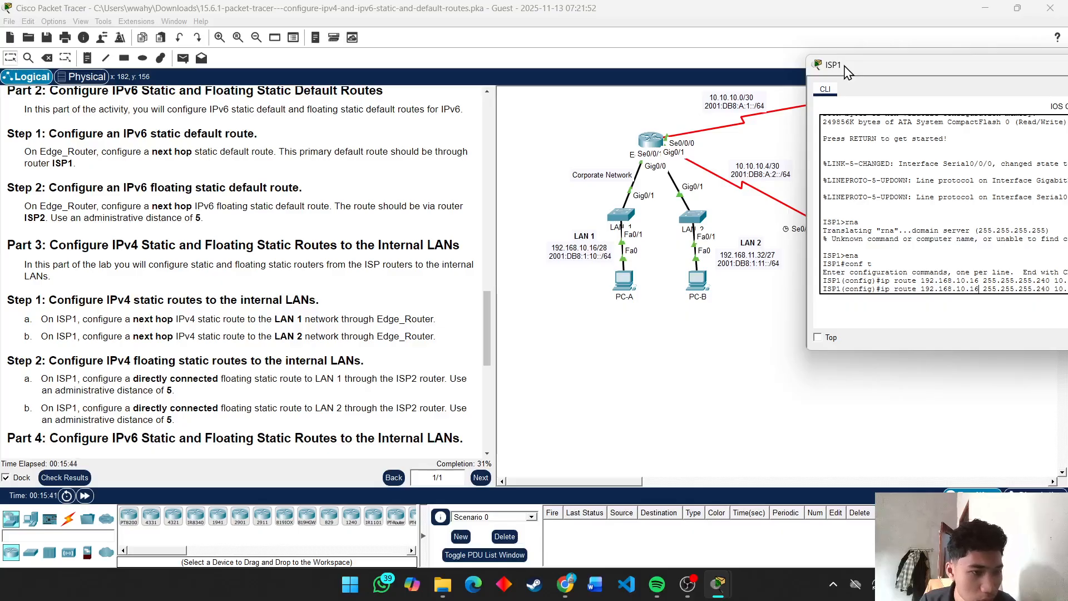
{"action": "key", "text": "Down"}
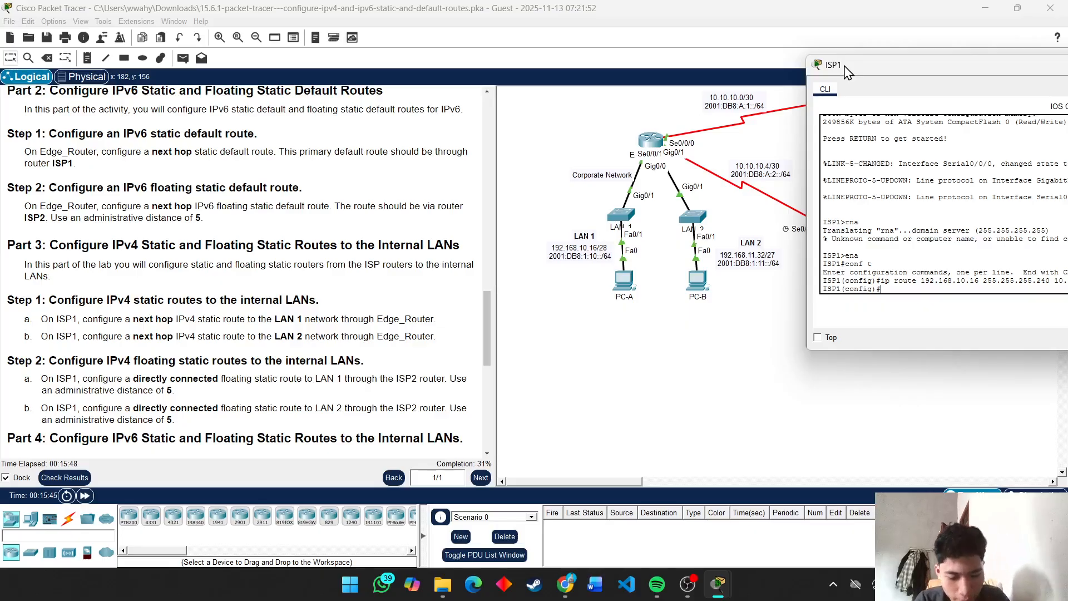
Configure ISP1's next-hop IPv4 static route to LAN 2 as ip route 192.168.11.32 255.255.255.224 10.10.10.2
{"action": "type", "text": "ip rou"}
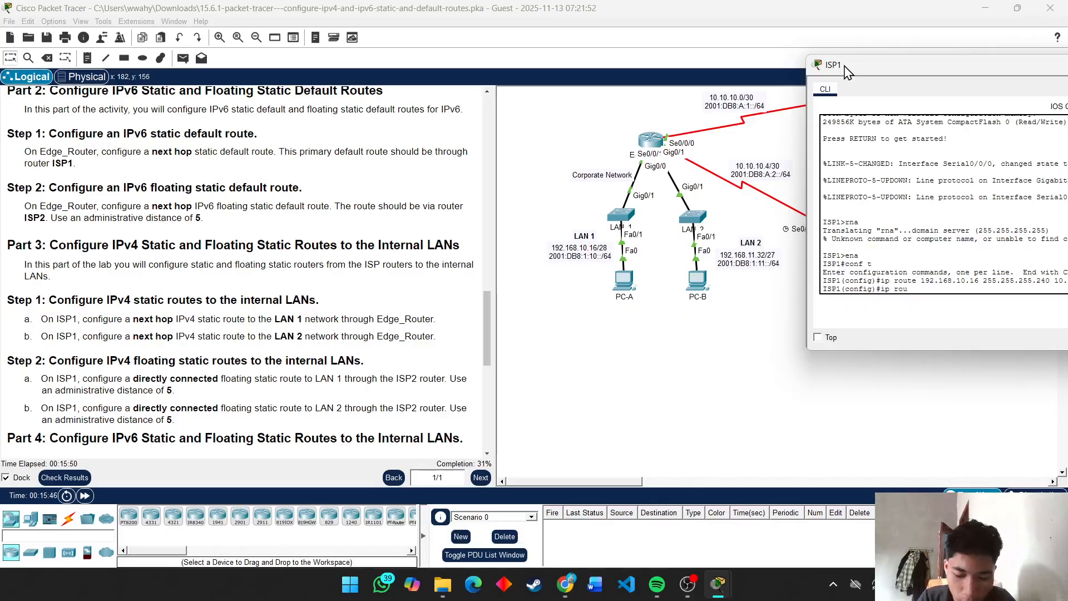
{"action": "type", "text": "te 192"}
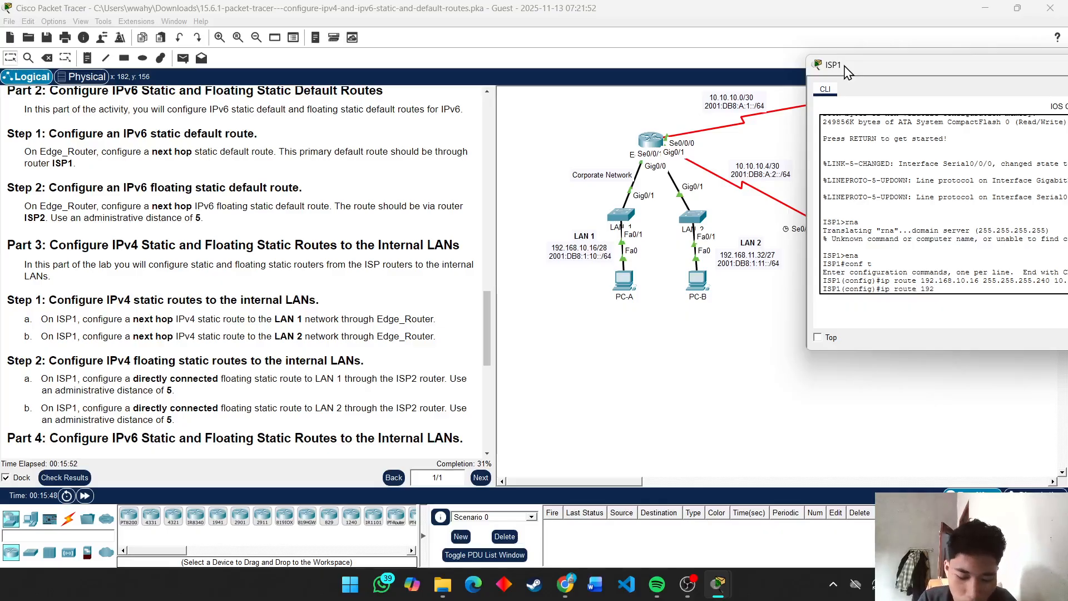
{"action": "type", "text": ".168.11"}
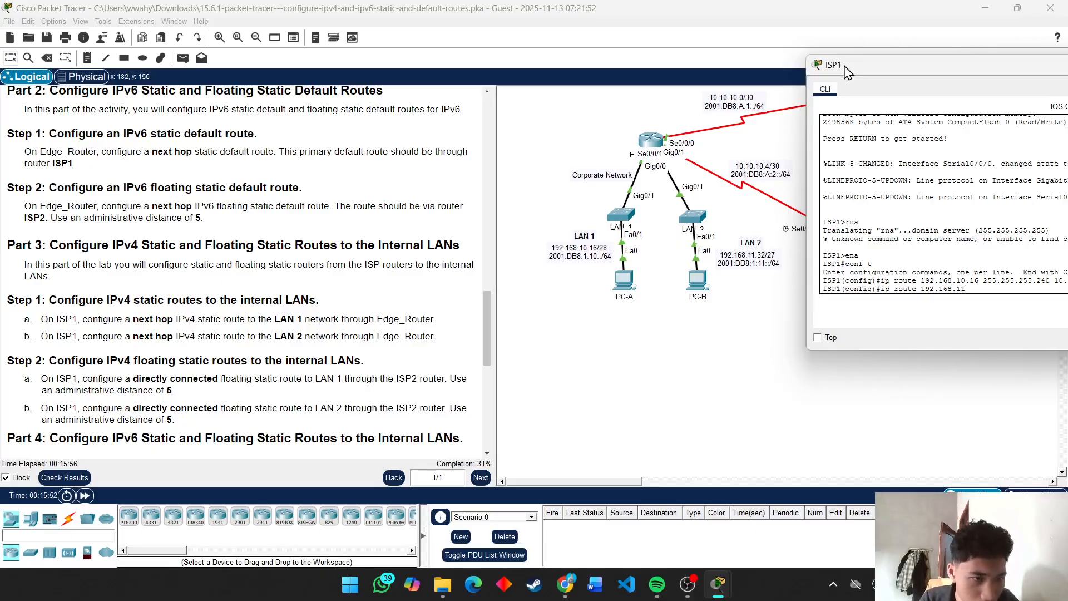
{"action": "type", "text": ".32"}
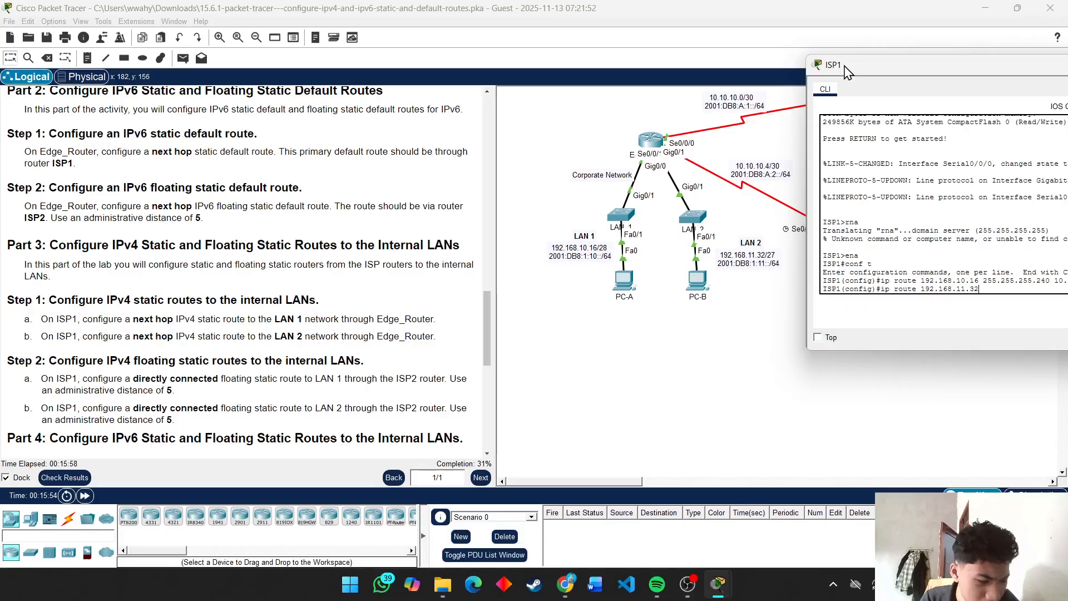
{"action": "type", "text": " 255.255.255."}
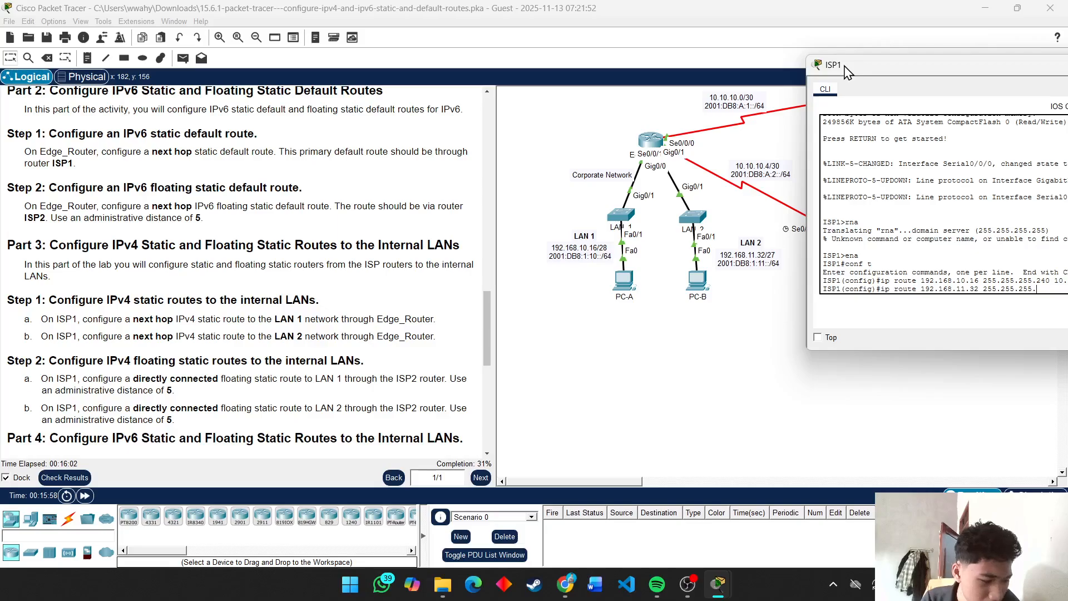
{"action": "type", "text": "22"}
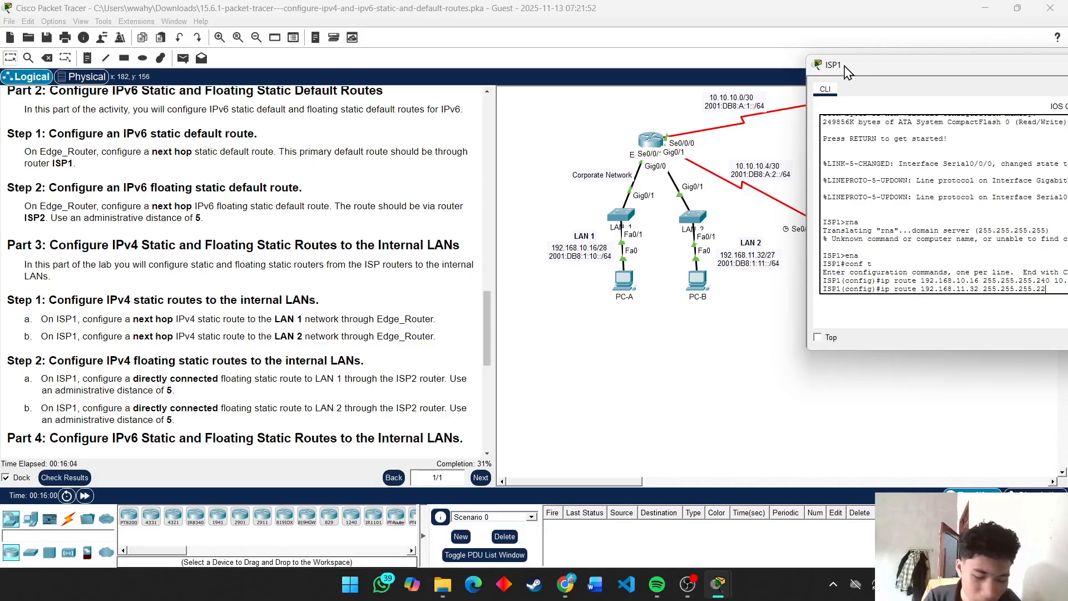
{"action": "type", "text": "4"}
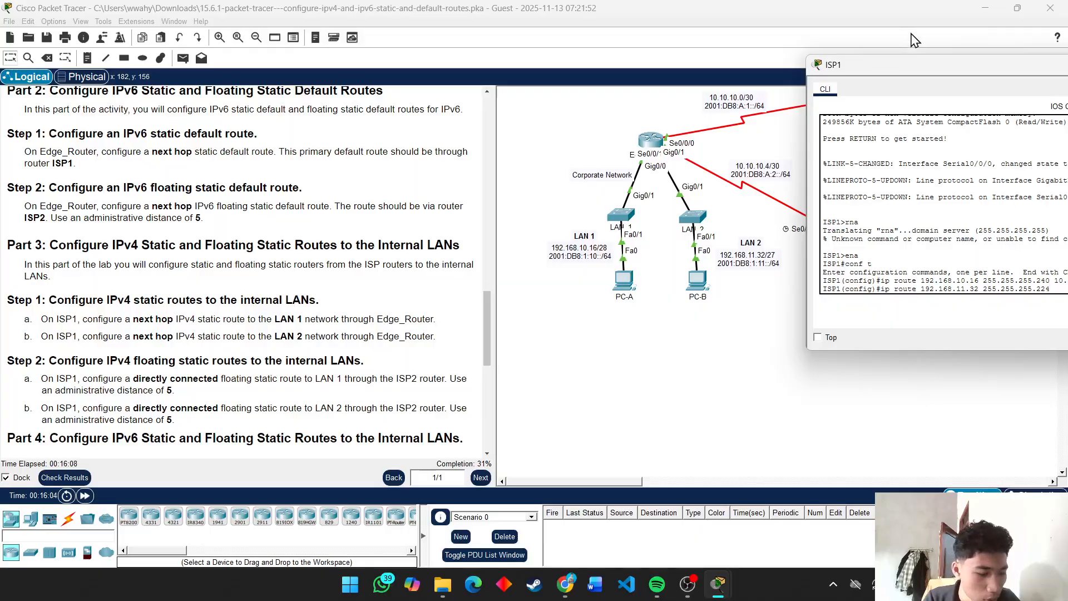
{"action": "type", "text": " 10."}
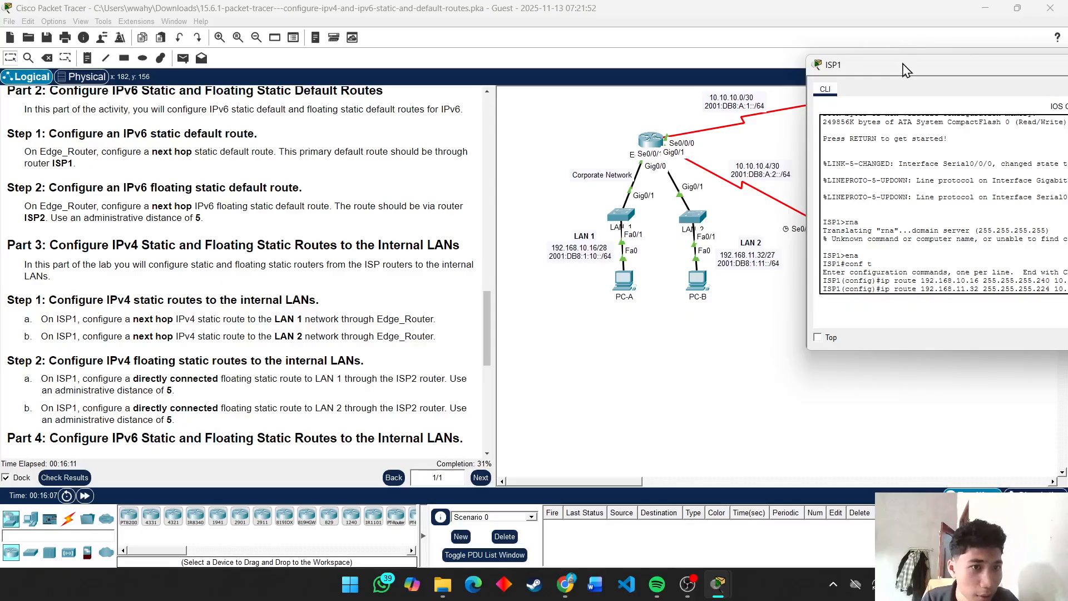
{"action": "left_click_drag", "start_coordinate": [907, 69], "coordinate": [714, 181]}
{"action": "key", "text": "Return"}
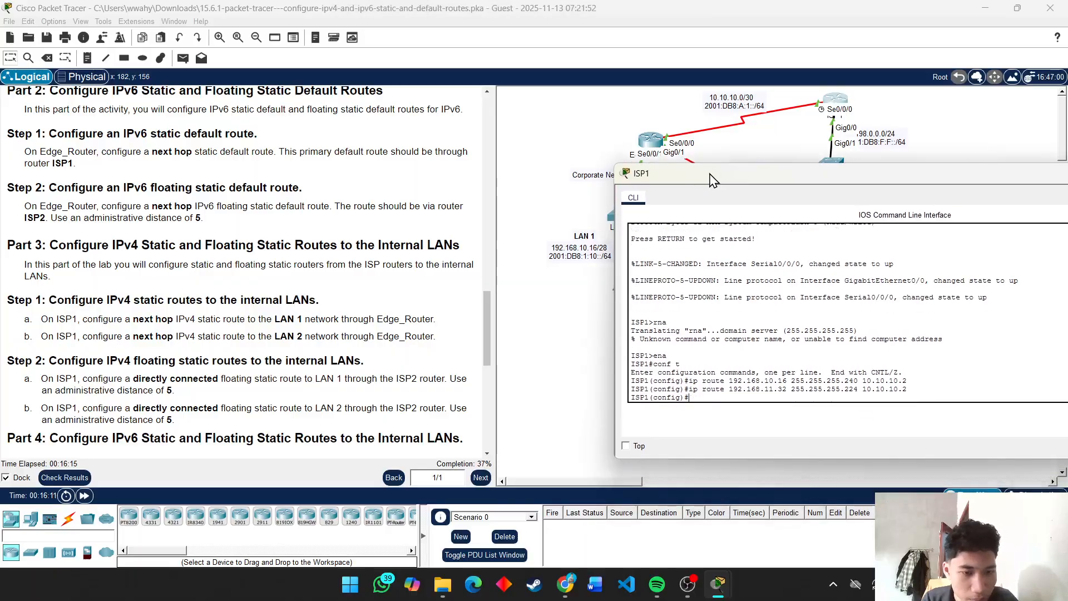
Configure ISP1's directly connected IPv4 floating static route to LAN 1 as ip route 192.168.10.16 255.255.255.240 g0/0 5
{"action": "scroll", "coordinate": [298, 319], "scroll_direction": "down", "scroll_amount": 3}
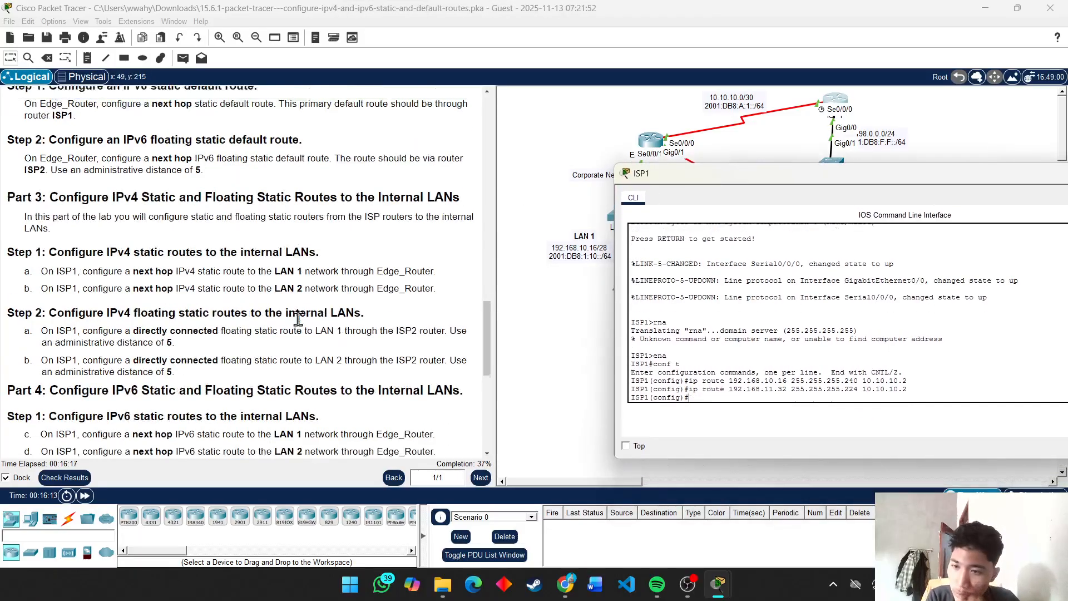
{"action": "scroll", "coordinate": [298, 319], "scroll_direction": "down", "scroll_amount": 2}
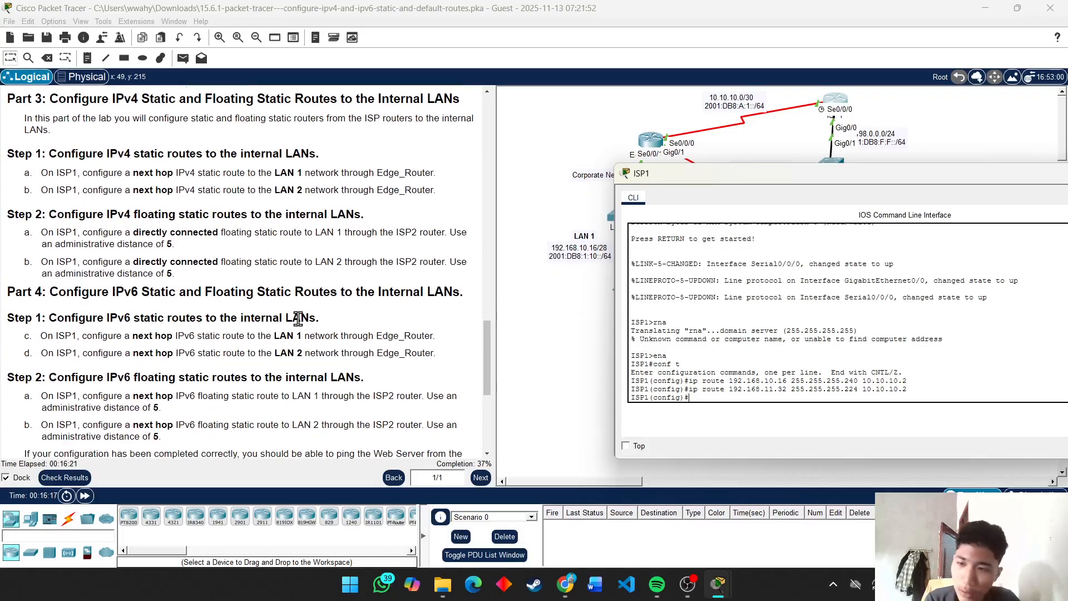
{"action": "scroll", "coordinate": [298, 319], "scroll_direction": "down", "scroll_amount": 6}
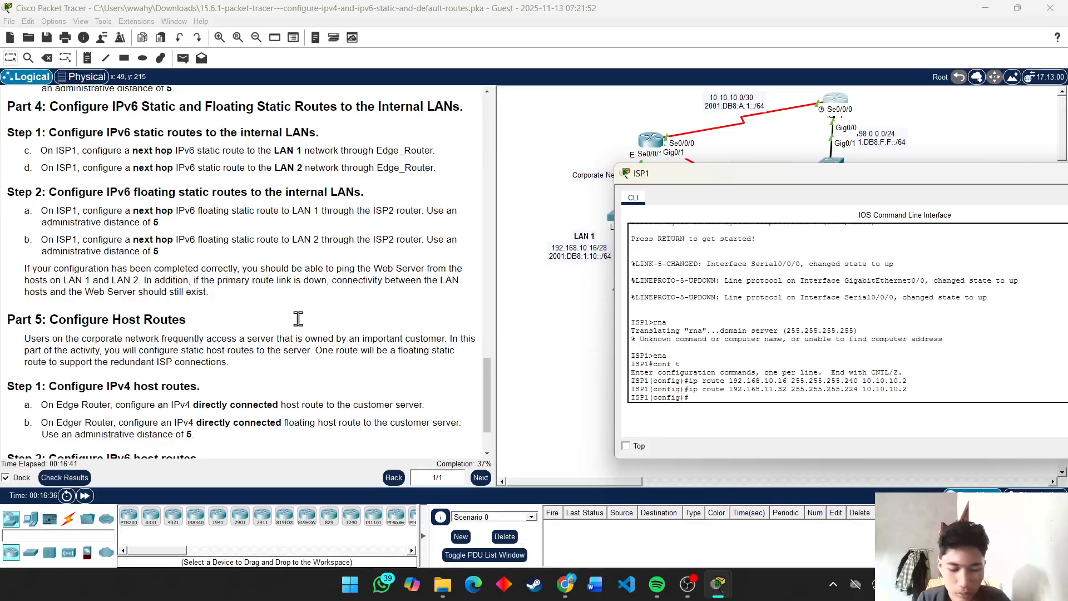
{"action": "type", "text": "ip rout"}
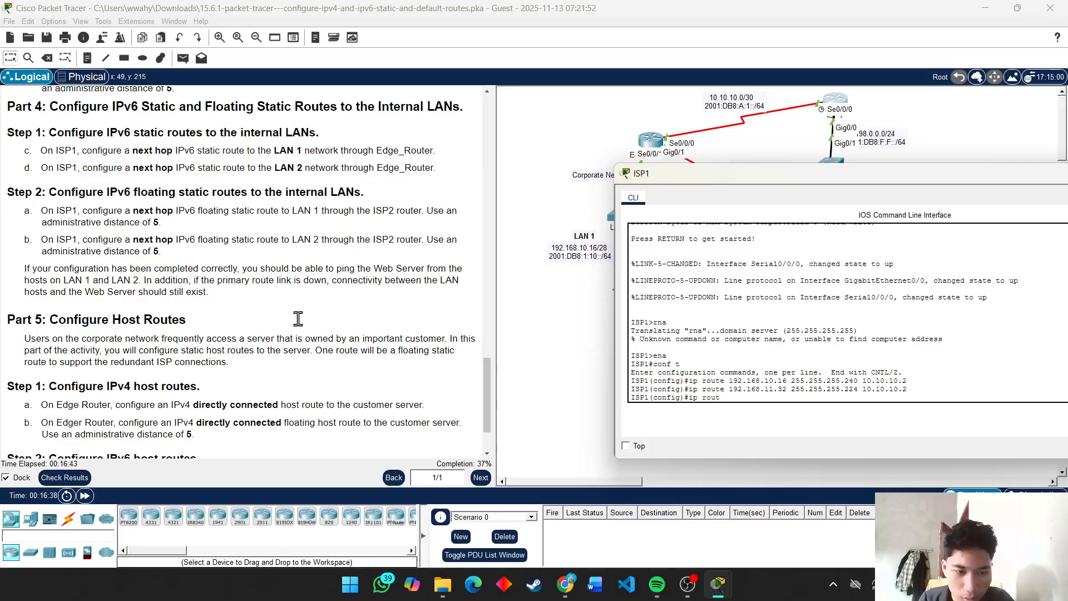
{"action": "type", "text": "e"}
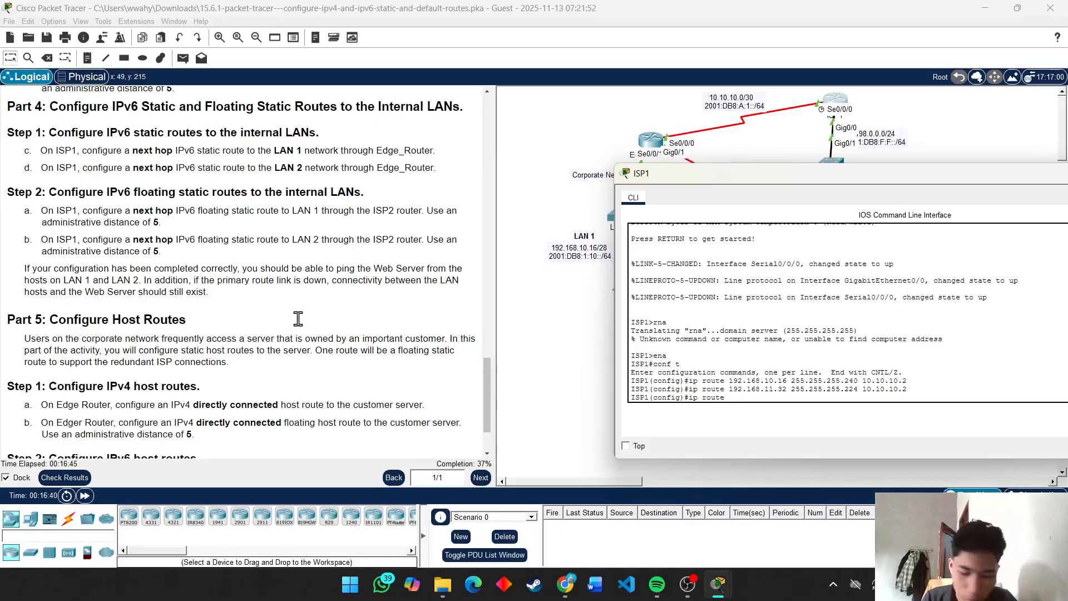
{"action": "type", "text": " 192.168"}
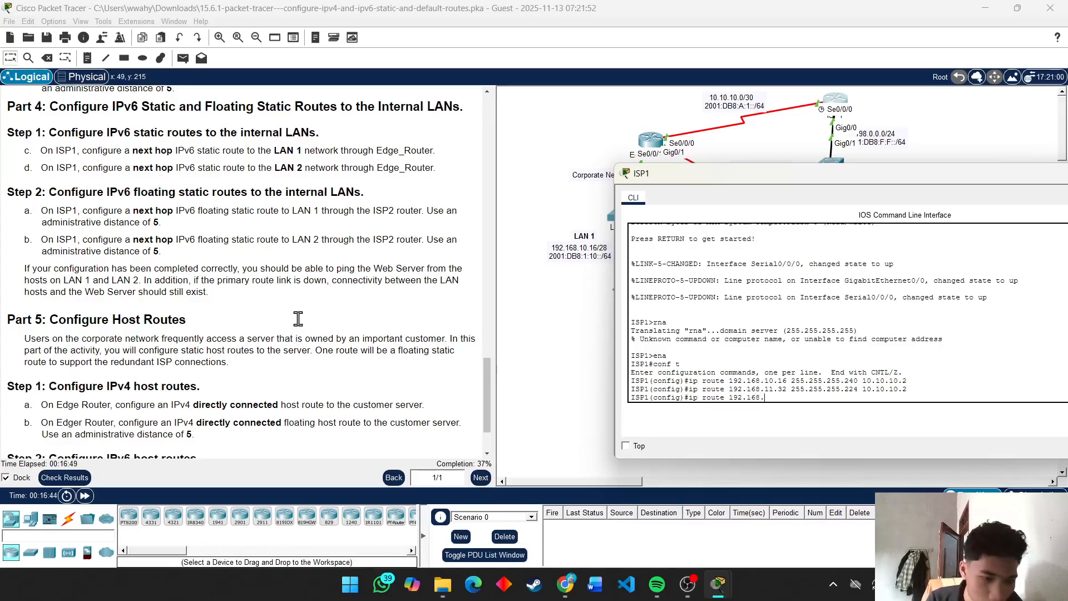
{"action": "type", "text": ".10"}
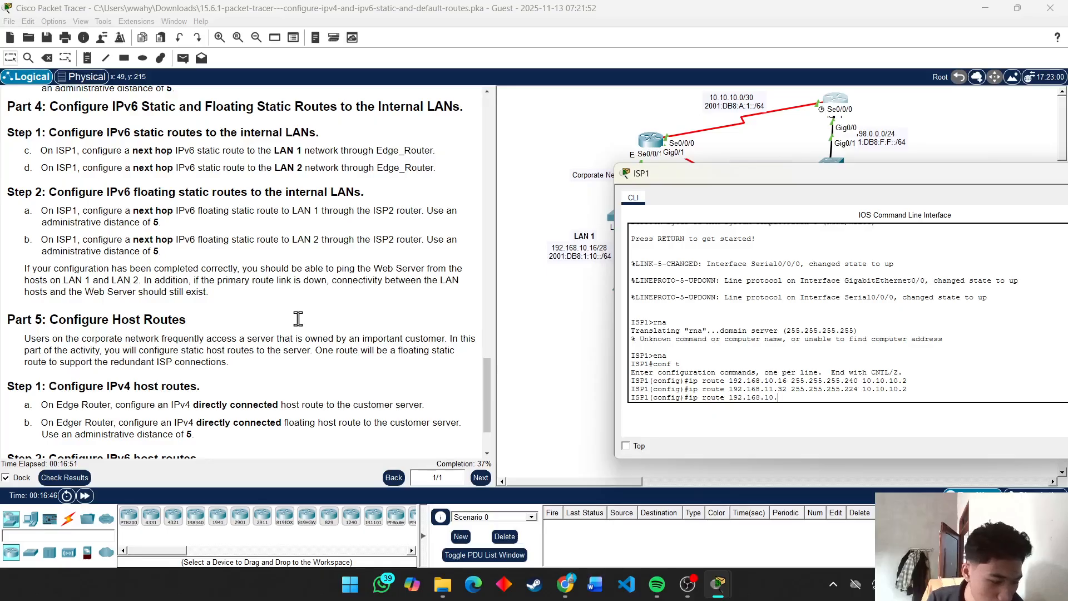
{"action": "type", "text": ".16"}
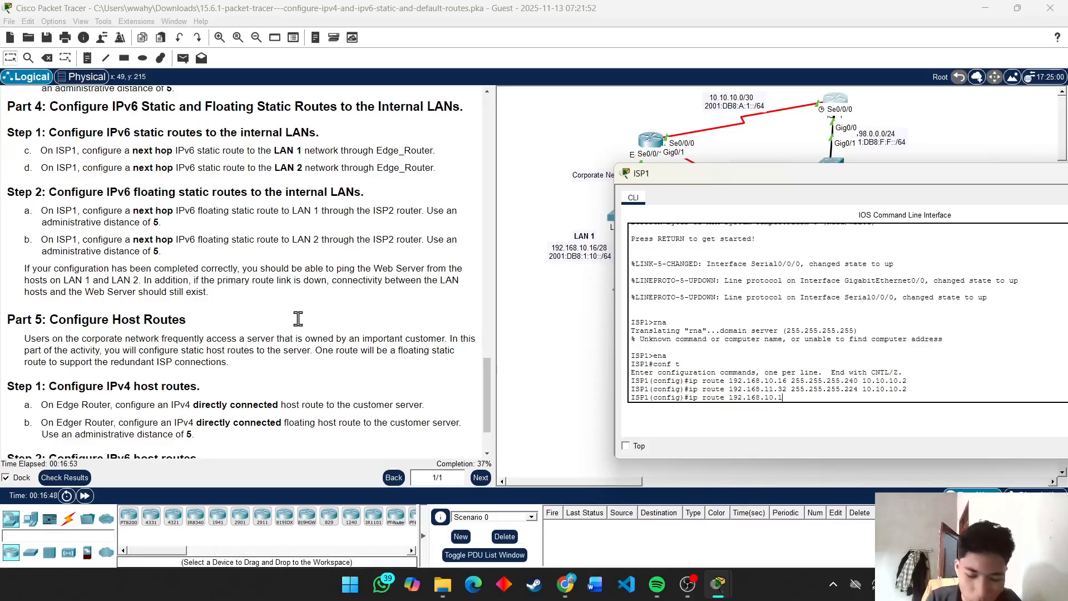
{"action": "type", "text": " 25"}
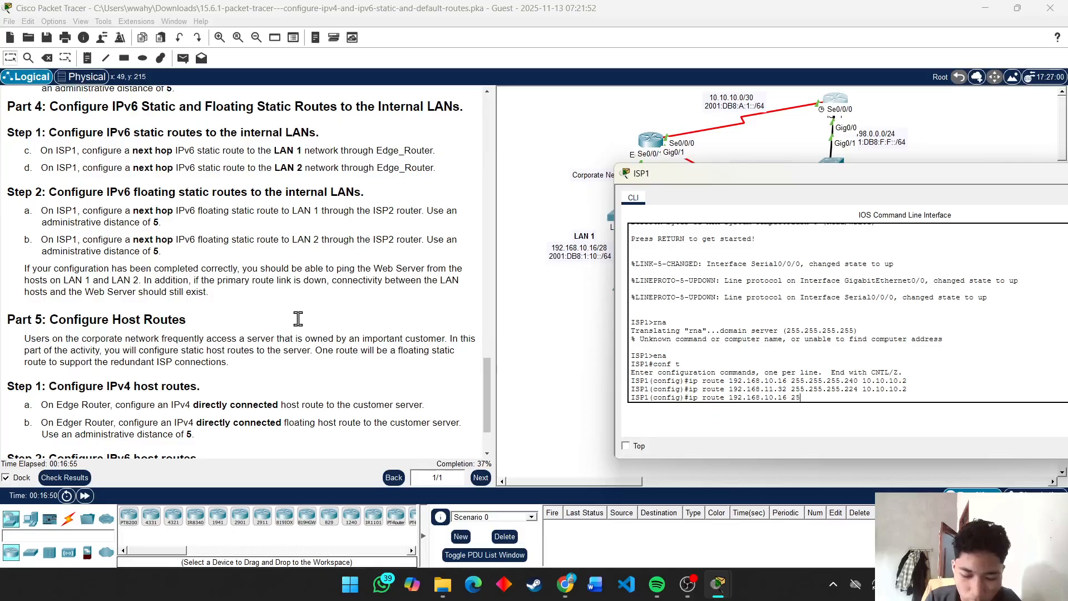
{"action": "type", "text": "5.255.255"}
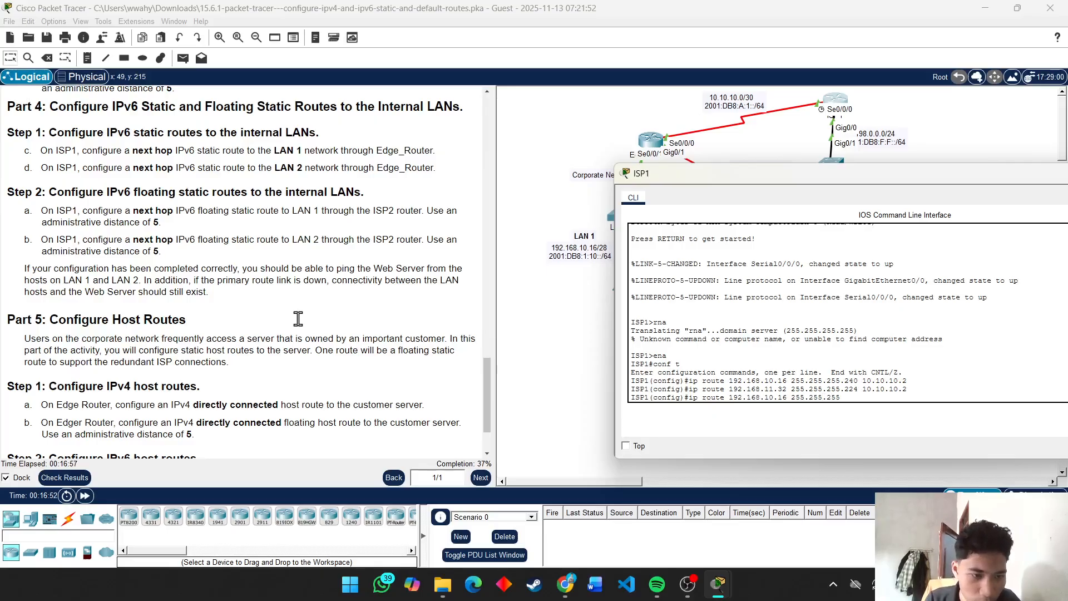
{"action": "type", "text": ".24"}
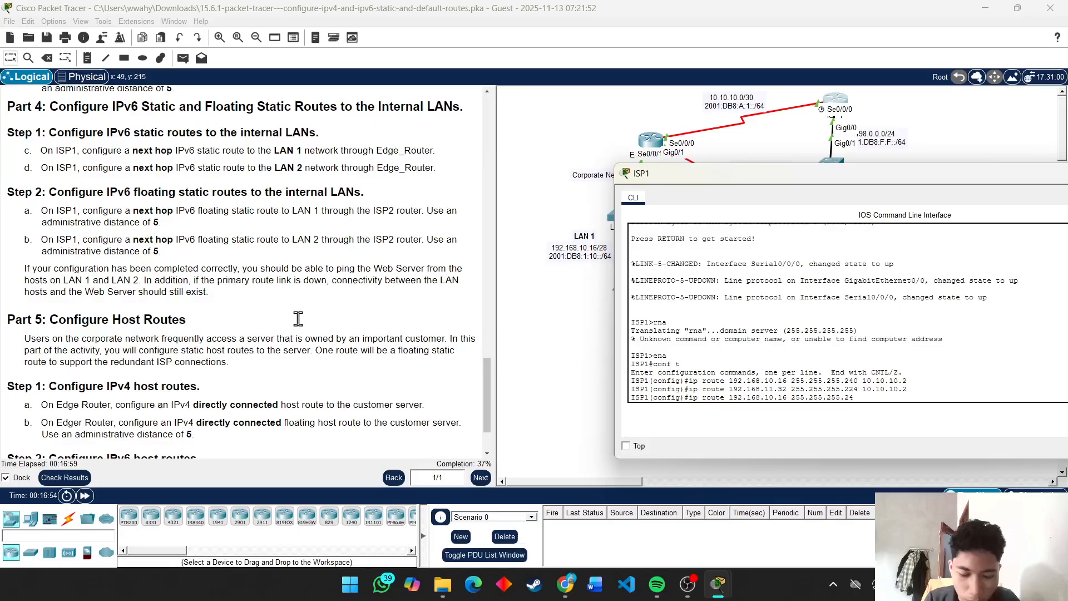
{"action": "type", "text": "0"}
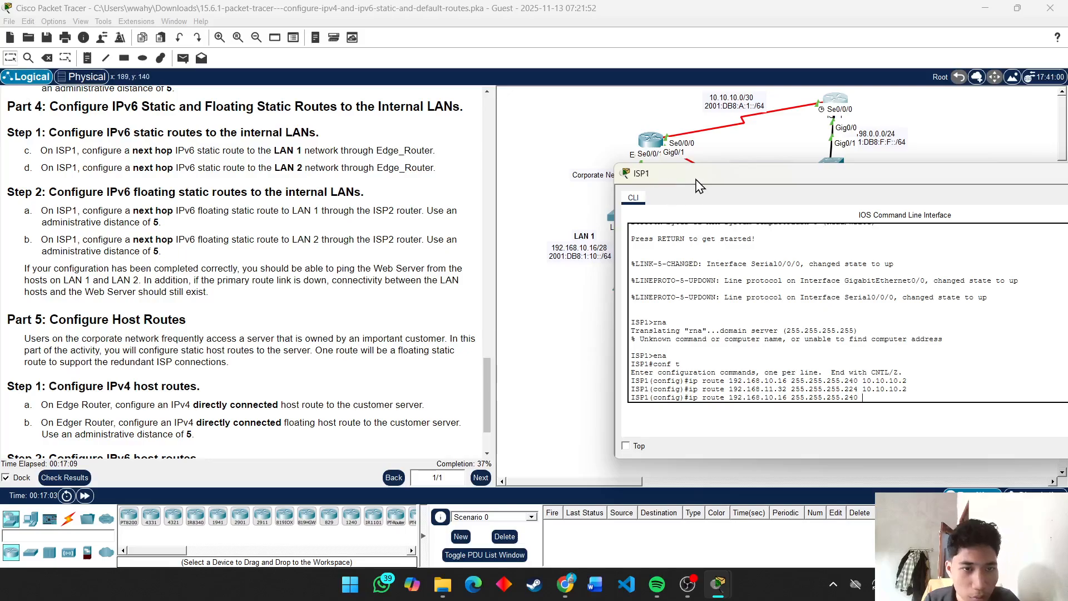
{"action": "left_click_drag", "start_coordinate": [696, 179], "coordinate": [732, 147]}
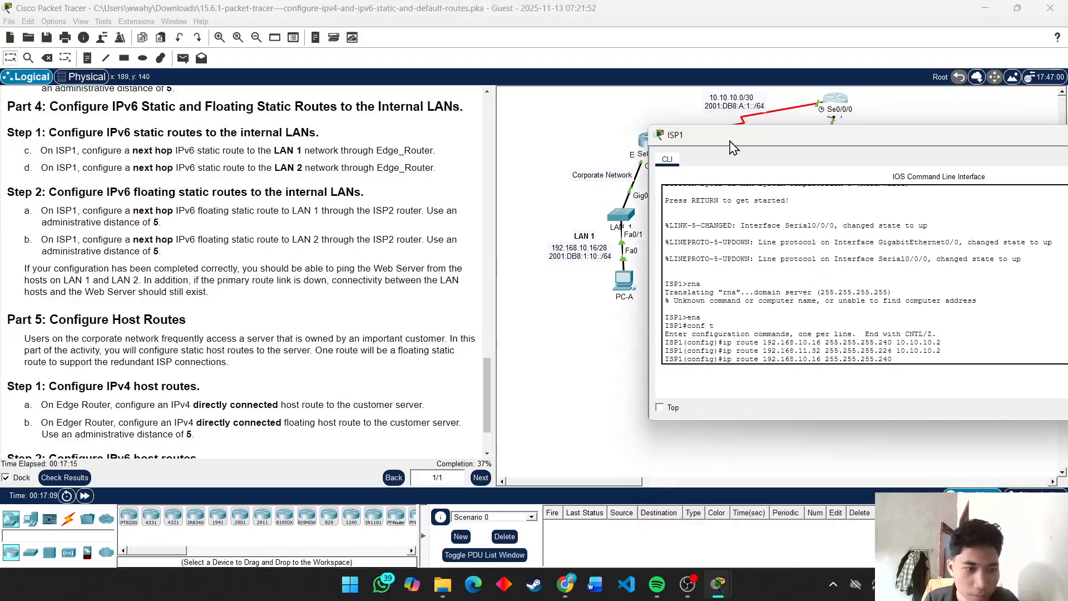
{"action": "type", "text": "0/00"}
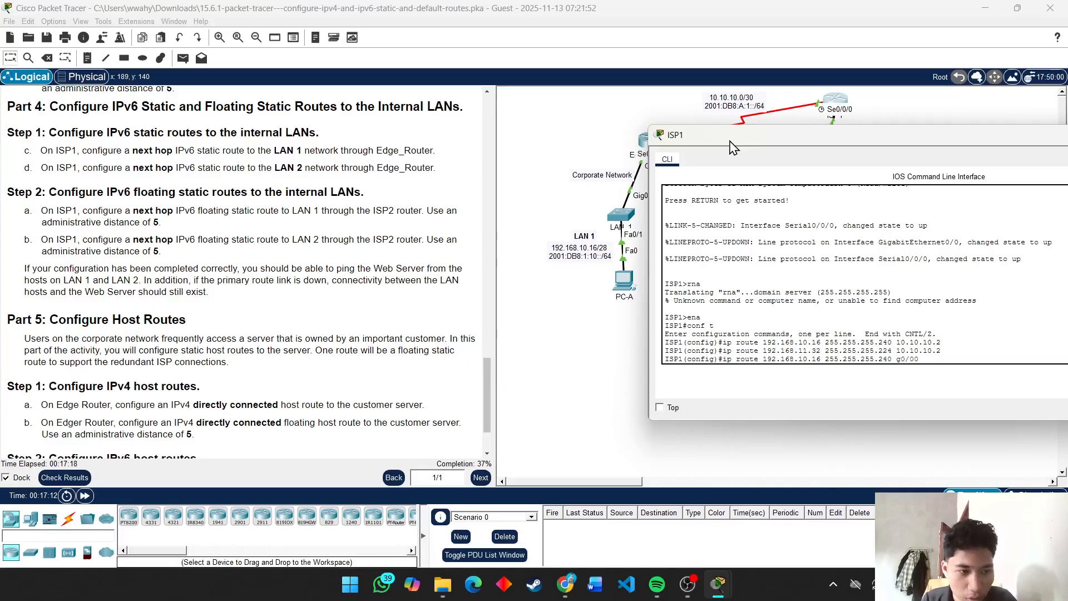
{"action": "key", "text": "BackSpace"}
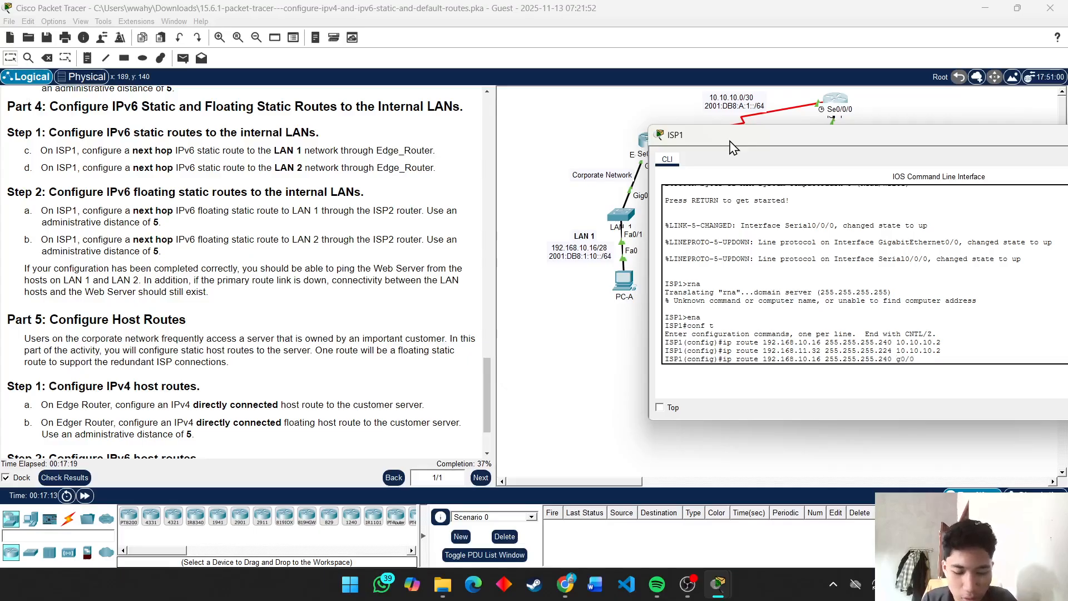
{"action": "type", "text": "5"}
{"action": "key", "text": "Return"}
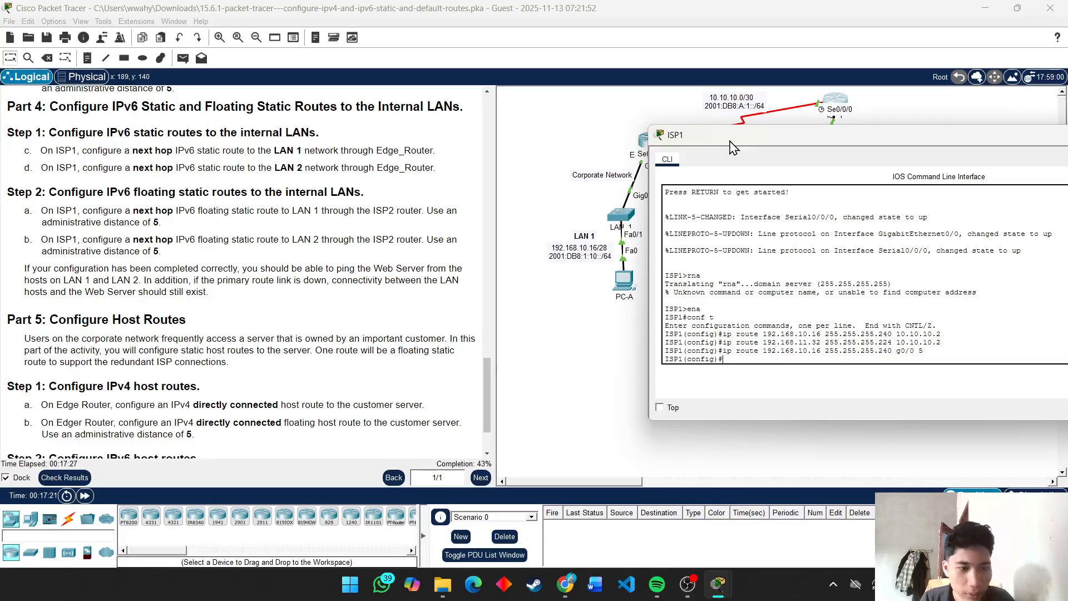
Try to add ISP1's directly connected floating static route to LAN 2 as ip route 1922.168.11.32 255.255.255.224 g0/0 5
{"action": "type", "text": "ip r"}
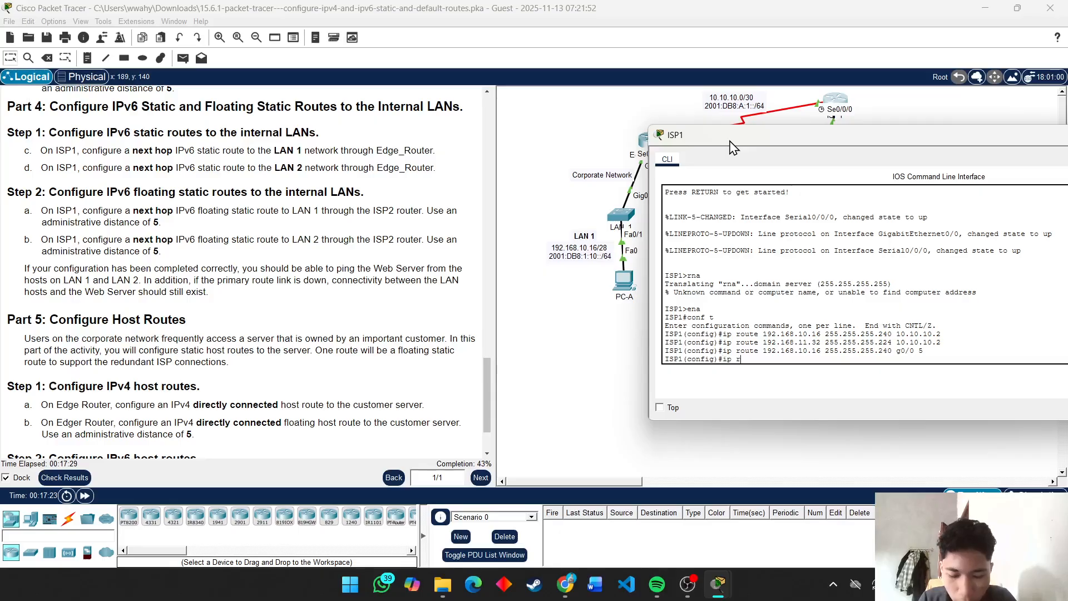
{"action": "type", "text": "oute 192"}
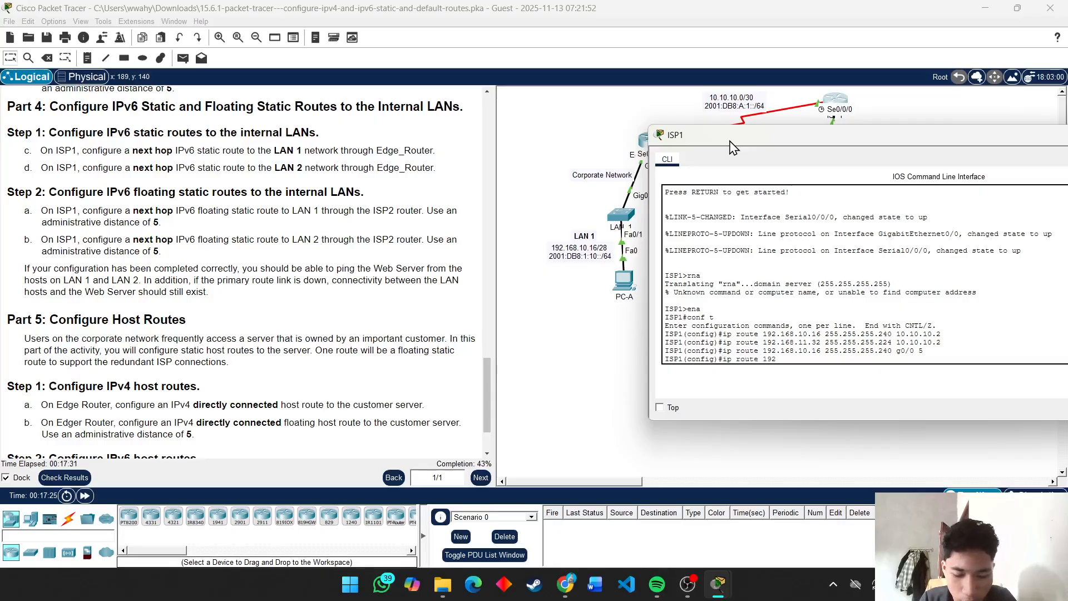
{"action": "type", "text": "2.168"}
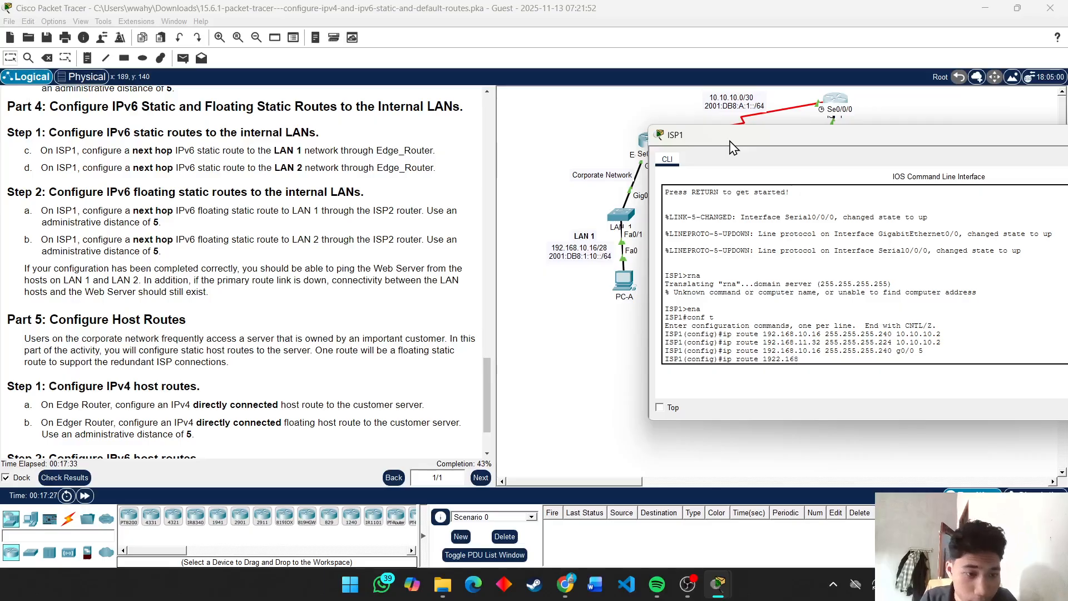
{"action": "type", "text": ".11.3"}
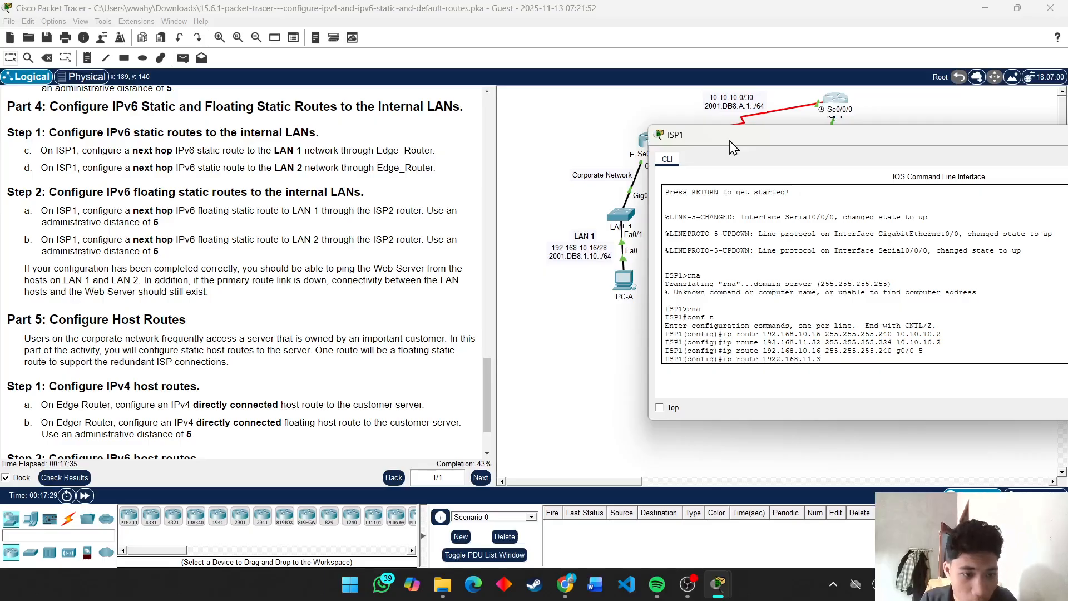
{"action": "type", "text": "2"}
{"action": "type", "text": " 25"}
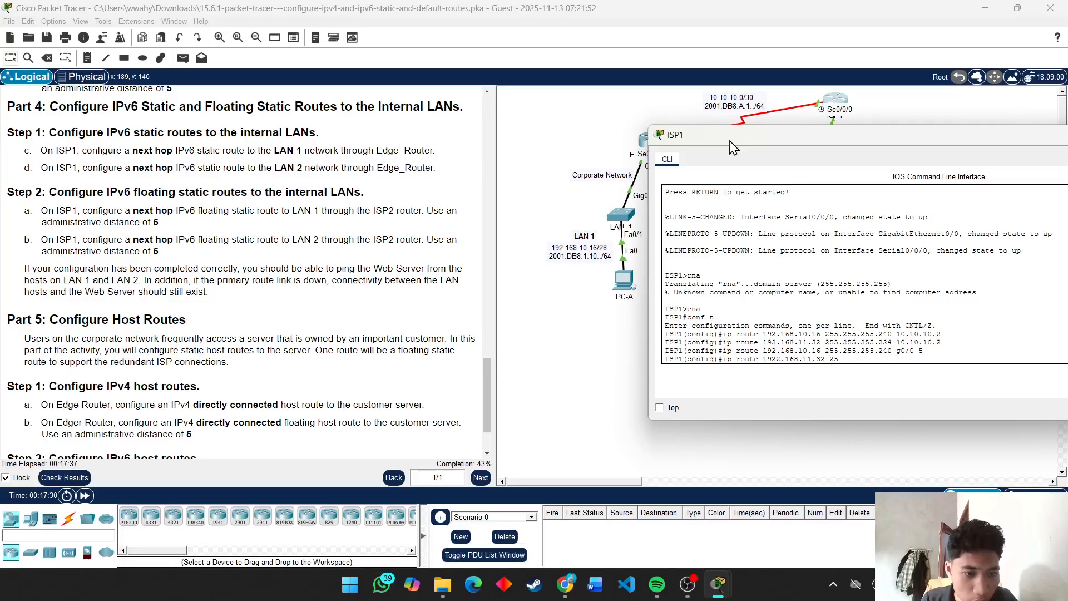
{"action": "type", "text": "5.255.255."}
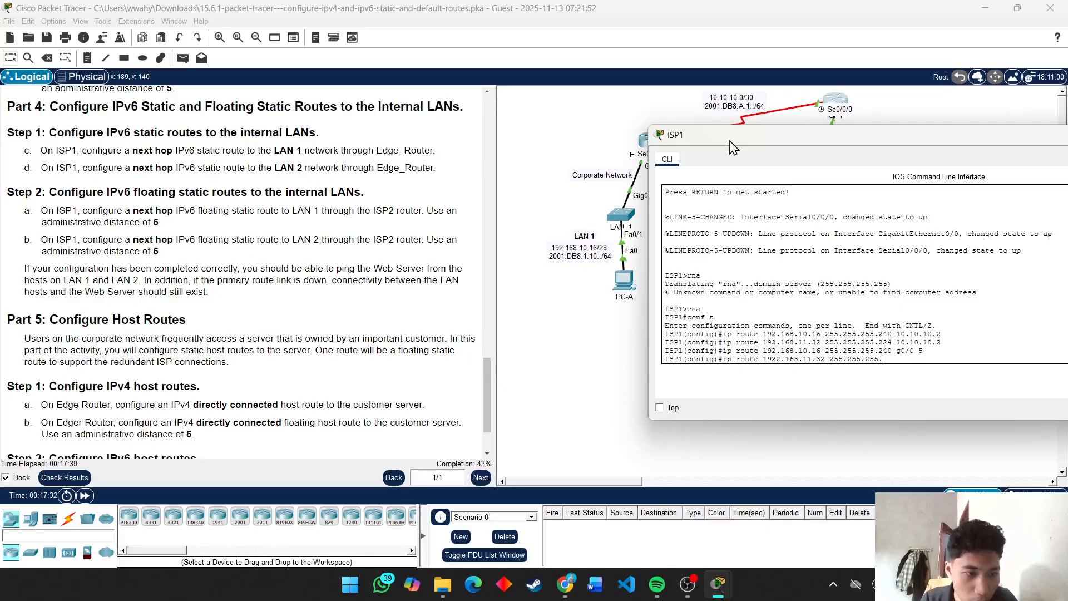
{"action": "type", "text": "224"}
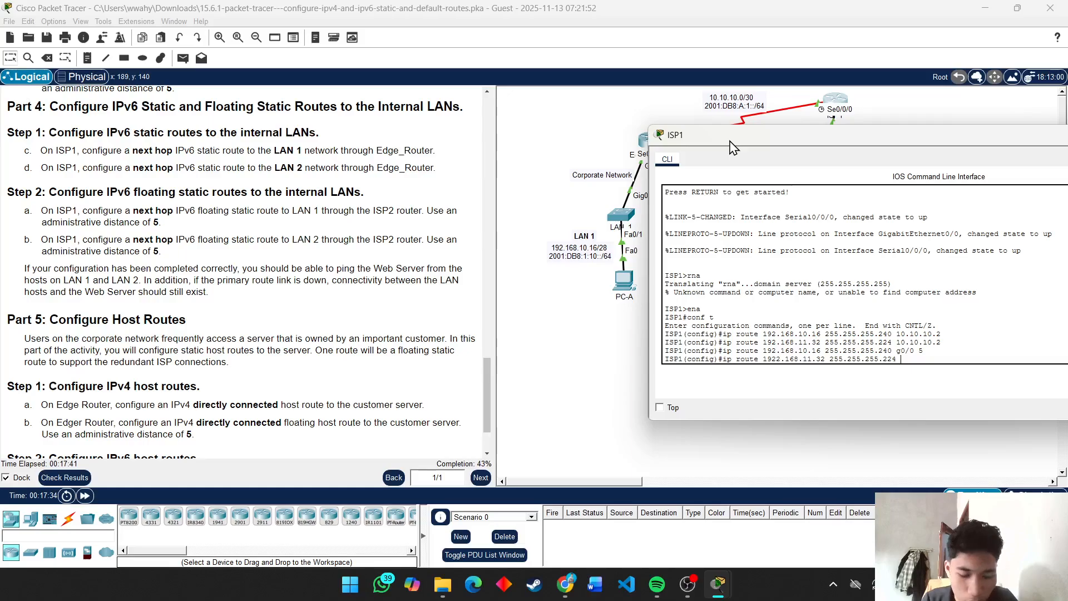
{"action": "type", "text": " g0"}
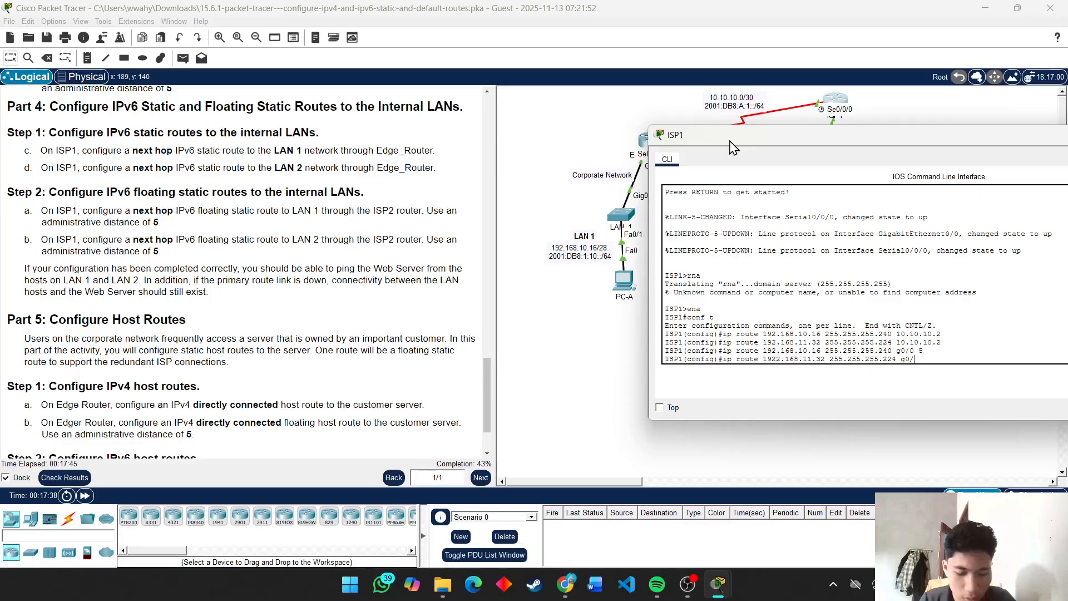
{"action": "type", "text": "/0 5"}
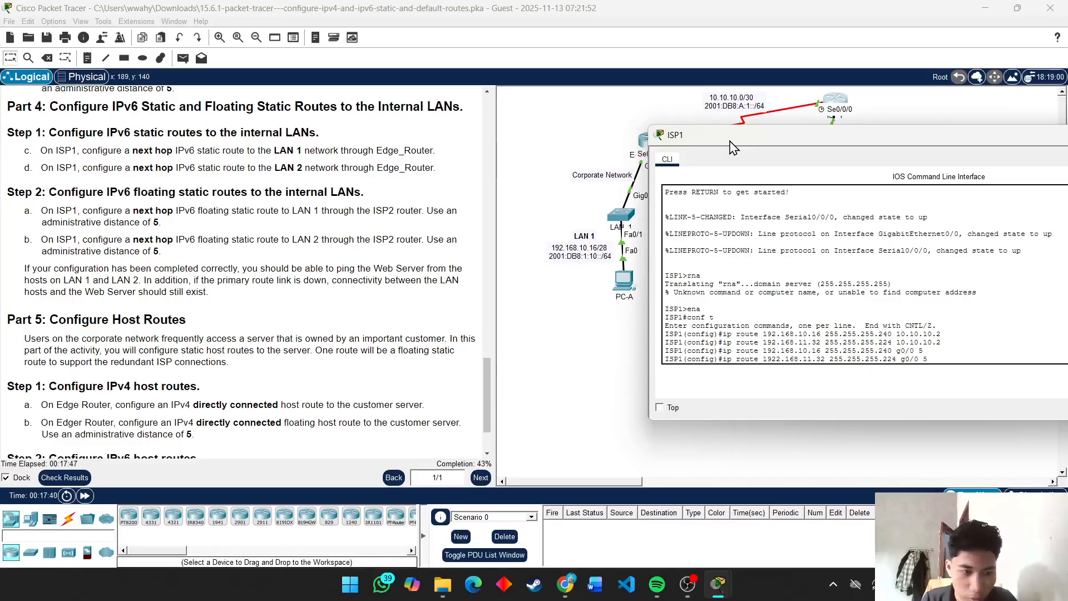
{"action": "key", "text": "Return"}
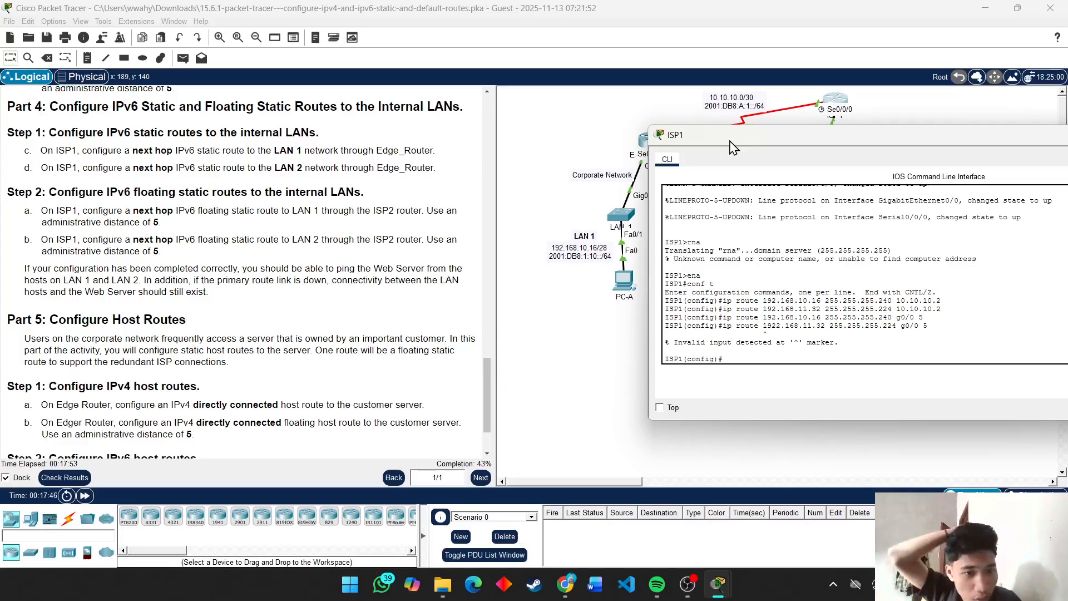
Correct the mistyped address and configure ISP1's floating static route to LAN 2 as ip route 192.168.11.32 255.255.255.224 g0/0 5
{"action": "key", "text": "Up"}
{"action": "key", "text": "Left"}
{"action": "key", "text": "Left"}
{"action": "key", "text": "Left"}
{"action": "key", "text": "Left"}
{"action": "key", "text": "Left"}
{"action": "key", "text": "Left"}
{"action": "key", "text": "Left"}
{"action": "key", "text": "Left"}
{"action": "key", "text": "Left"}
{"action": "key", "text": "Left"}
{"action": "key", "text": "Left"}
{"action": "key", "text": "Left"}
{"action": "key", "text": "Left"}
{"action": "key", "text": "Left"}
{"action": "key", "text": "Left"}
{"action": "key", "text": "Left"}
{"action": "key", "text": "Left"}
{"action": "key", "text": "Left"}
{"action": "key", "text": "Left"}
{"action": "key", "text": "Left"}
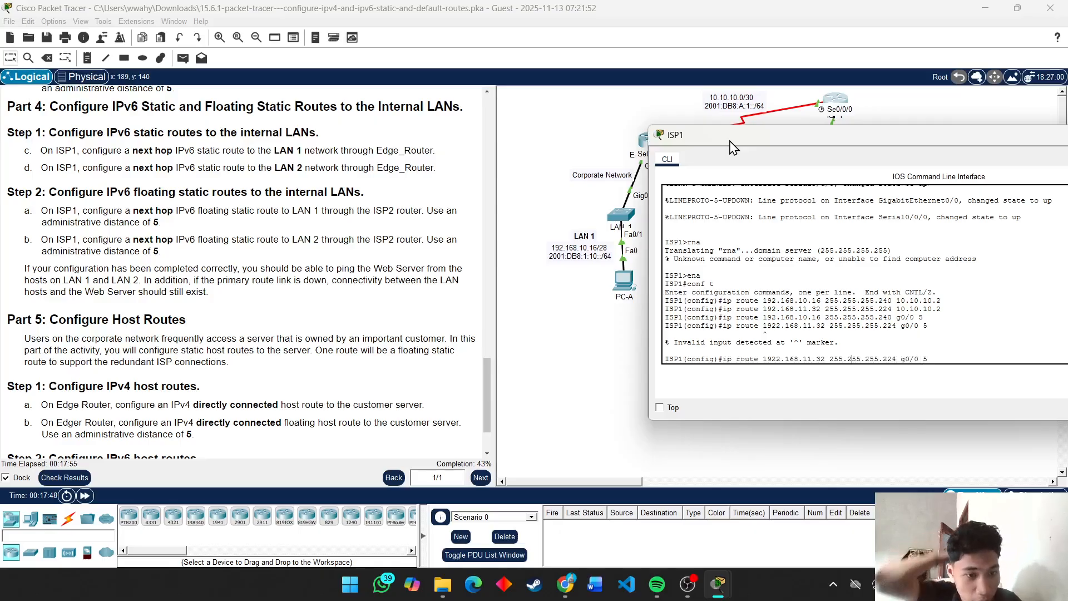
{"action": "key", "text": "BackSpace"}
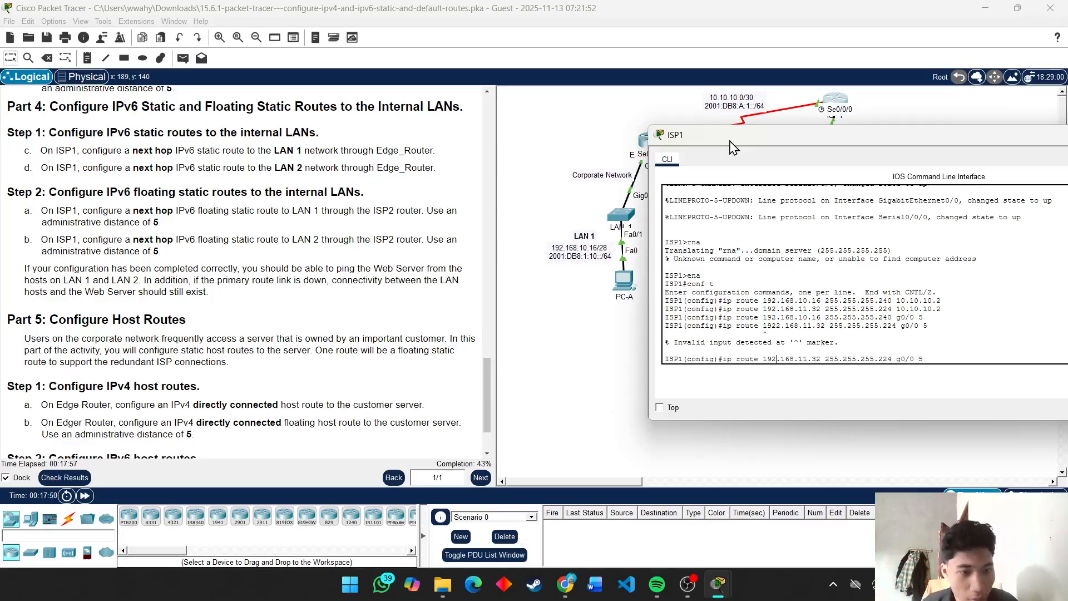
{"action": "key", "text": "Return"}
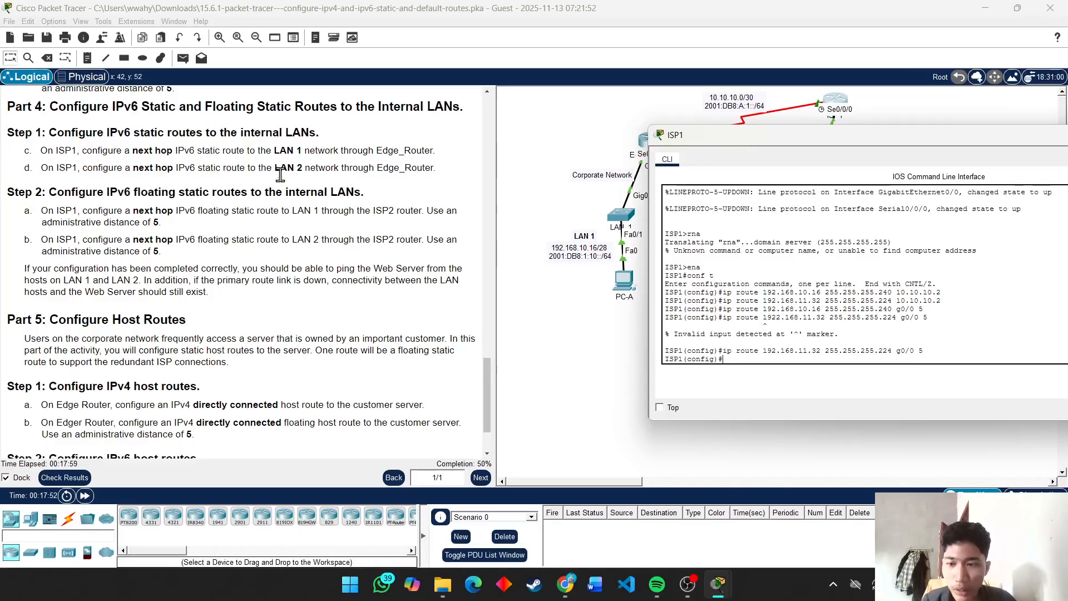
Check the Part 4 instructions and configure ISP1's next-hop IPv6 static route to LAN 1 as ipv6 route 2001:DB8:1:10::/64 2001:DB8:A:1::2
{"action": "scroll", "coordinate": [287, 342], "scroll_direction": "down", "scroll_amount": 3}
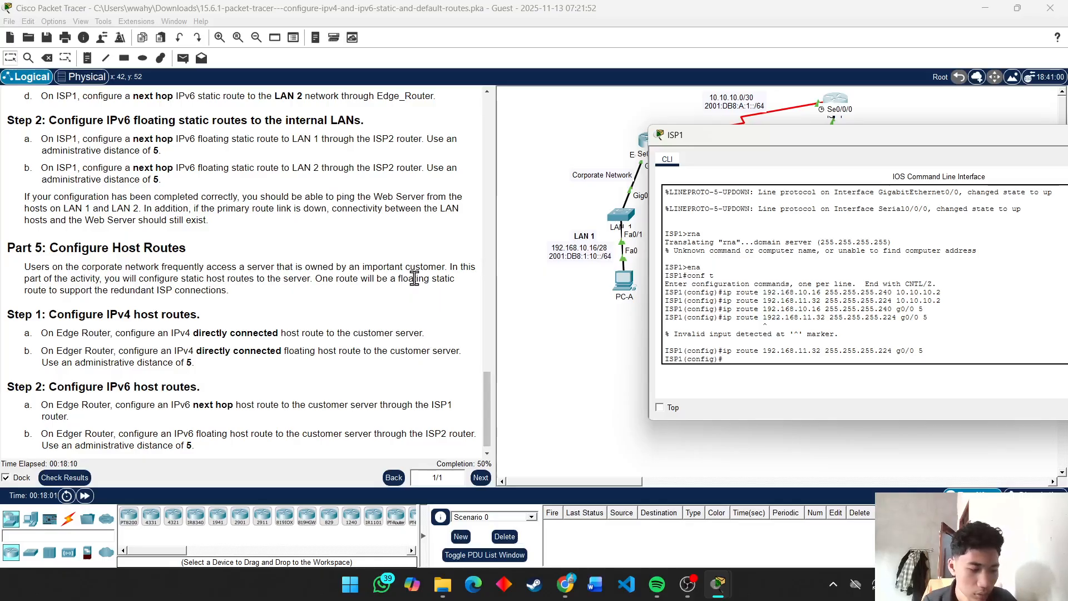
{"action": "scroll", "coordinate": [414, 278], "scroll_direction": "up", "scroll_amount": 3}
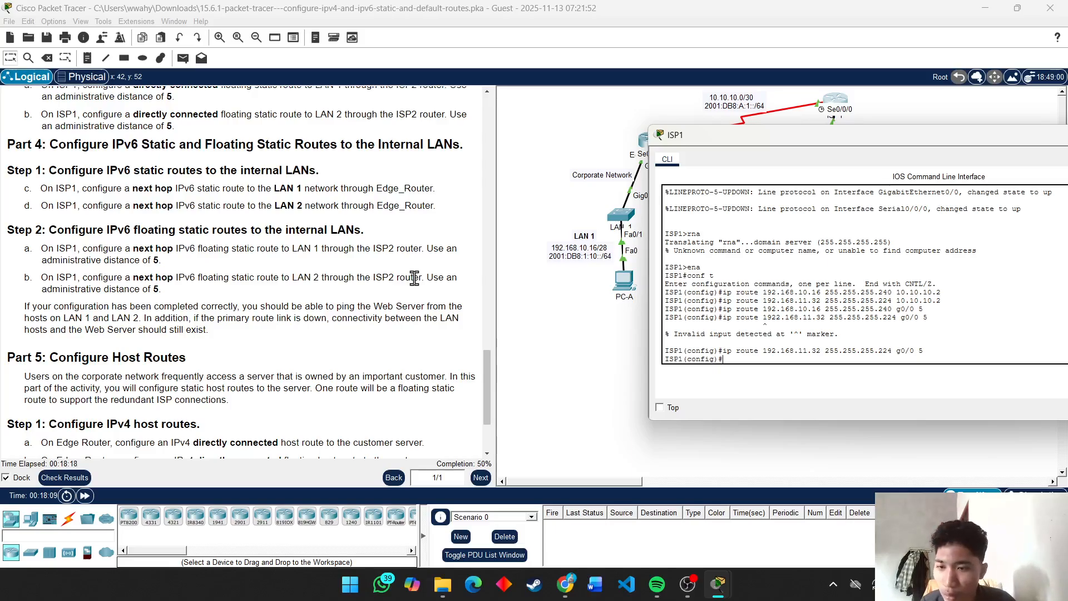
{"action": "scroll", "coordinate": [414, 278], "scroll_direction": "up", "scroll_amount": 1}
{"action": "scroll", "coordinate": [414, 278], "scroll_direction": "up", "scroll_amount": 4}
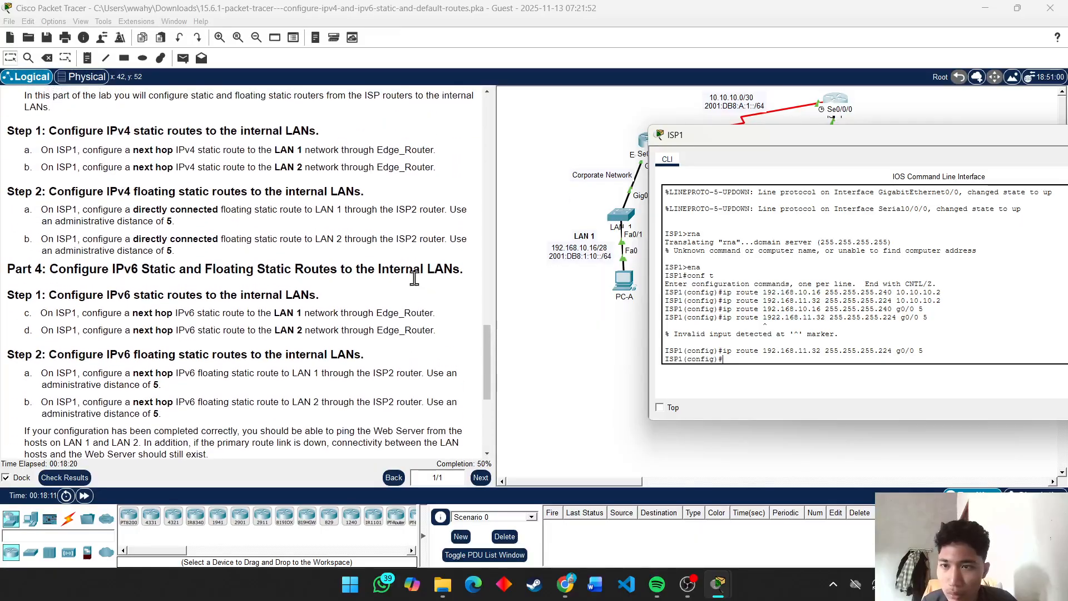
{"action": "scroll", "coordinate": [310, 362], "scroll_direction": "down", "scroll_amount": 1}
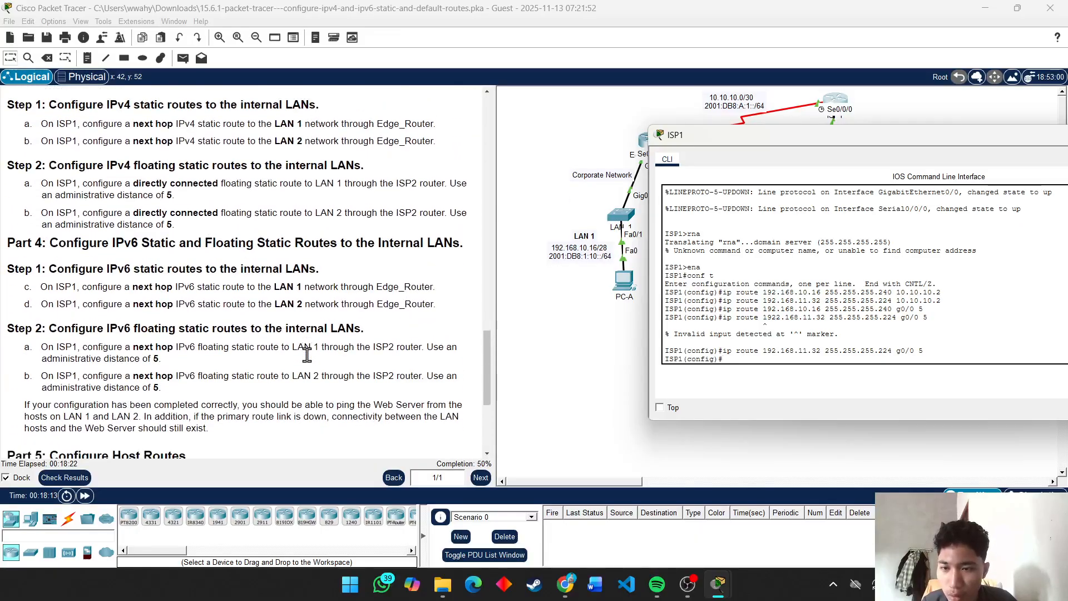
{"action": "scroll", "coordinate": [92, 271], "scroll_direction": "down", "scroll_amount": 3}
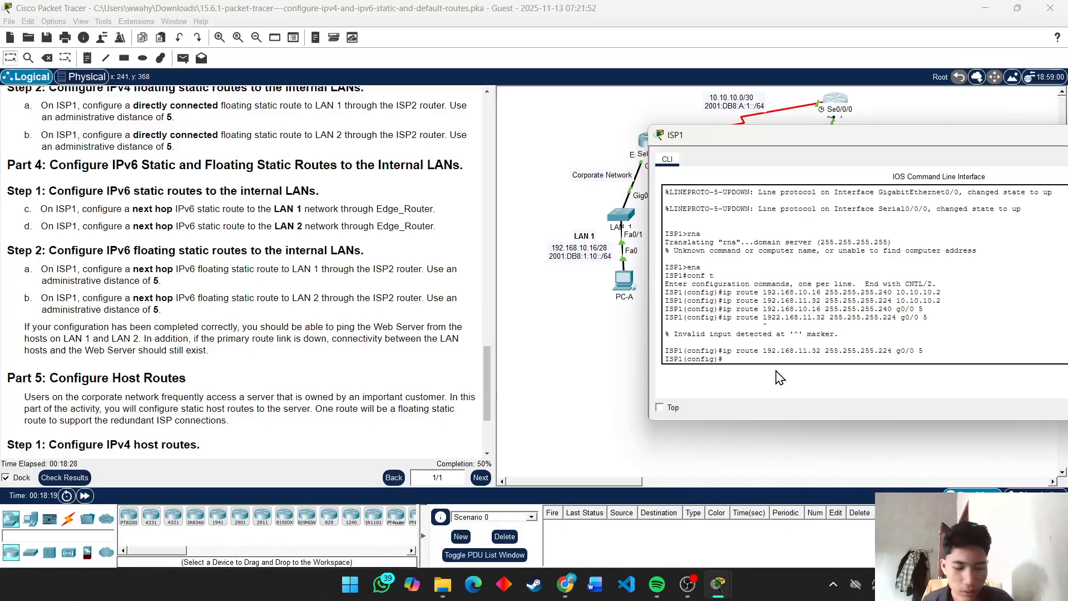
{"action": "type", "text": "ipv6 route"}
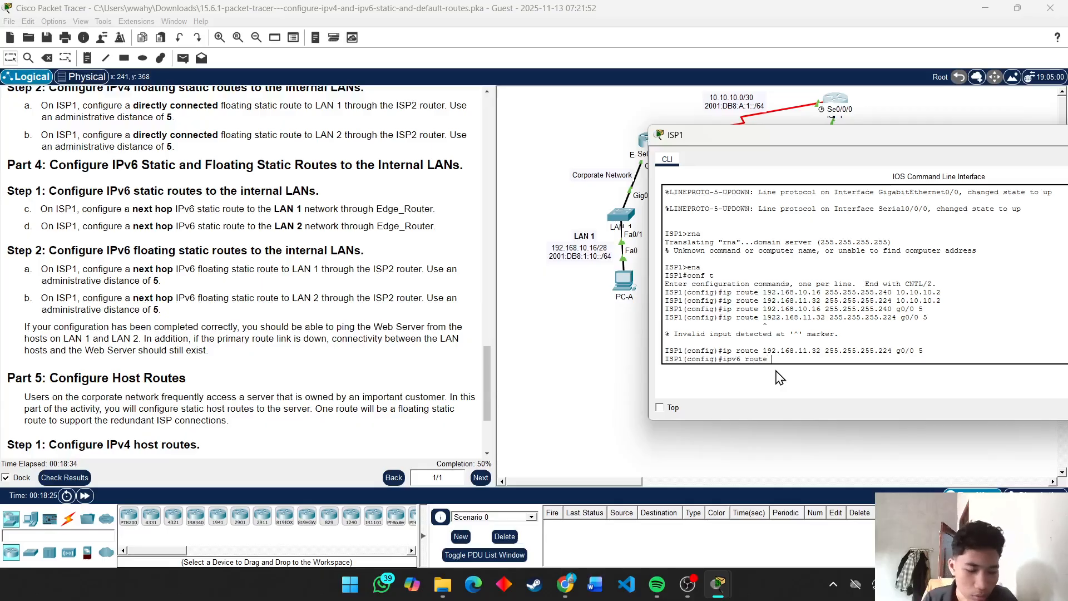
{"action": "type", "text": "2001"}
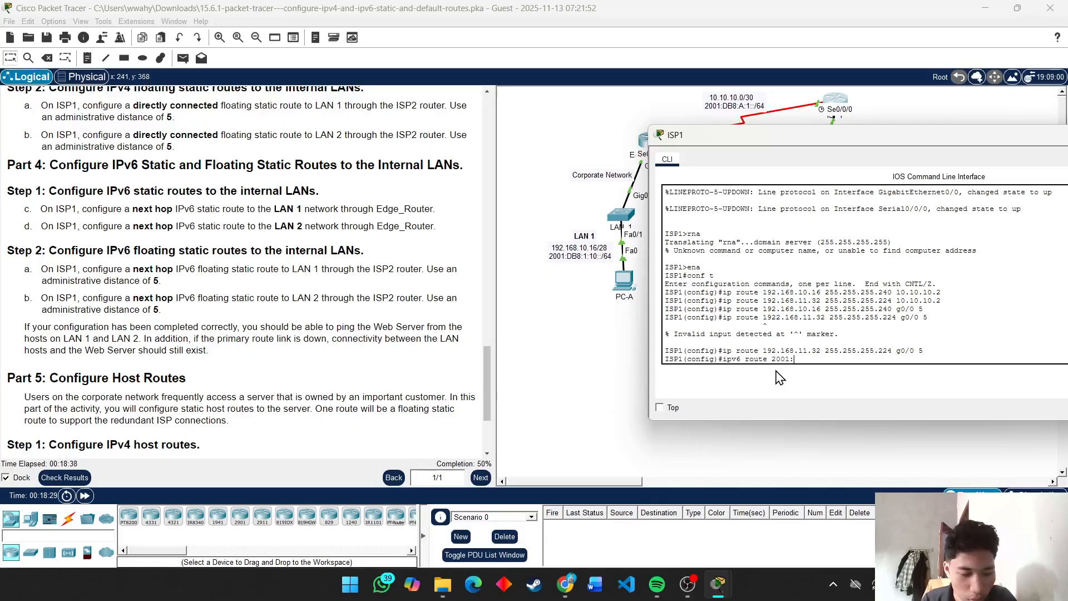
{"action": "type", "text": ":fb"}
{"action": "key", "text": "BackSpace"}
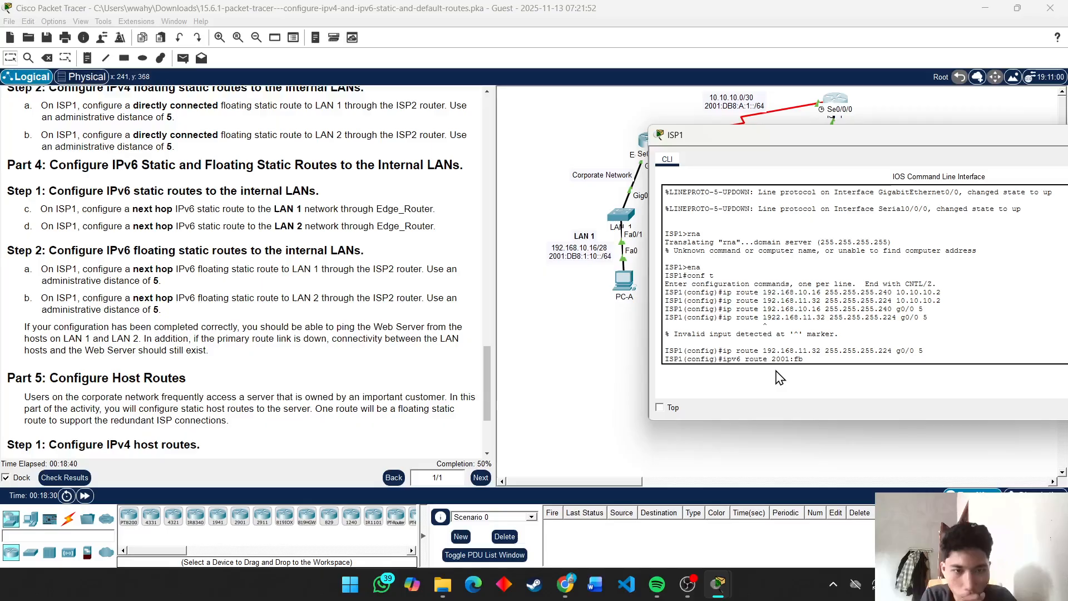
{"action": "key", "text": "BackSpace"}
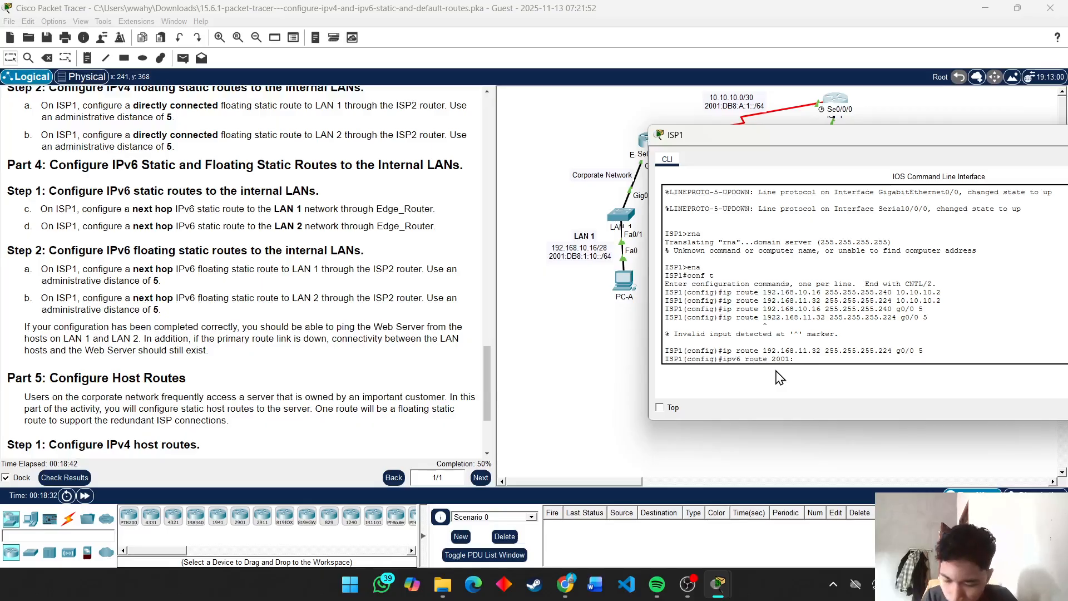
{"action": "type", "text": "DB8"}
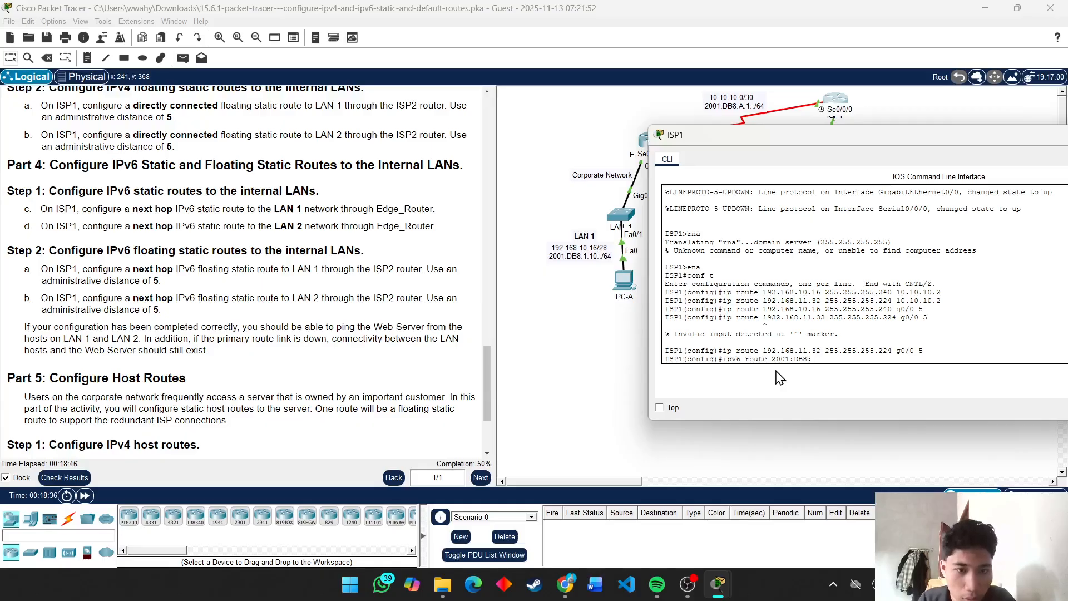
{"action": "type", "text": ":1:1"}
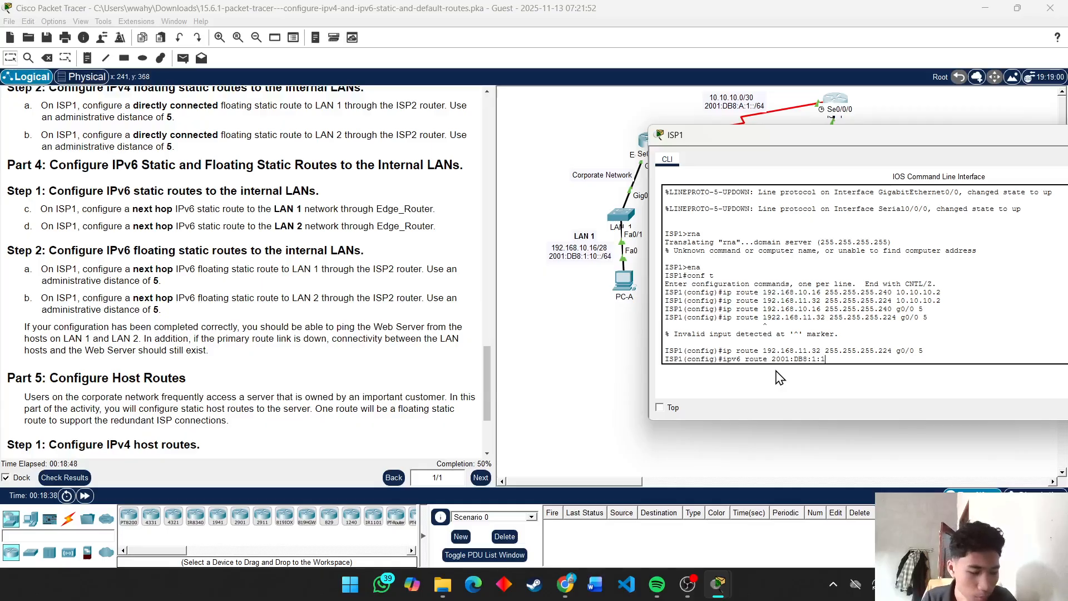
{"action": "type", "text": "0:"}
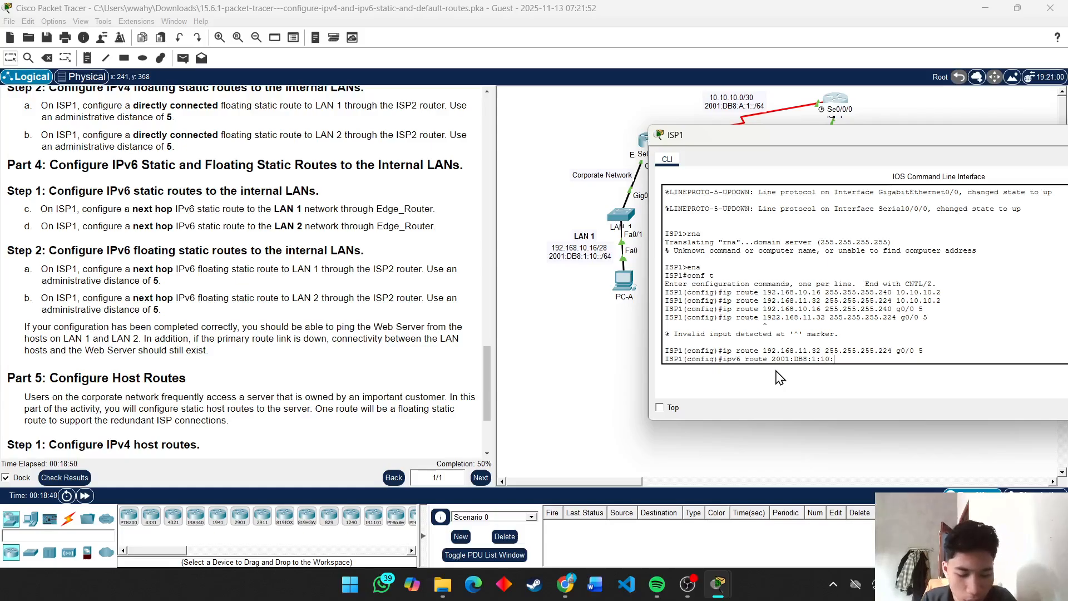
{"action": "type", "text": ":"}
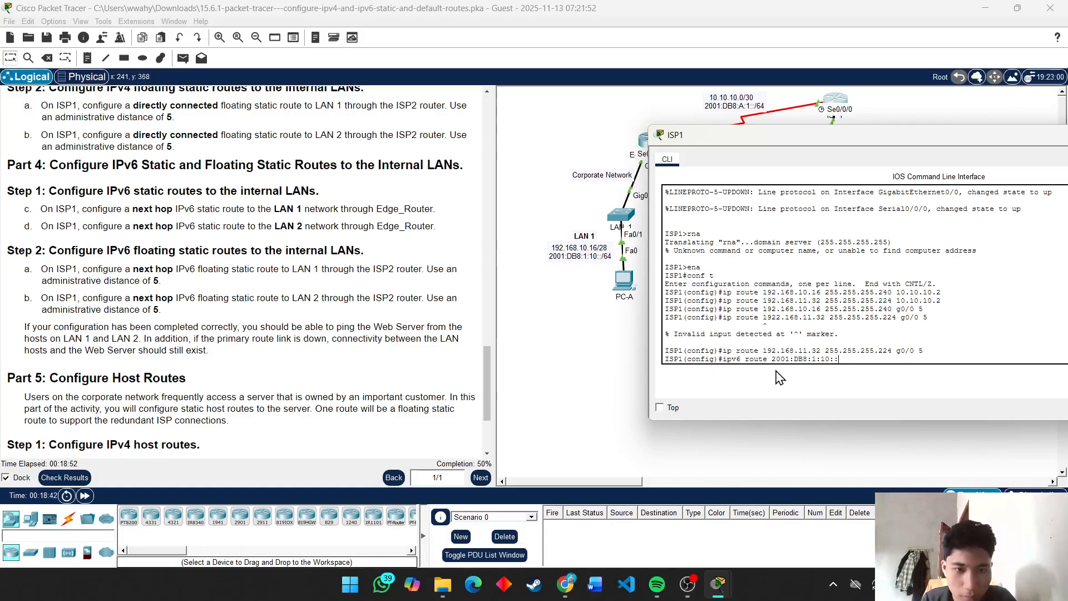
{"action": "type", "text": "/"}
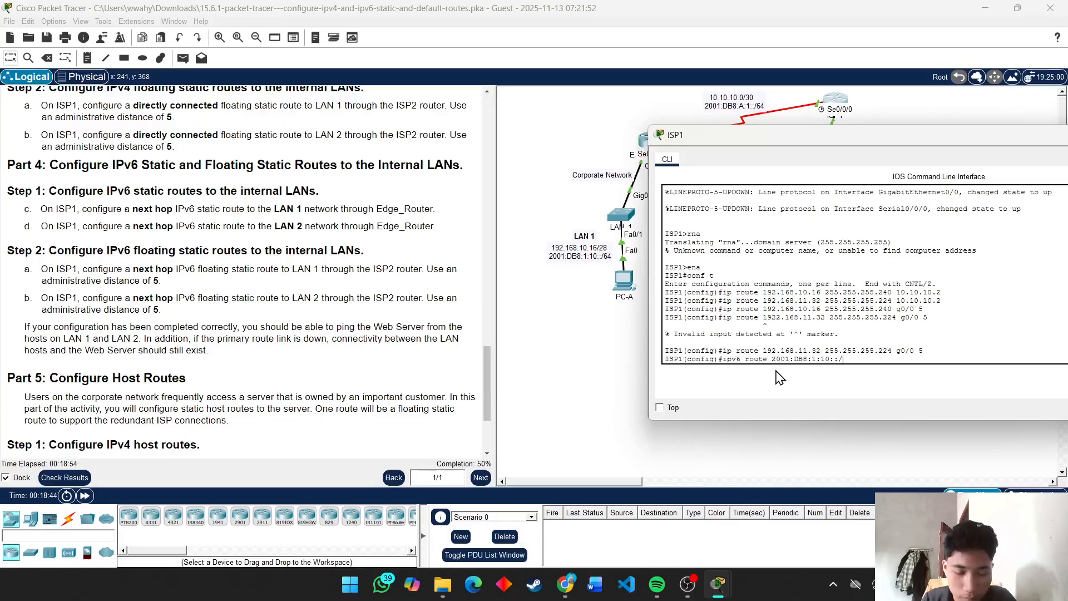
{"action": "type", "text": "64"}
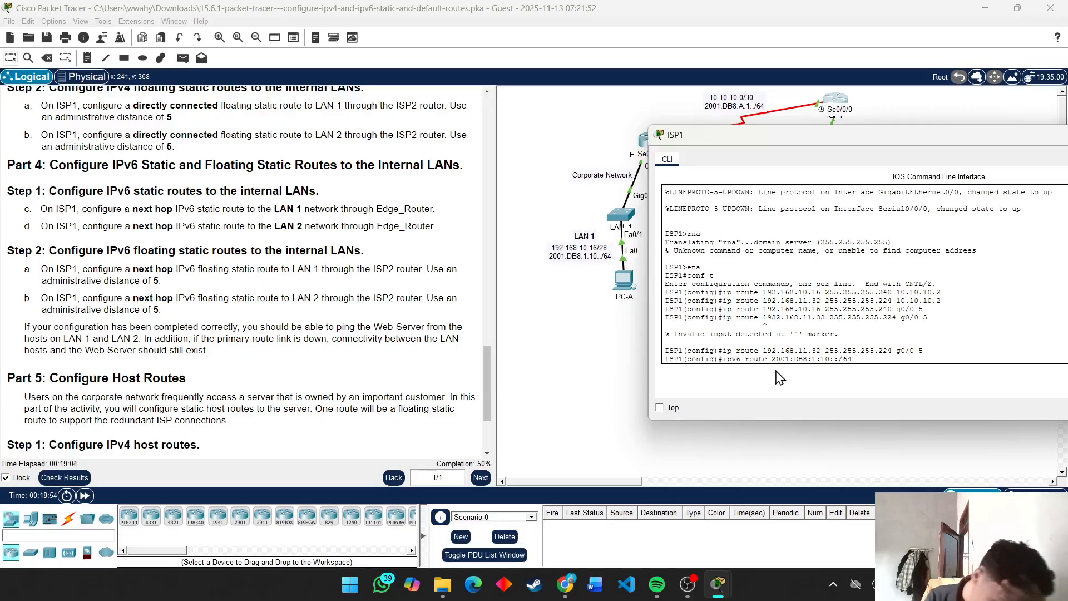
{"action": "type", "text": "2"}
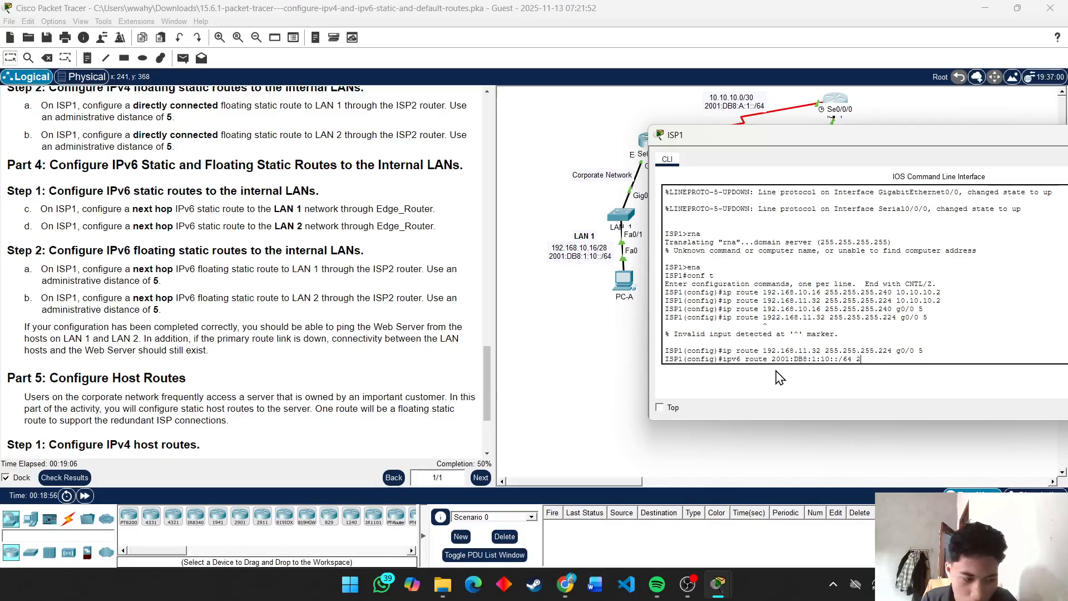
{"action": "type", "text": "001"}
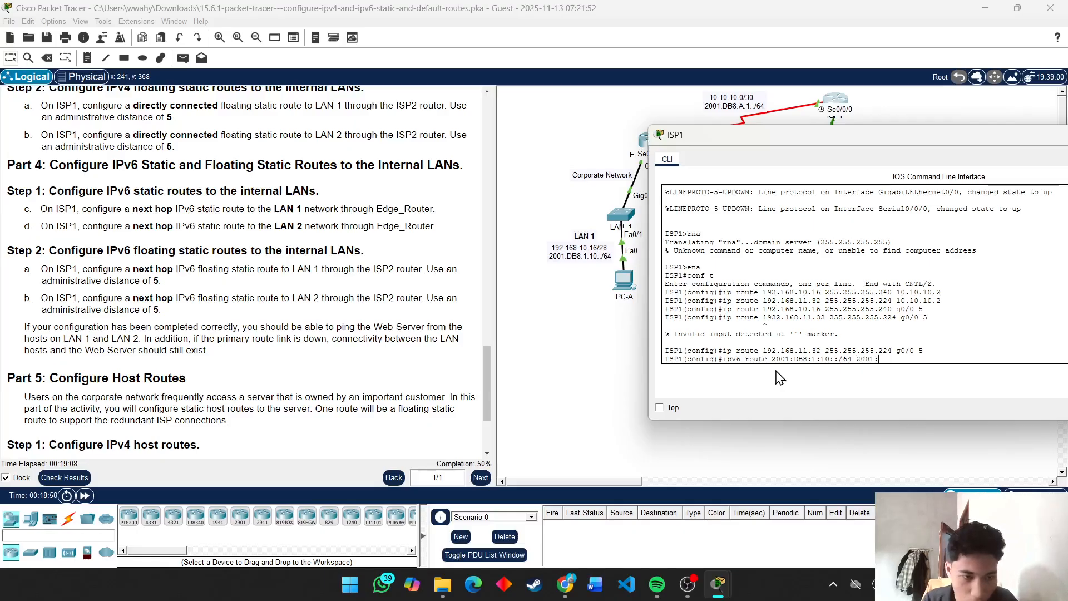
{"action": "type", "text": ":D"}
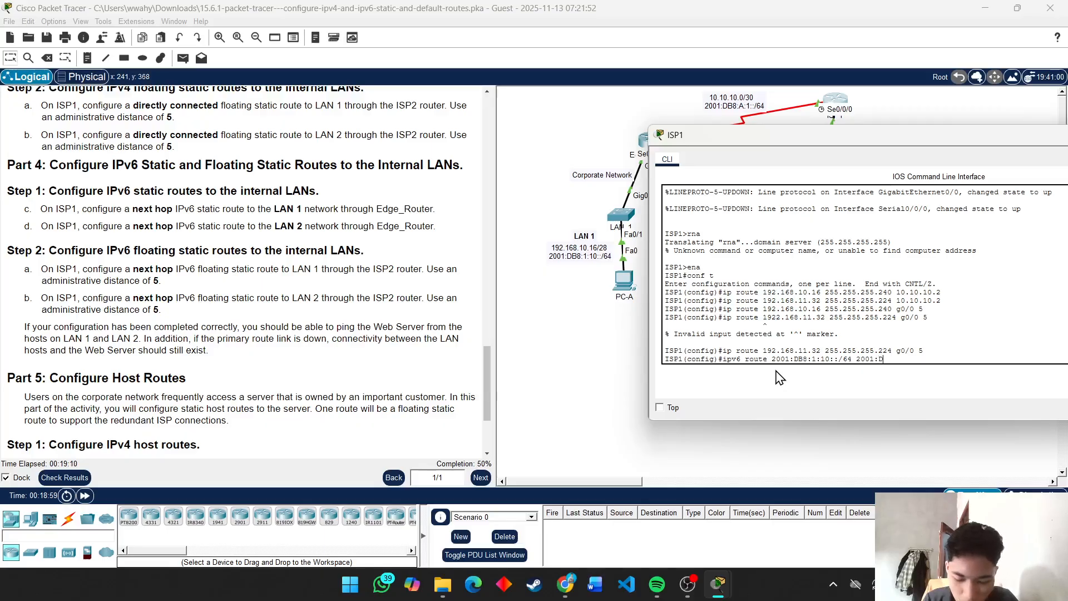
{"action": "type", "text": "B8:A"}
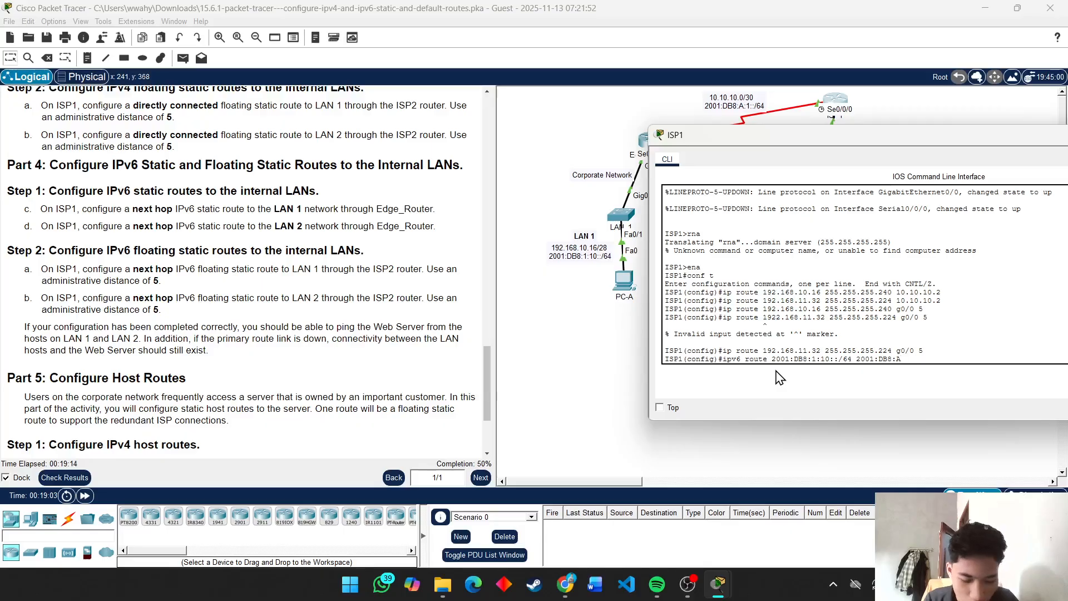
{"action": "type", "text": ":1"}
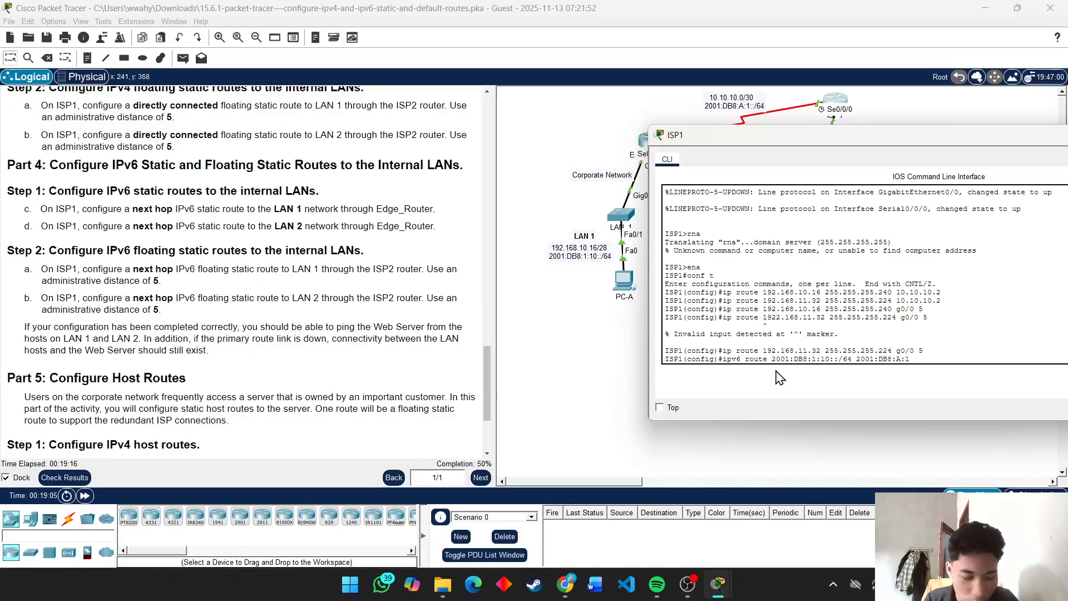
{"action": "type", "text": "::2"}
{"action": "key", "text": "Return"}
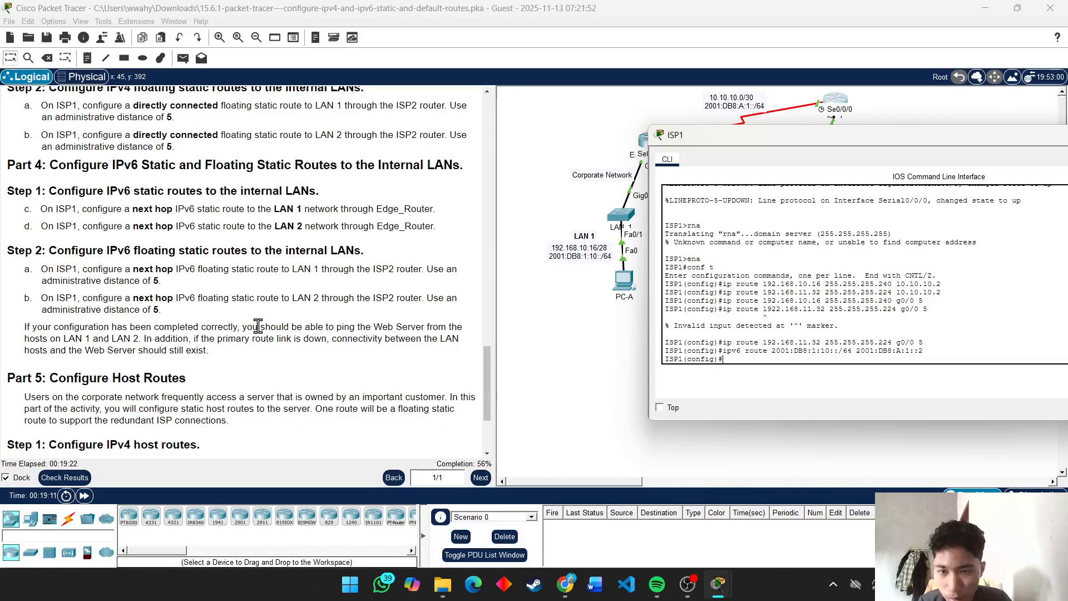
Configure ISP1's next-hop IPv6 static route to LAN 2 as ipv6 route 2001:DB8:1:11::/64 2001:DB8:A:1::2
{"action": "scroll", "coordinate": [263, 313], "scroll_direction": "down", "scroll_amount": 2}
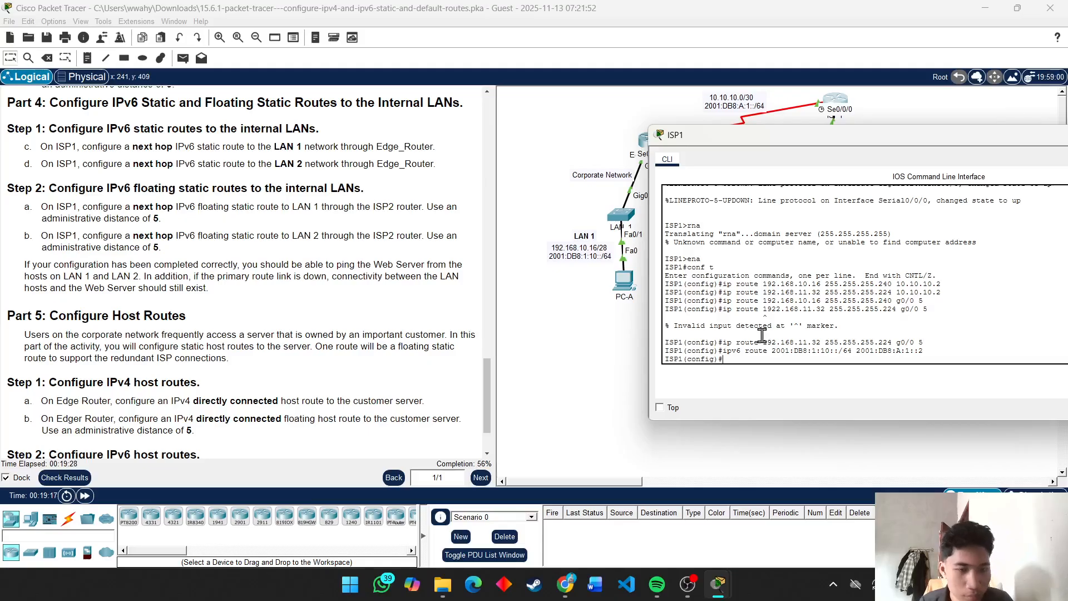
{"action": "left_click_drag", "start_coordinate": [755, 149], "coordinate": [898, 134]}
{"action": "key", "text": "Up"}
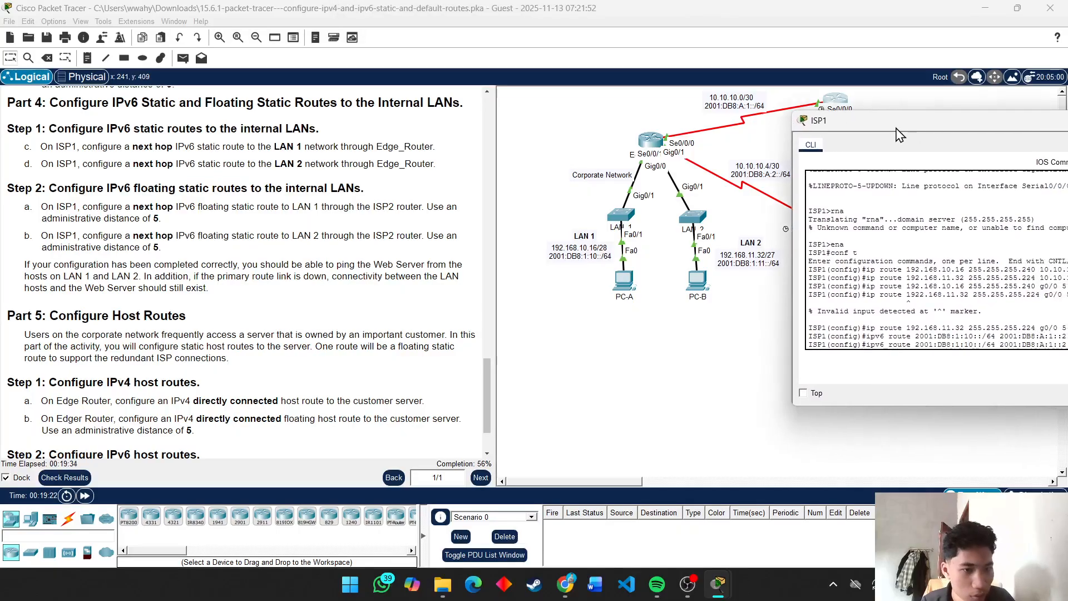
{"action": "key", "text": "BackSpace"}
{"action": "type", "text": "1"}
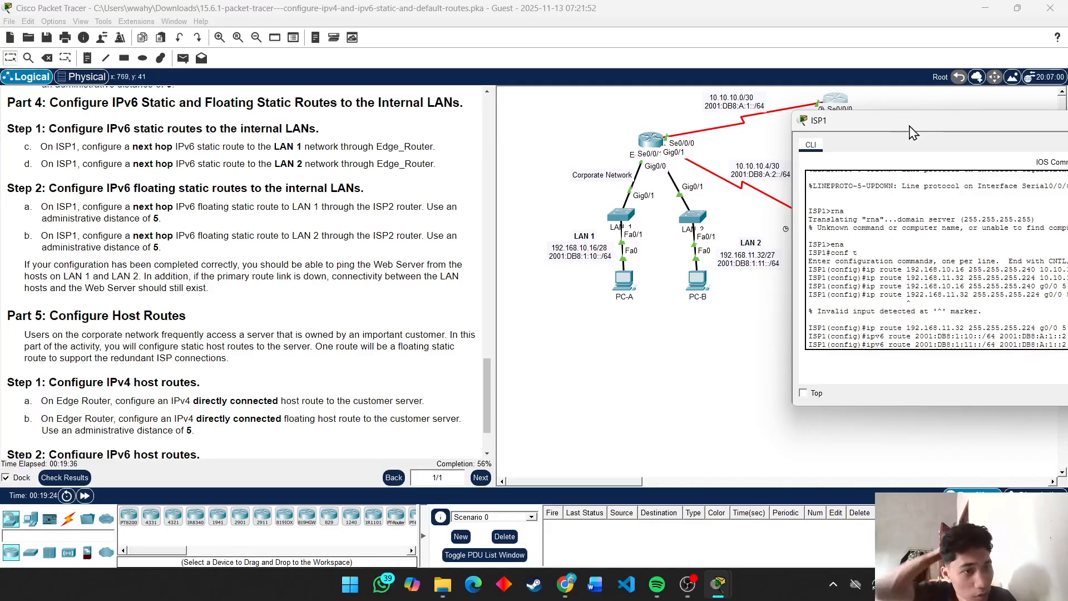
{"action": "left_click_drag", "start_coordinate": [921, 119], "coordinate": [758, 147]}
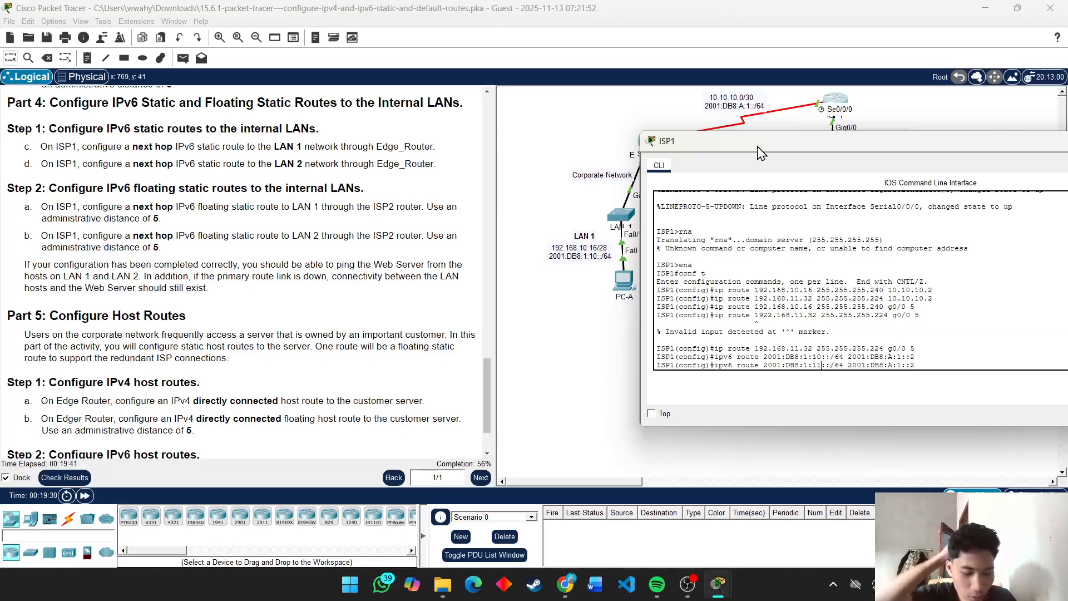
{"action": "key", "text": "Return"}
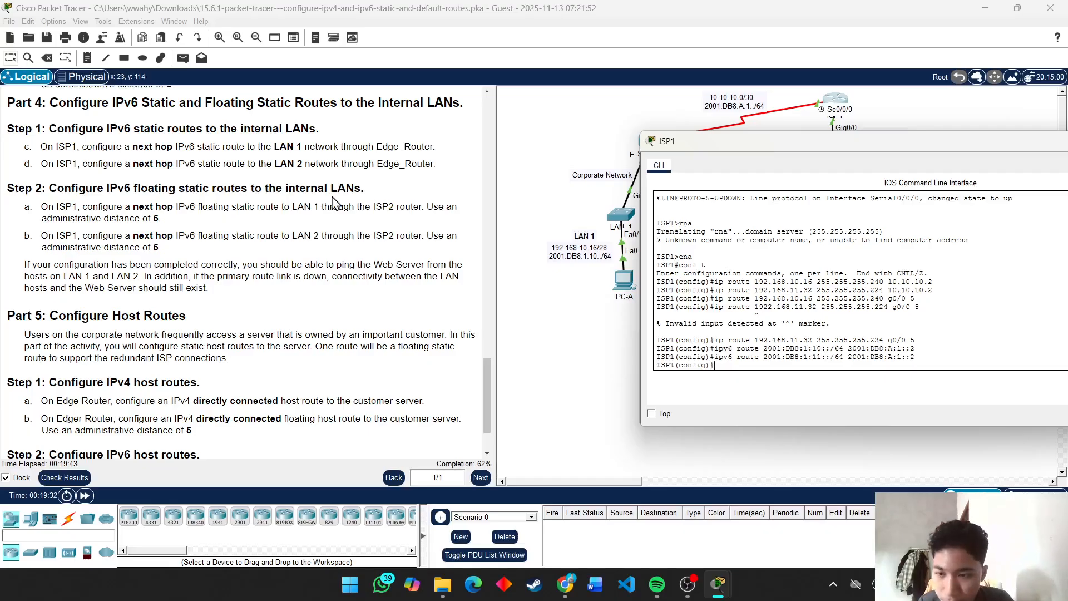
{"action": "scroll", "coordinate": [335, 203], "scroll_direction": "down", "scroll_amount": 3}
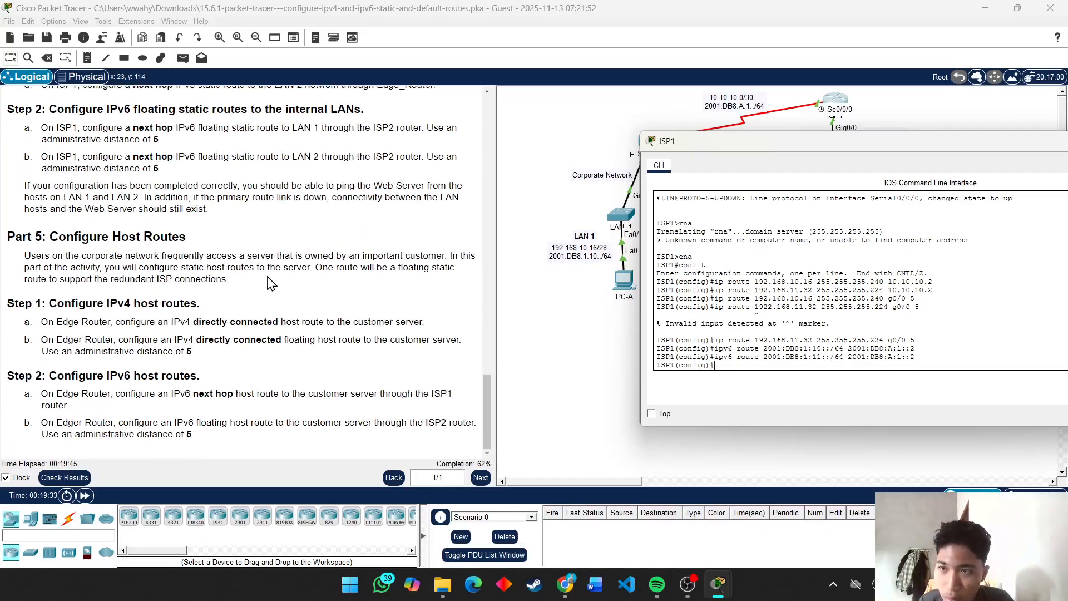
{"action": "scroll", "coordinate": [271, 283], "scroll_direction": "up", "scroll_amount": 2}
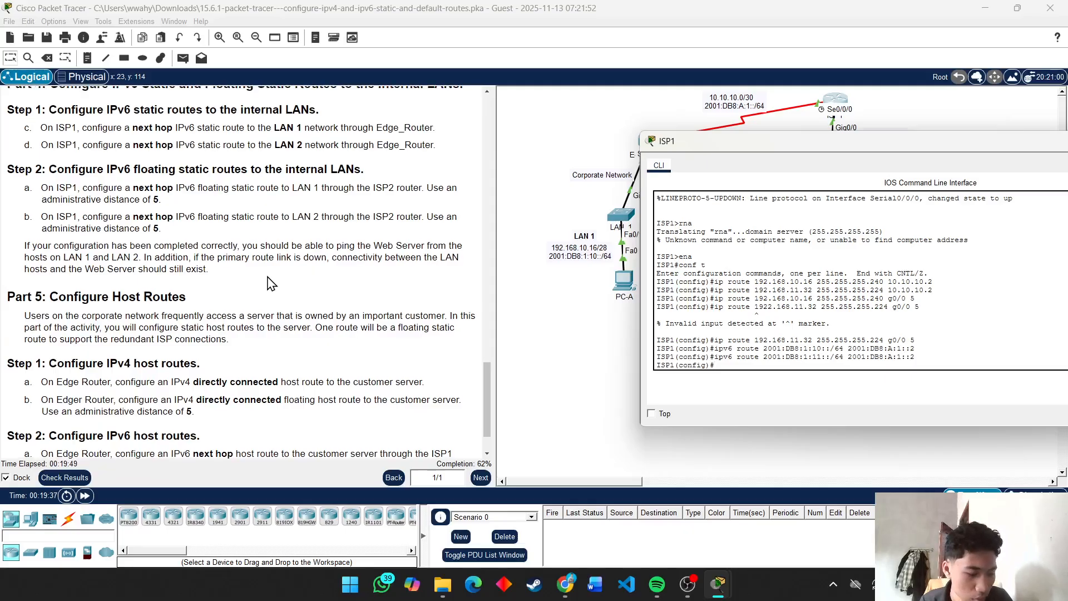
{"action": "scroll", "coordinate": [261, 259], "scroll_direction": "up", "scroll_amount": 1}
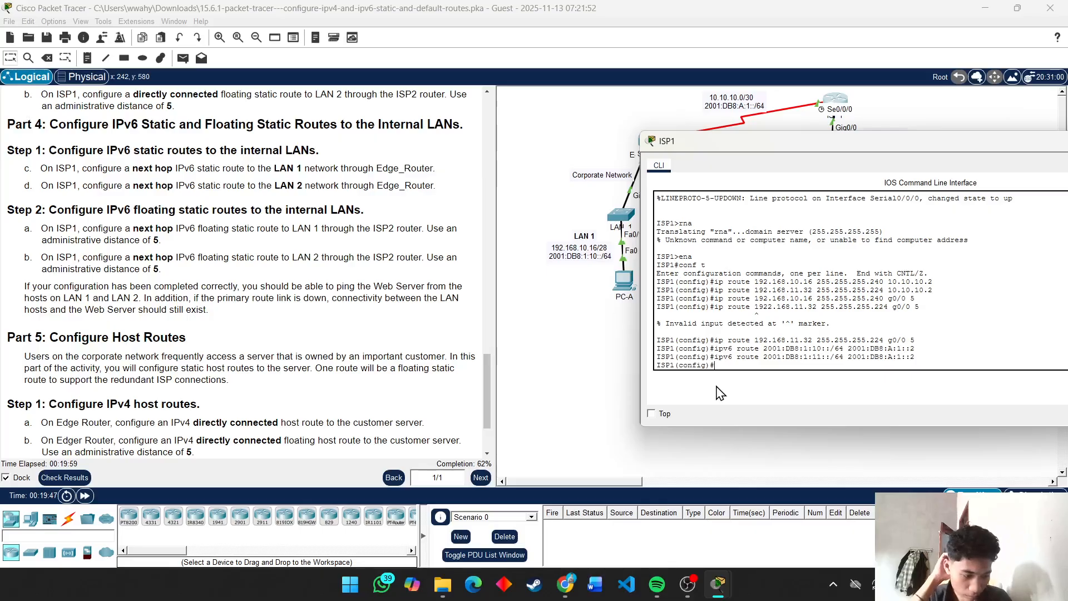
{"action": "type", "text": "PV6"}
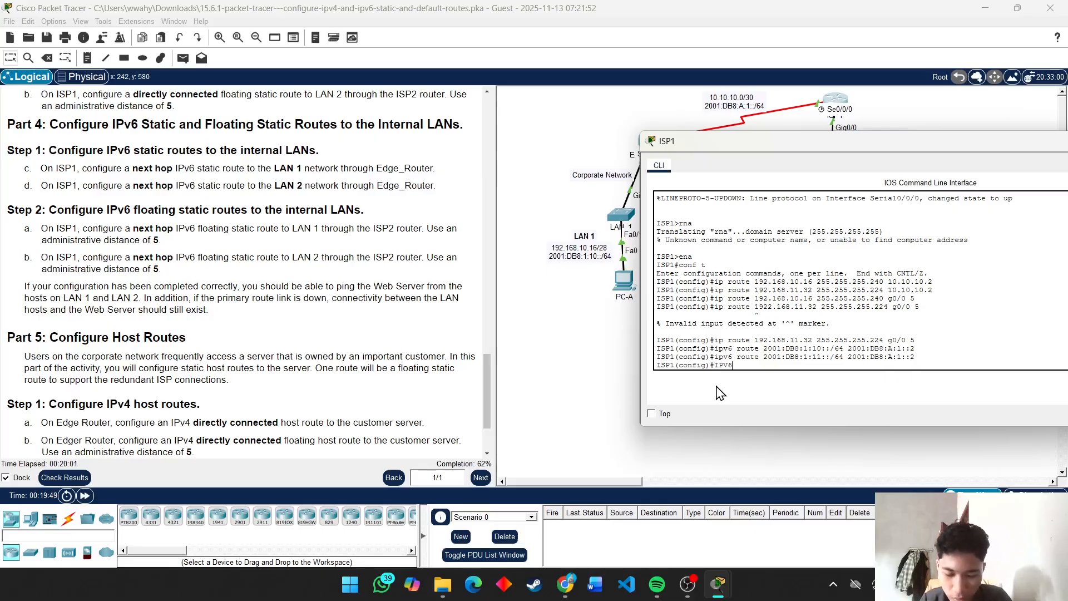
{"action": "type", "text": " ROUTE"}
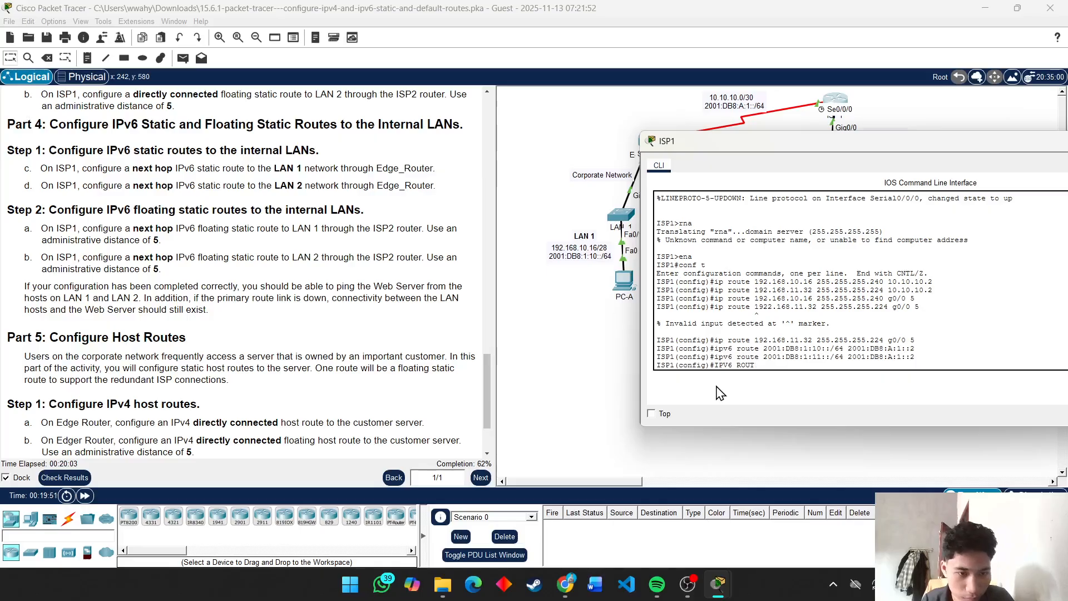
{"action": "key", "text": "BackSpace"}
{"action": "key", "text": "BackSpace"}
{"action": "key", "text": "BackSpace"}
{"action": "key", "text": "BackSpace"}
{"action": "key", "text": "BackSpace"}
{"action": "key", "text": "BackSpace"}
{"action": "key", "text": "BackSpace"}
{"action": "key", "text": "BackSpace"}
{"action": "key", "text": "BackSpace"}
Configure ISP1's next-hop IPv6 floating static route to LAN 1 as ipv6 route 2001:DB8:1:10::/64 2001:DB8:F:F::2 5
{"action": "type", "text": "ipv"}
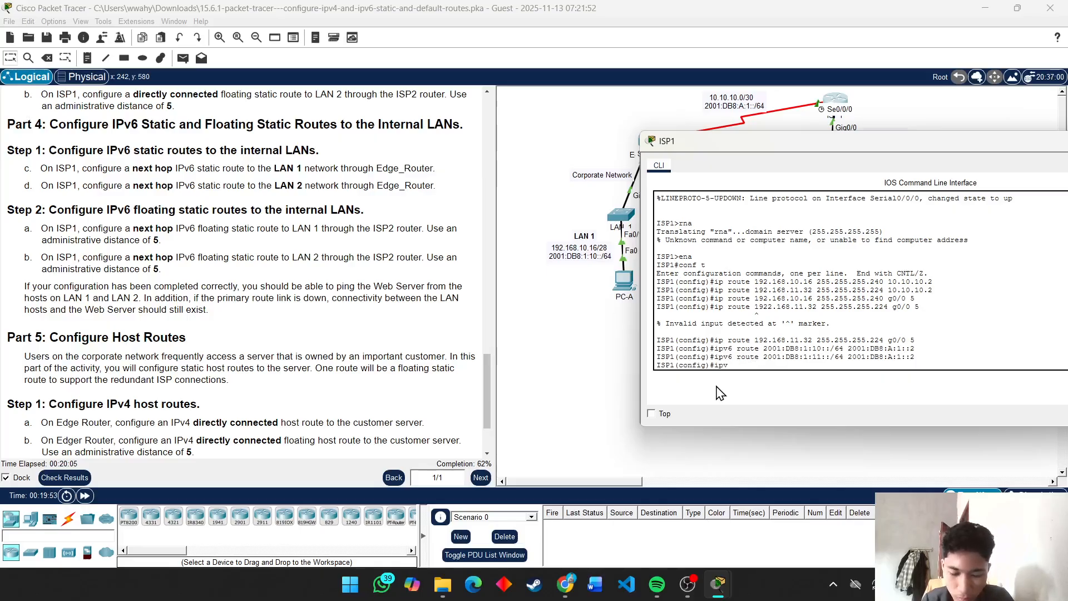
{"action": "type", "text": "6 route"}
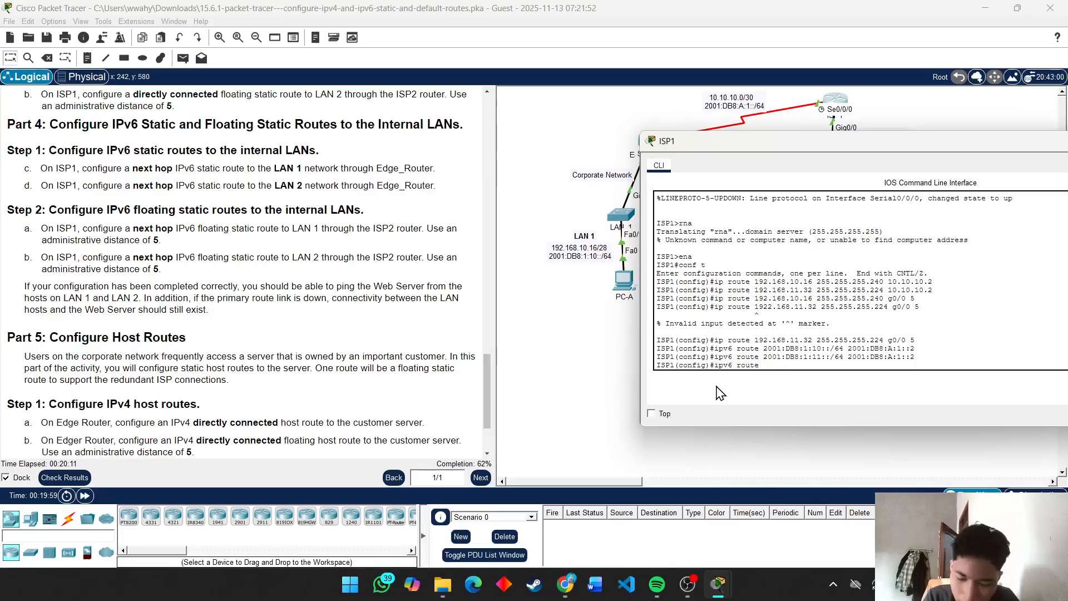
{"action": "type", "text": "2001:"}
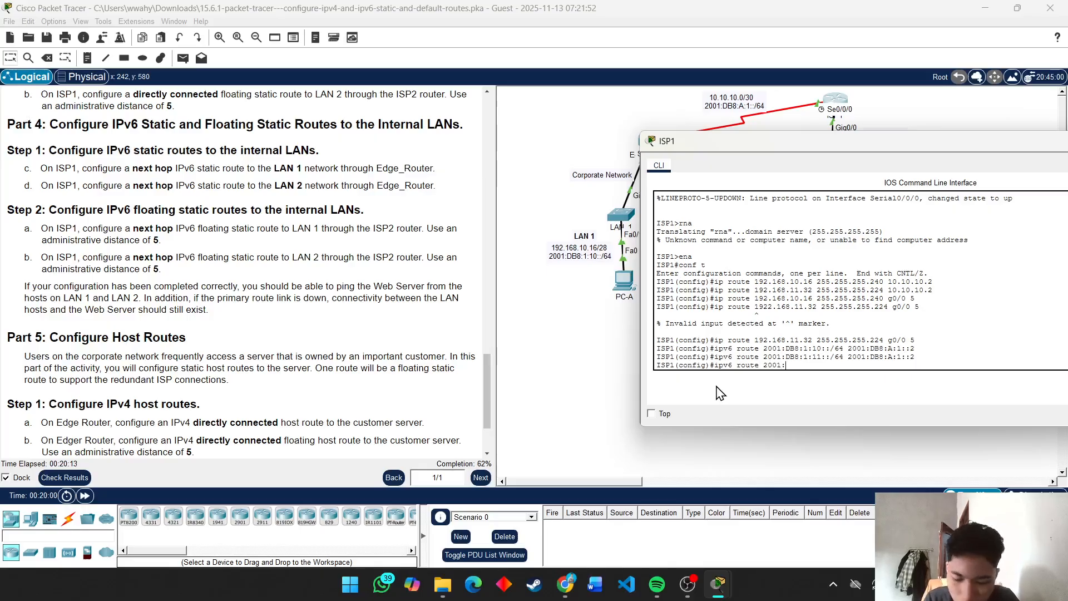
{"action": "type", "text": "DB9"}
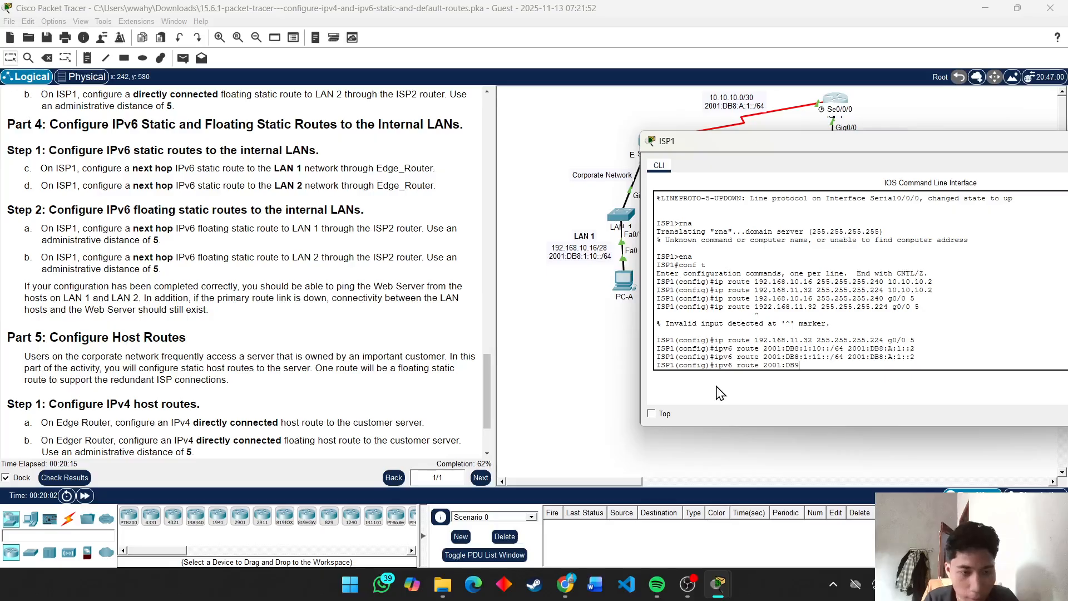
{"action": "key", "text": "BackSpace"}
{"action": "type", "text": "8:"}
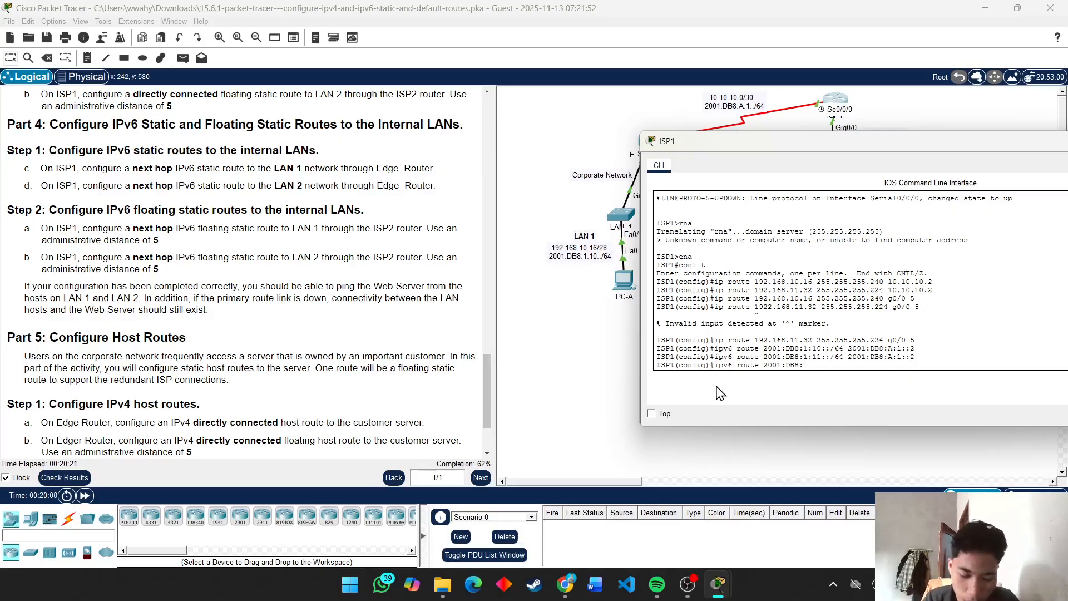
{"action": "type", "text": "1:1"}
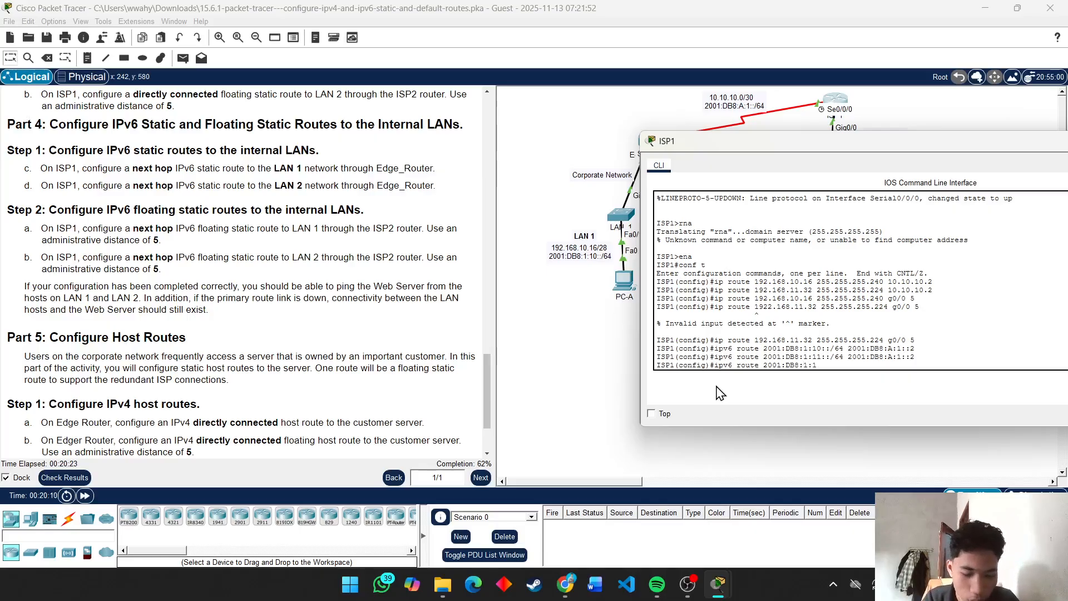
{"action": "type", "text": "0"}
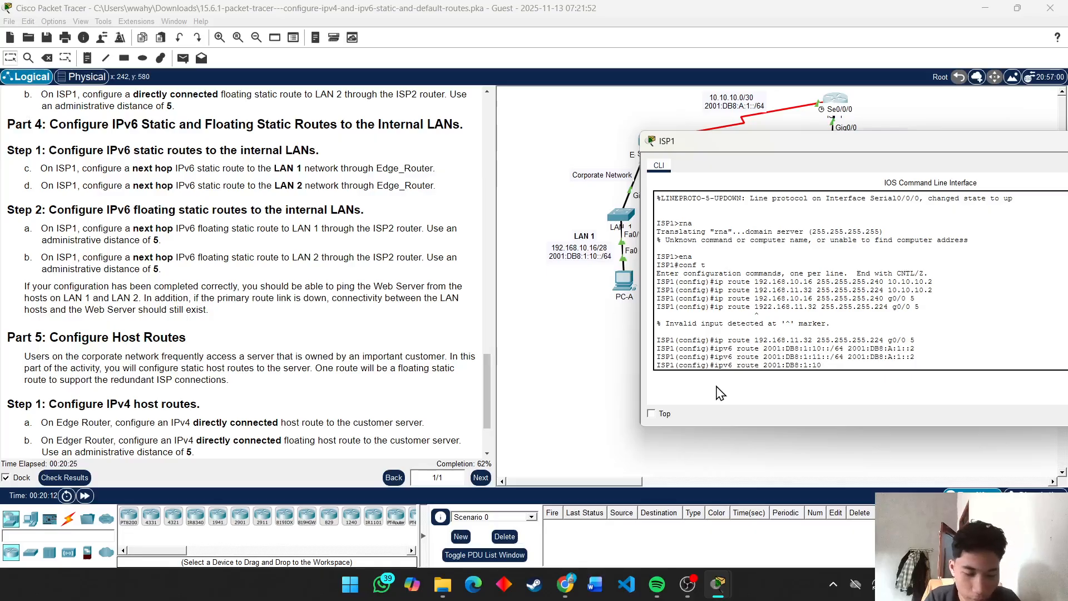
{"action": "type", "text": "::"}
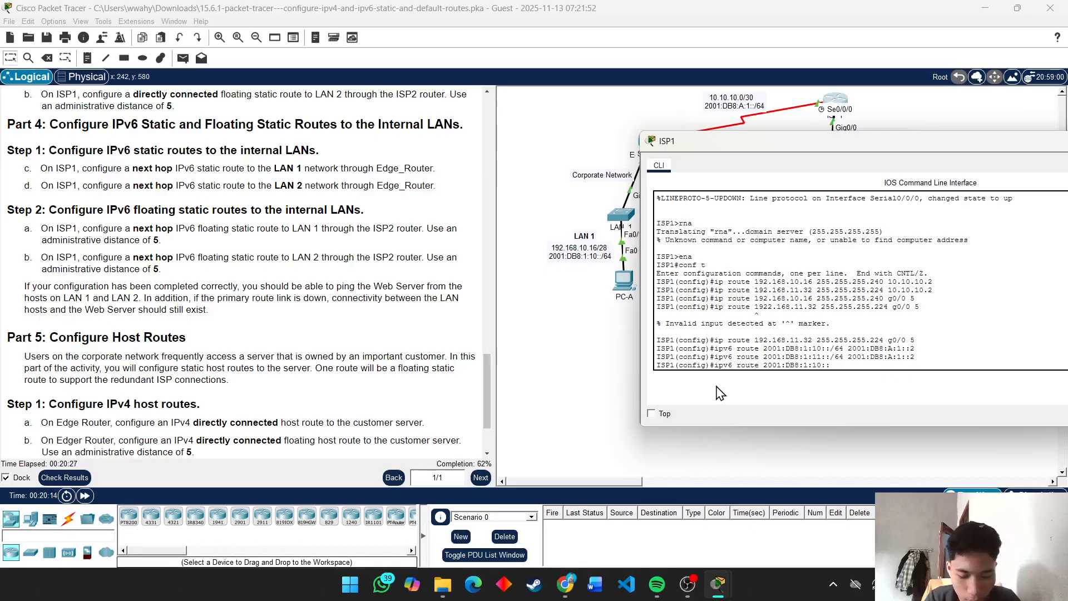
{"action": "type", "text": "/64"}
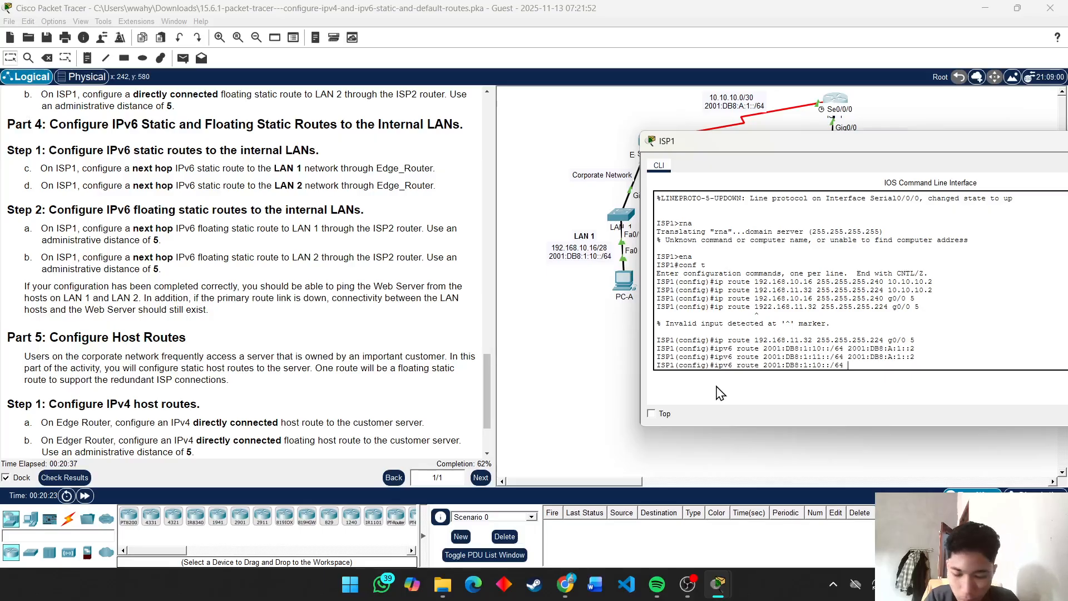
{"action": "type", "text": "2001"}
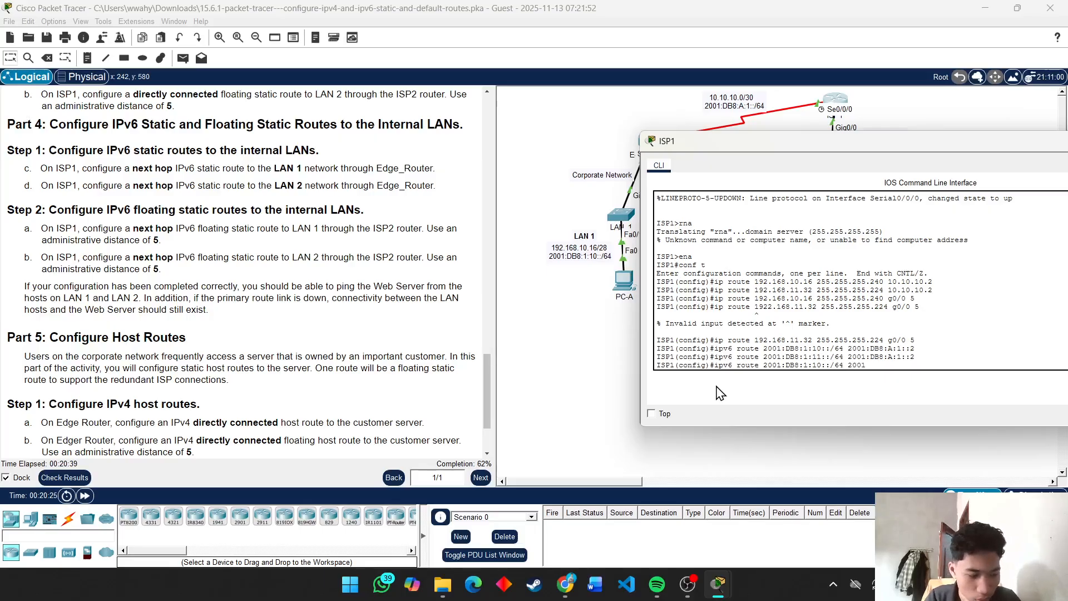
{"action": "type", "text": ":DB"}
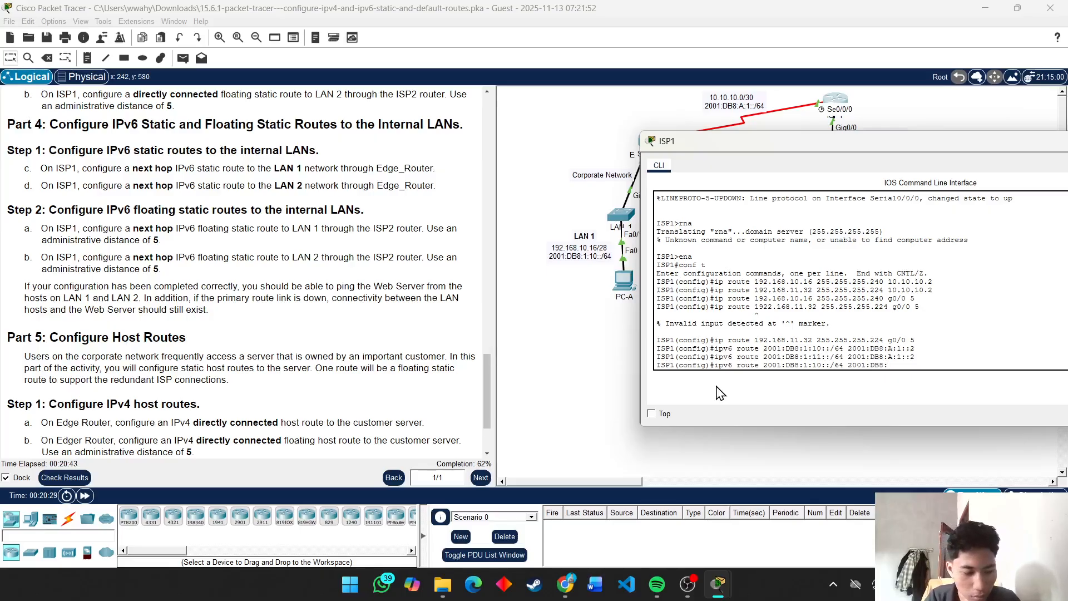
{"action": "type", "text": "8:"}
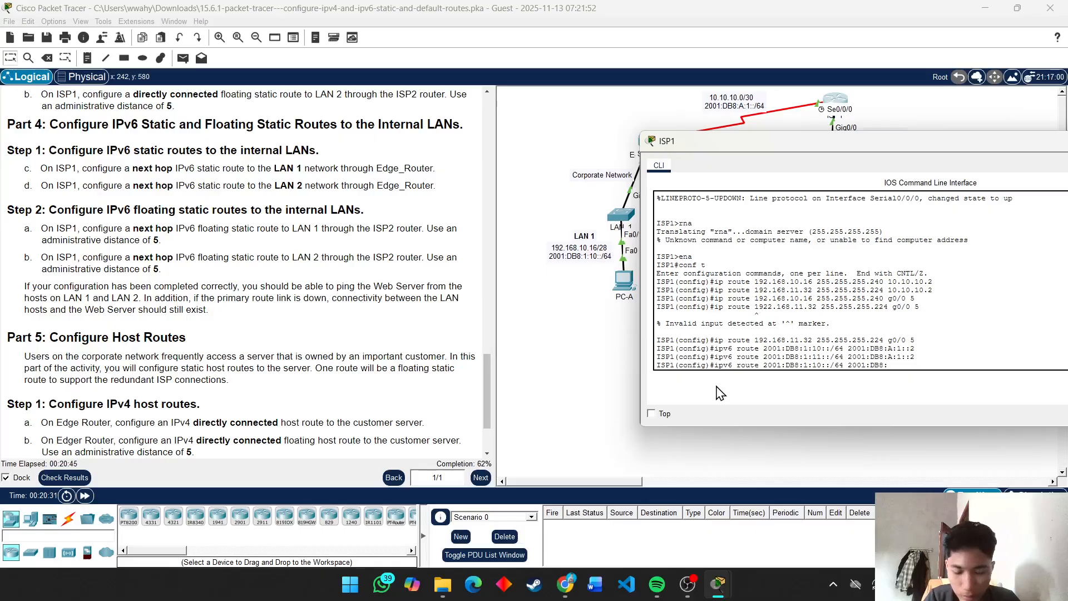
{"action": "type", "text": "F:F::2"}
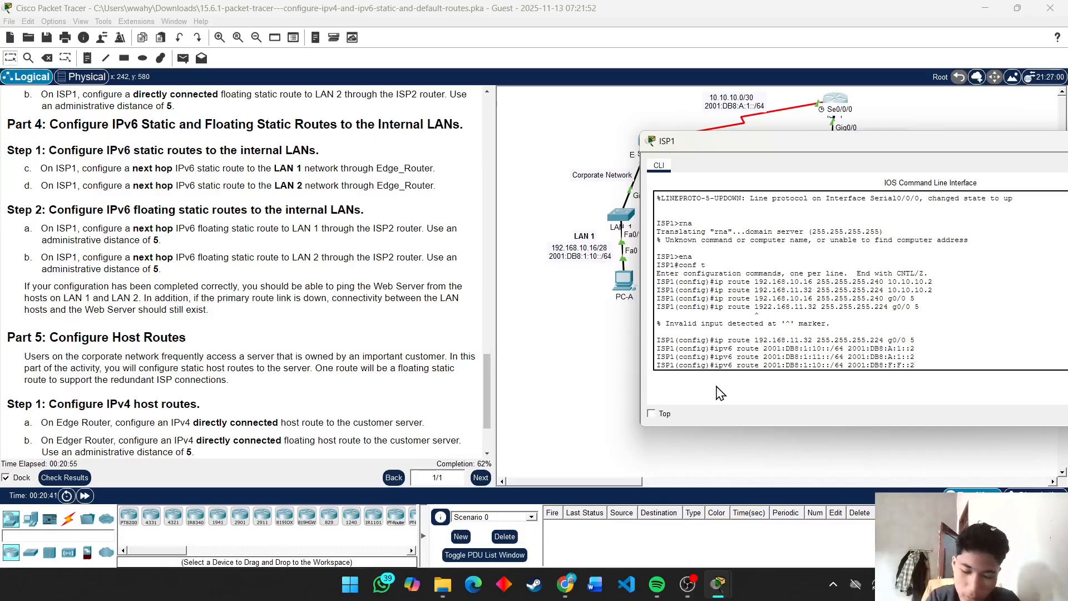
{"action": "key", "text": "Return"}
Reuse the previous command to configure ISP1's floating static route to LAN 2 as ipv6 route 2001:DB8:1:11::/64 2001:DB8:F:F::2 5
{"action": "key", "text": "Up"}
{"action": "key", "text": "Left"}
{"action": "key", "text": "Left"}
{"action": "key", "text": "Left"}
{"action": "key", "text": "Left"}
{"action": "key", "text": "Left"}
{"action": "key", "text": "Left"}
{"action": "key", "text": "Left"}
{"action": "key", "text": "Left"}
{"action": "key", "text": "Left"}
{"action": "key", "text": "Left"}
{"action": "key", "text": "Left"}
{"action": "key", "text": "Left"}
{"action": "key", "text": "Left"}
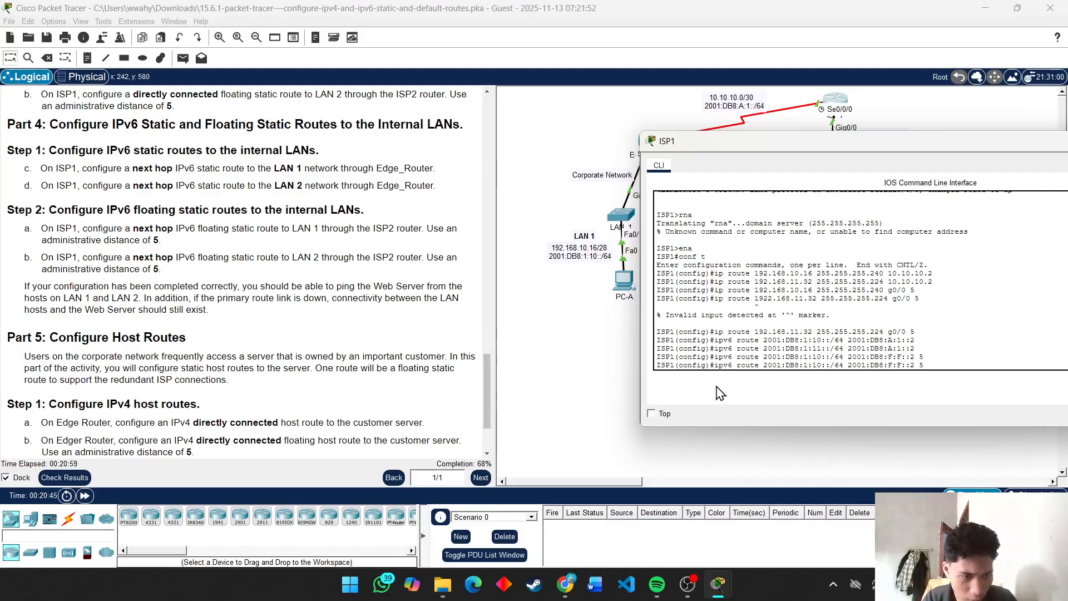
{"action": "key", "text": "BackSpace"}
{"action": "type", "text": "1"}
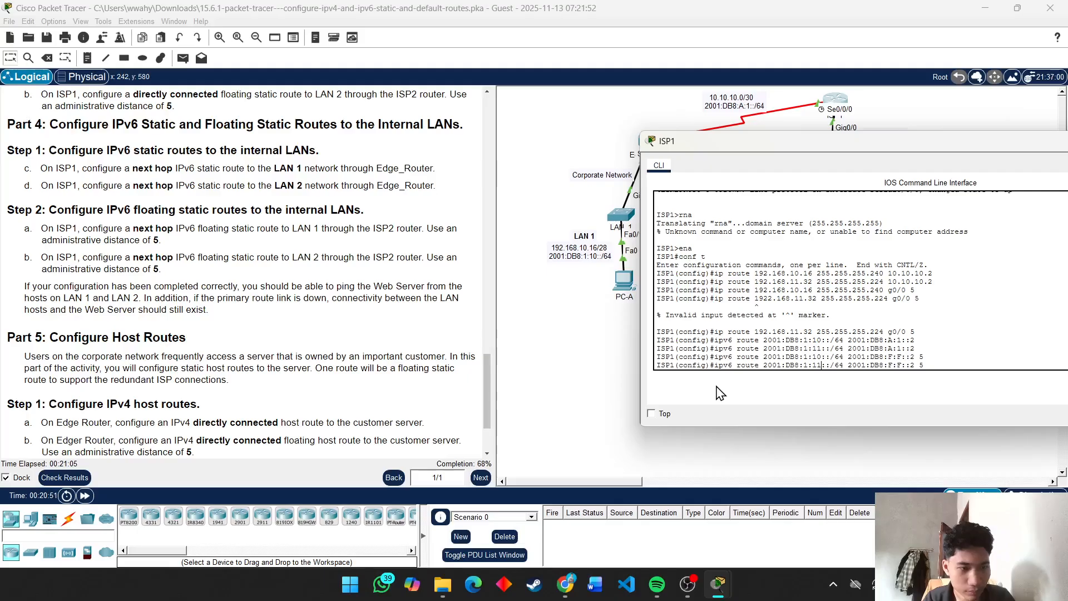
{"action": "key", "text": "Return"}
Begin an ip route command on Edge_Router for the Part 5 host route and look up the Customer Server's address in the addressing table
{"action": "scroll", "coordinate": [386, 381], "scroll_direction": "down", "scroll_amount": 3}
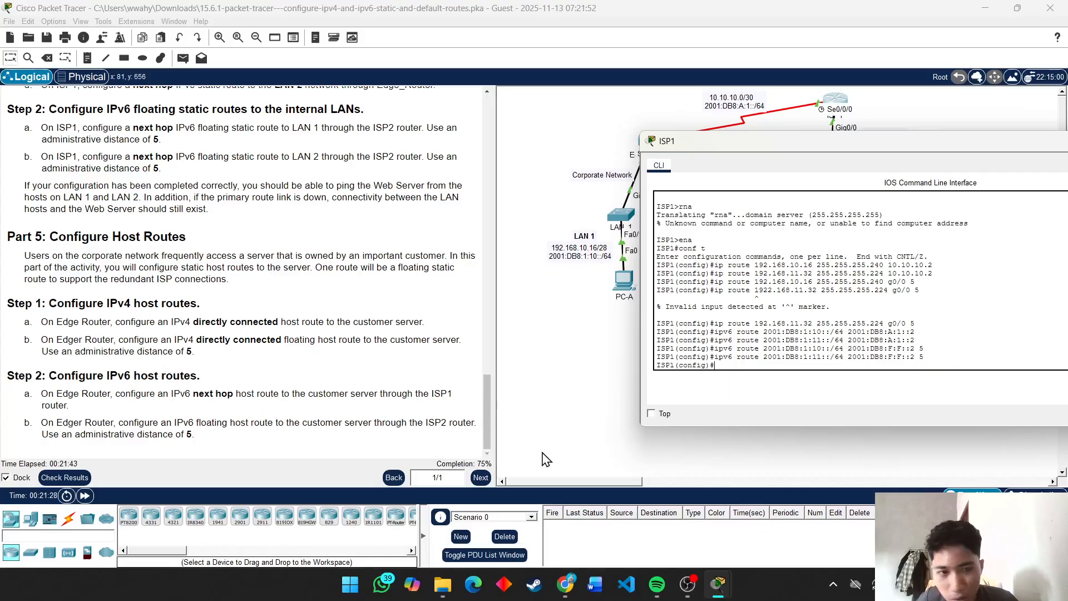
{"action": "left_click", "coordinate": [707, 120]}
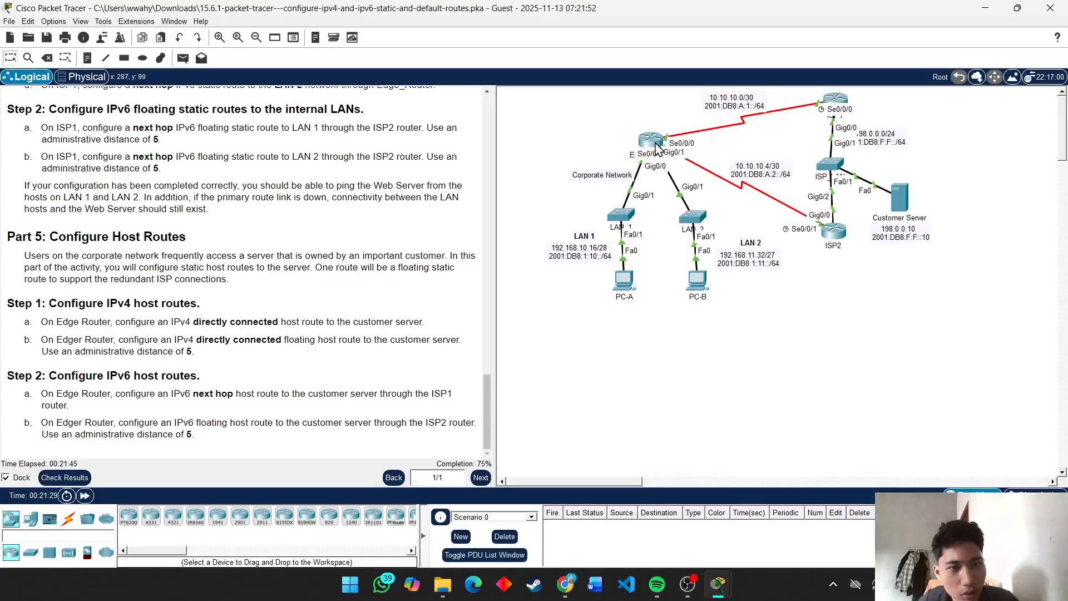
{"action": "left_click", "coordinate": [648, 146]}
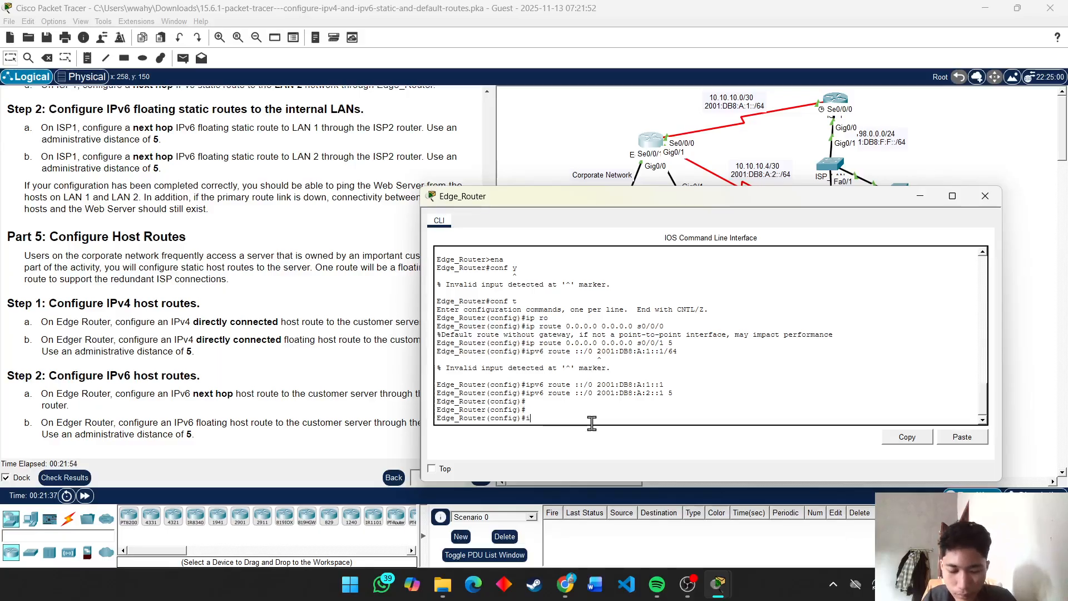
{"action": "type", "text": "p route"}
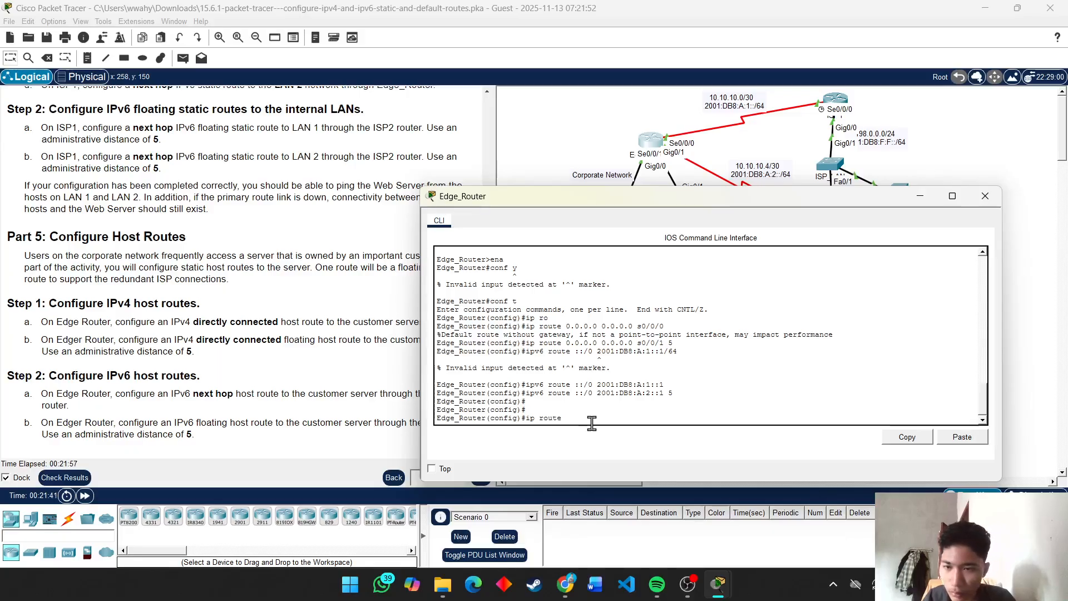
{"action": "scroll", "coordinate": [146, 225], "scroll_direction": "up", "scroll_amount": 15}
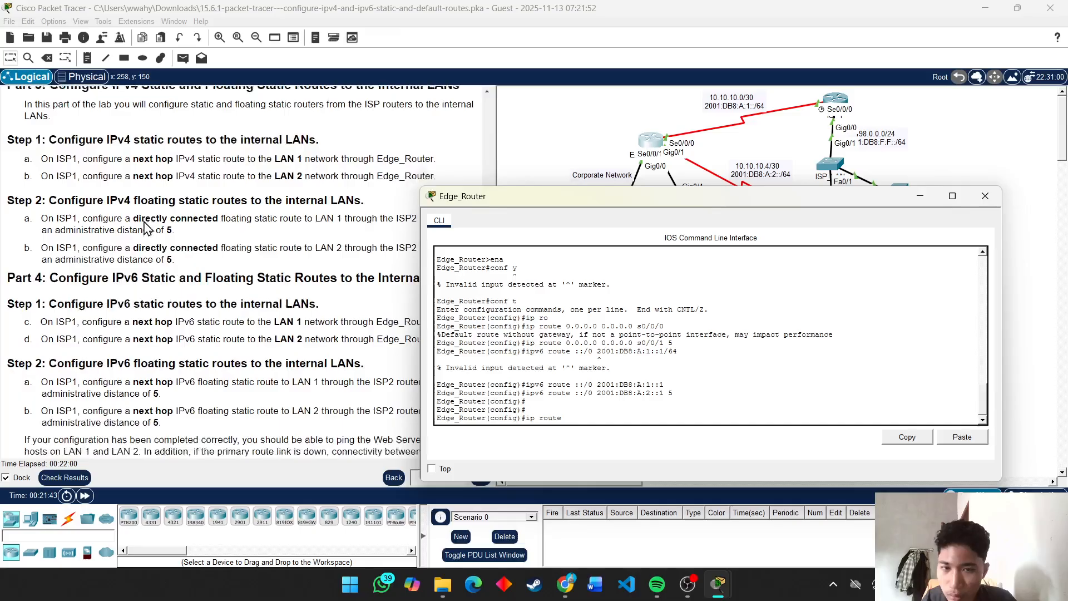
{"action": "scroll", "coordinate": [145, 226], "scroll_direction": "up", "scroll_amount": 12}
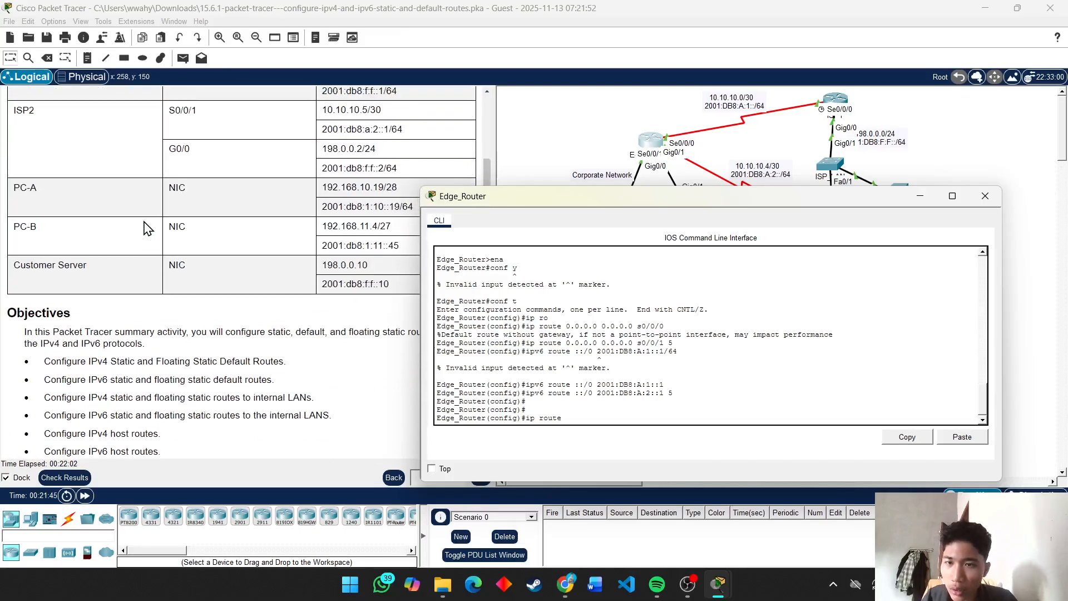
{"action": "scroll", "coordinate": [146, 226], "scroll_direction": "up", "scroll_amount": 2}
{"action": "scroll", "coordinate": [146, 226], "scroll_direction": "down", "scroll_amount": 1}
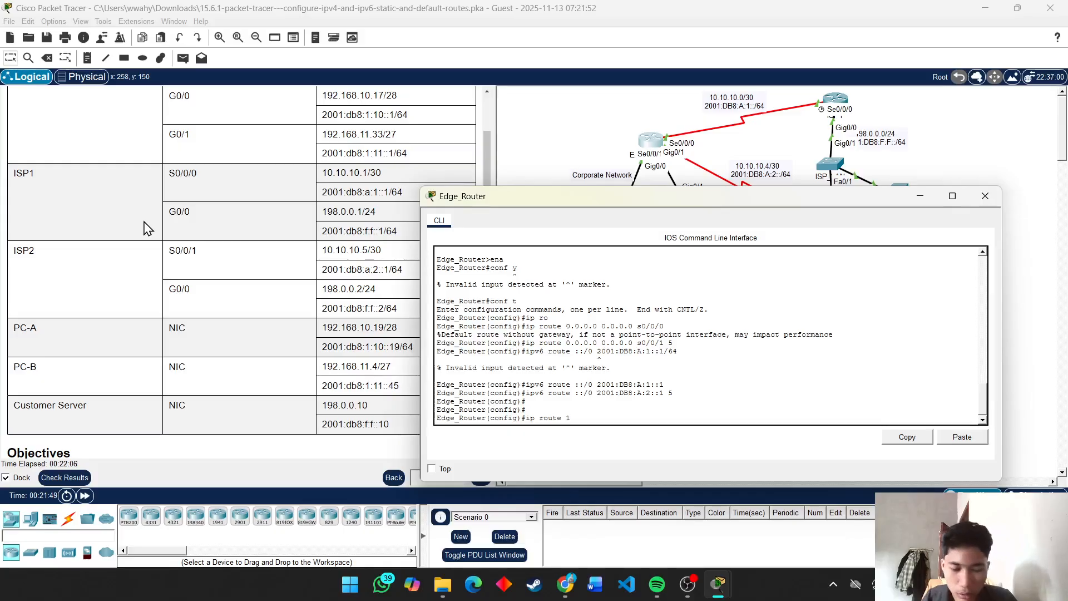
Configure Edge_Router's directly connected IPv4 host route as ip route 192.0.0.10 255.255.255.255 s0/0/0
{"action": "type", "text": "192.1"}
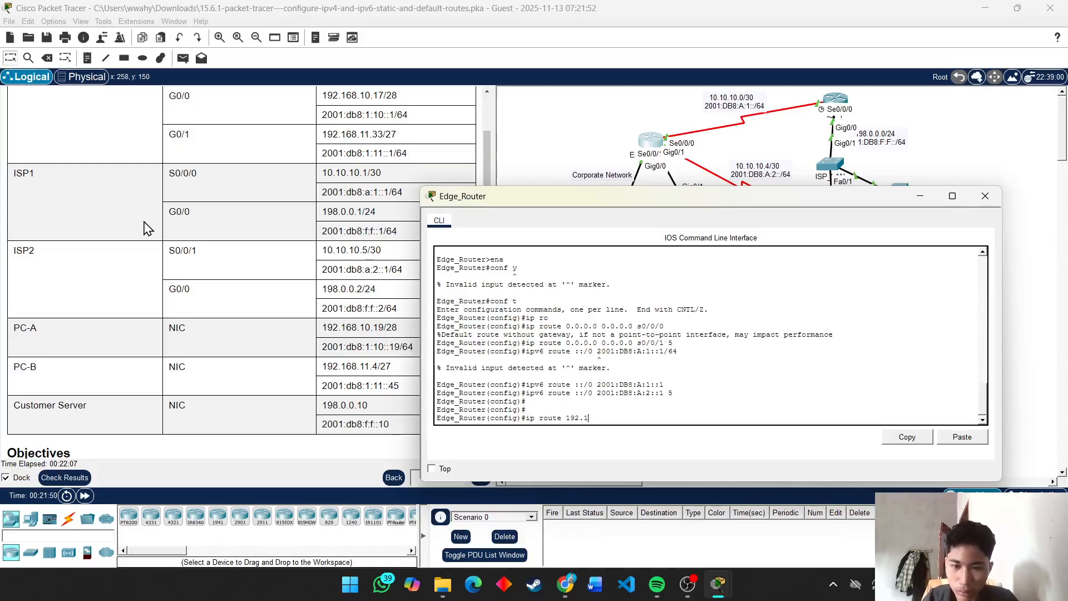
{"action": "key", "text": "BackSpace"}
{"action": "type", "text": "0"}
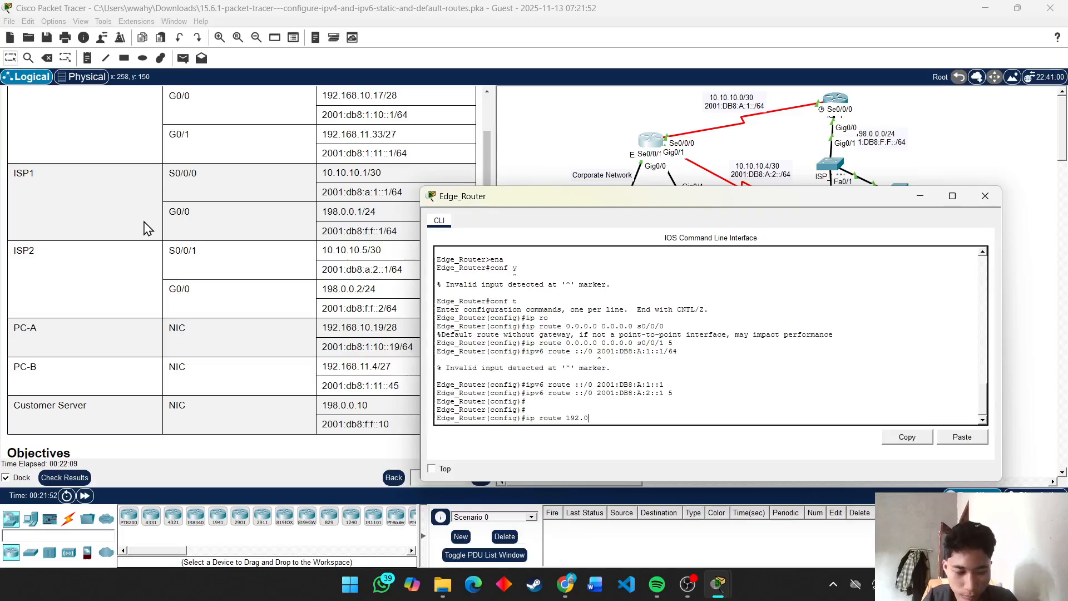
{"action": "type", "text": ".0."}
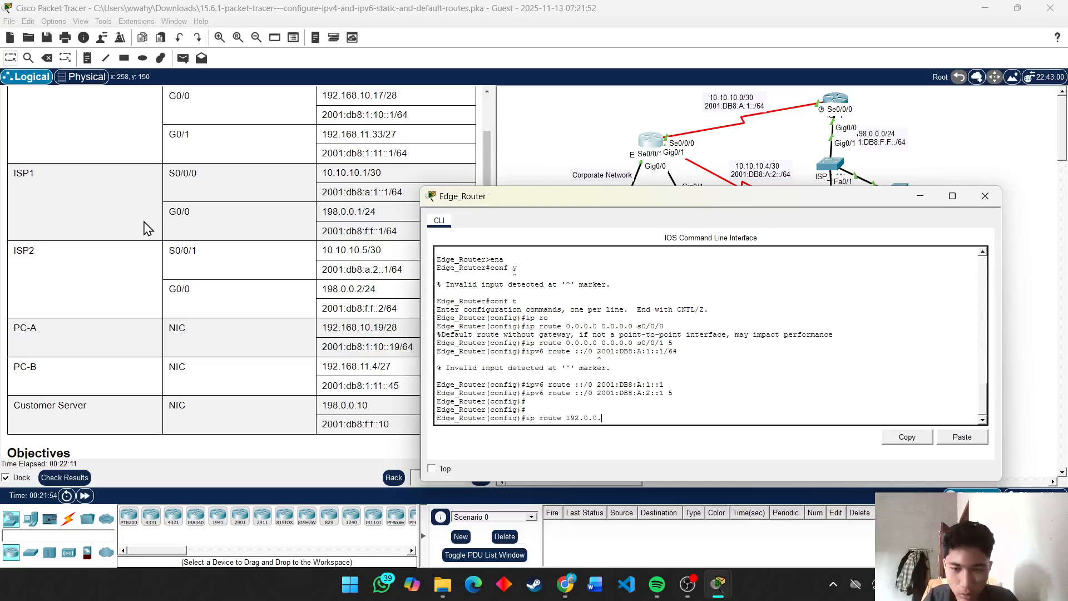
{"action": "type", "text": "10"}
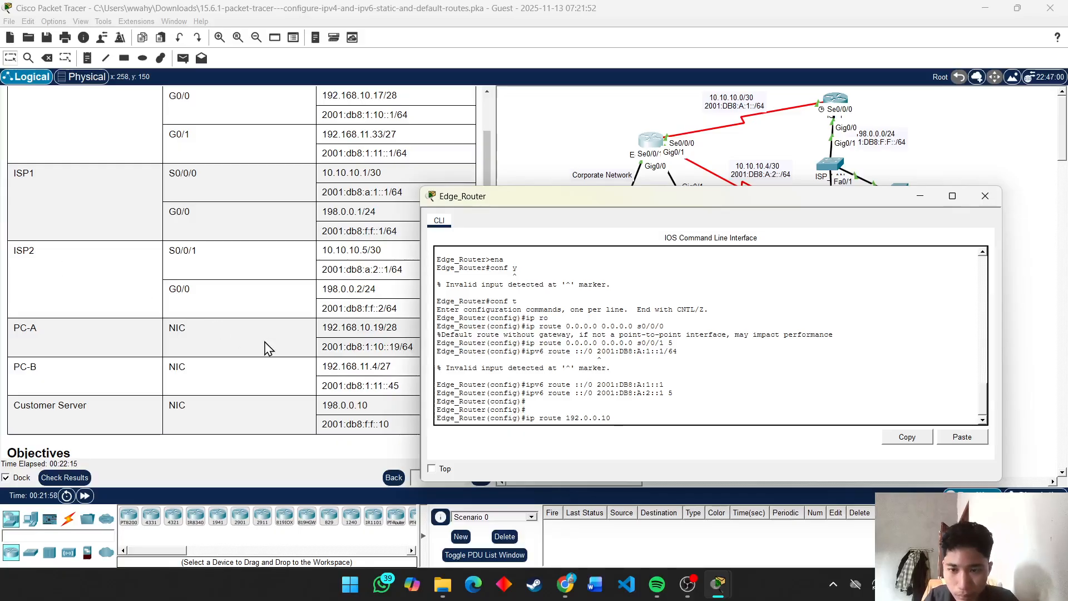
{"action": "scroll", "coordinate": [269, 349], "scroll_direction": "down", "scroll_amount": 3}
{"action": "scroll", "coordinate": [269, 349], "scroll_direction": "up", "scroll_amount": 2}
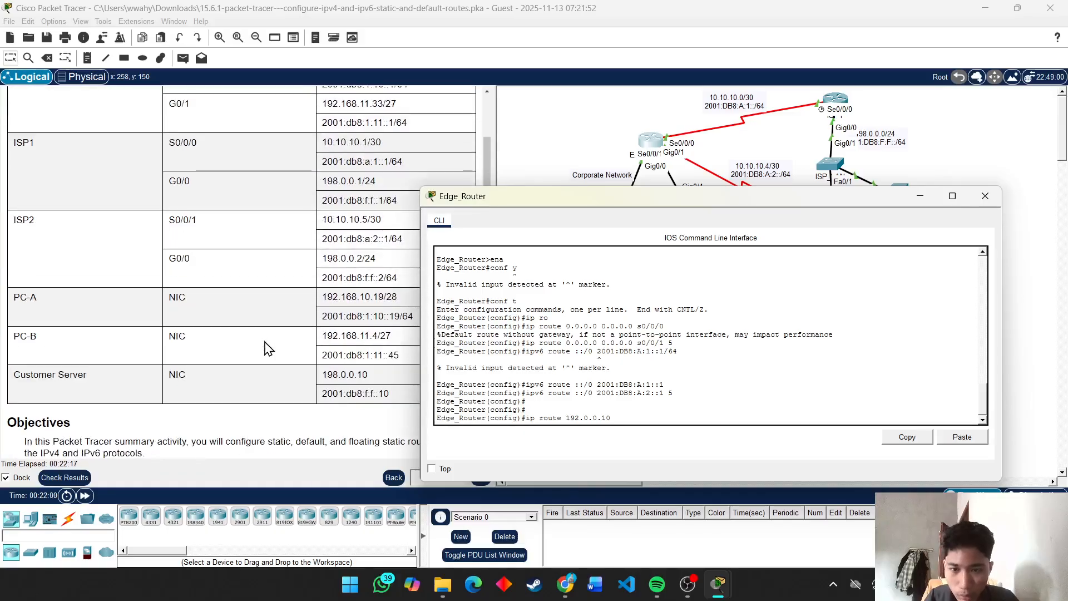
{"action": "type", "text": "255.255.255"}
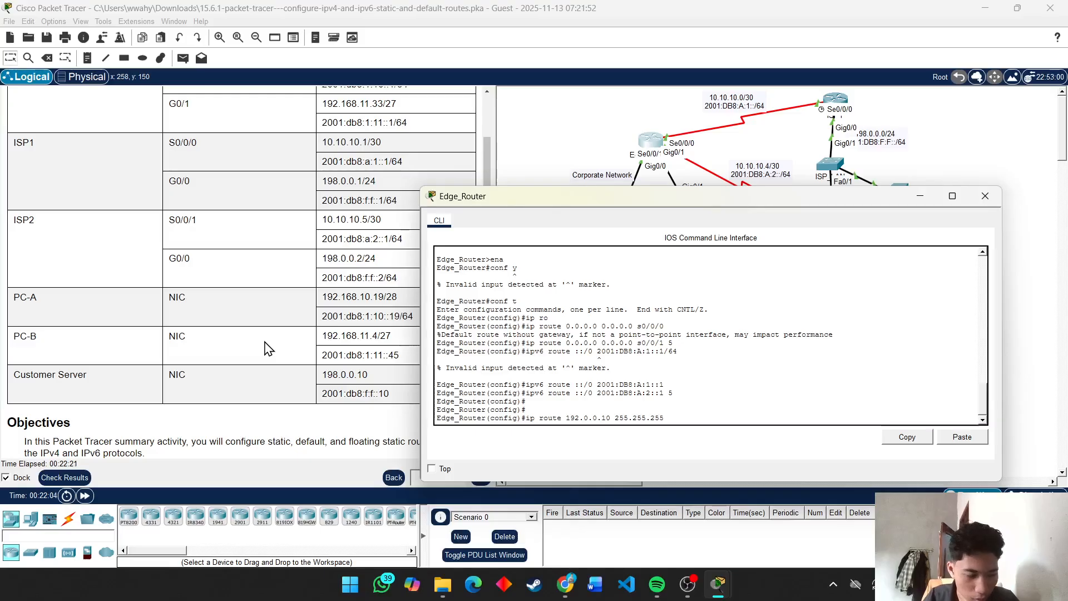
{"action": "type", "text": ".255"}
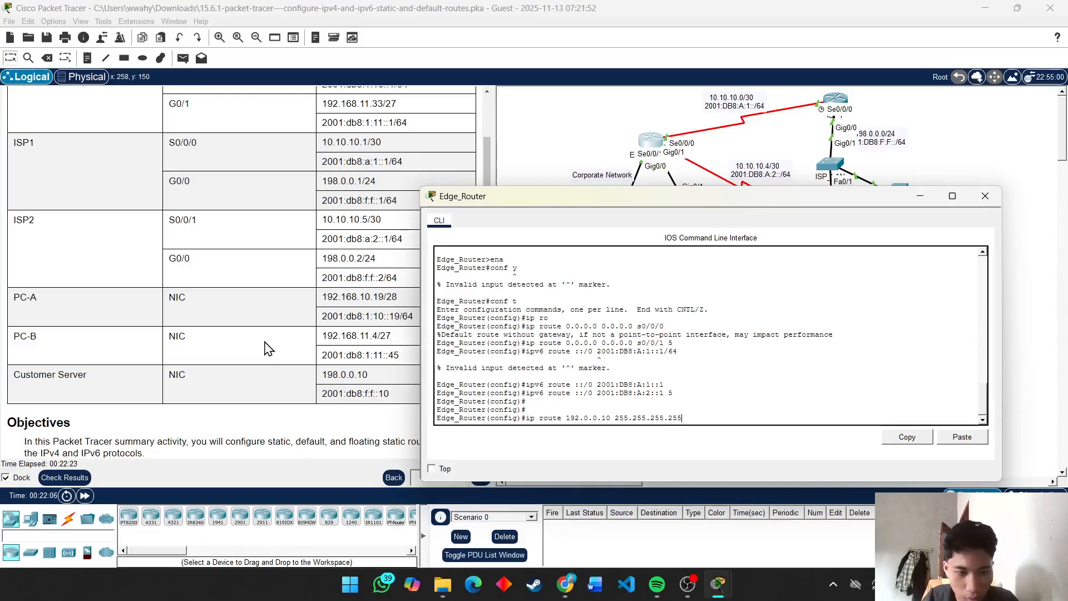
{"action": "type", "text": " s"}
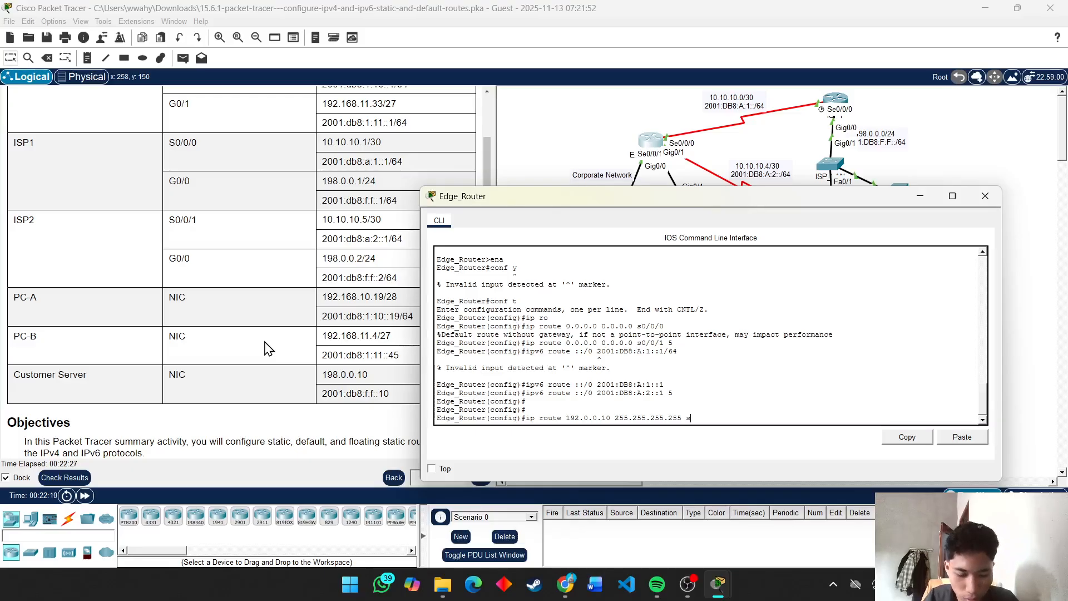
{"action": "type", "text": "0/0/"}
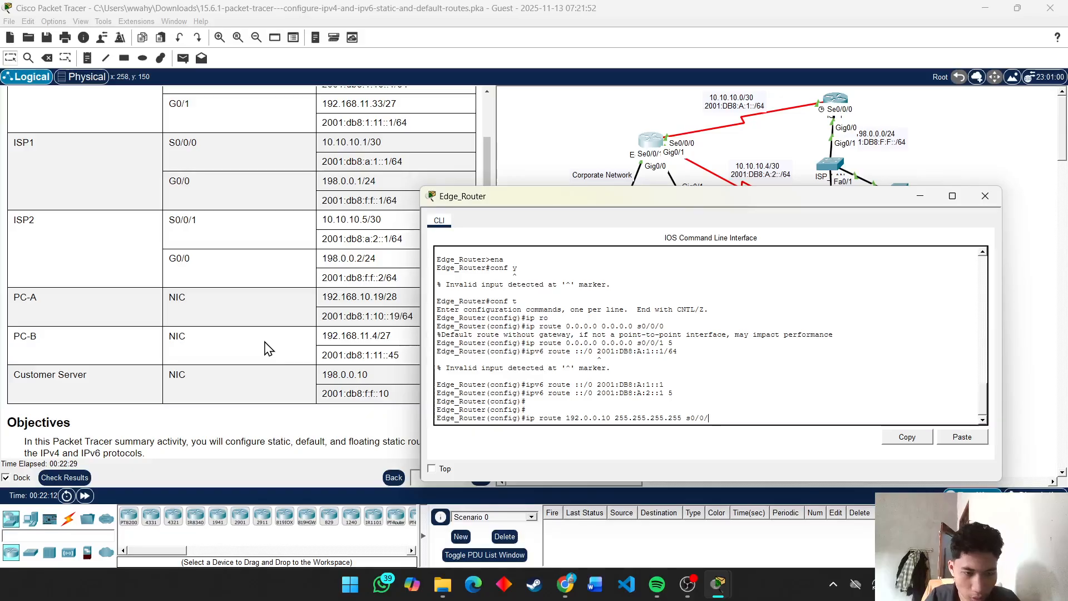
{"action": "type", "text": "0"}
{"action": "key", "text": "Return"}
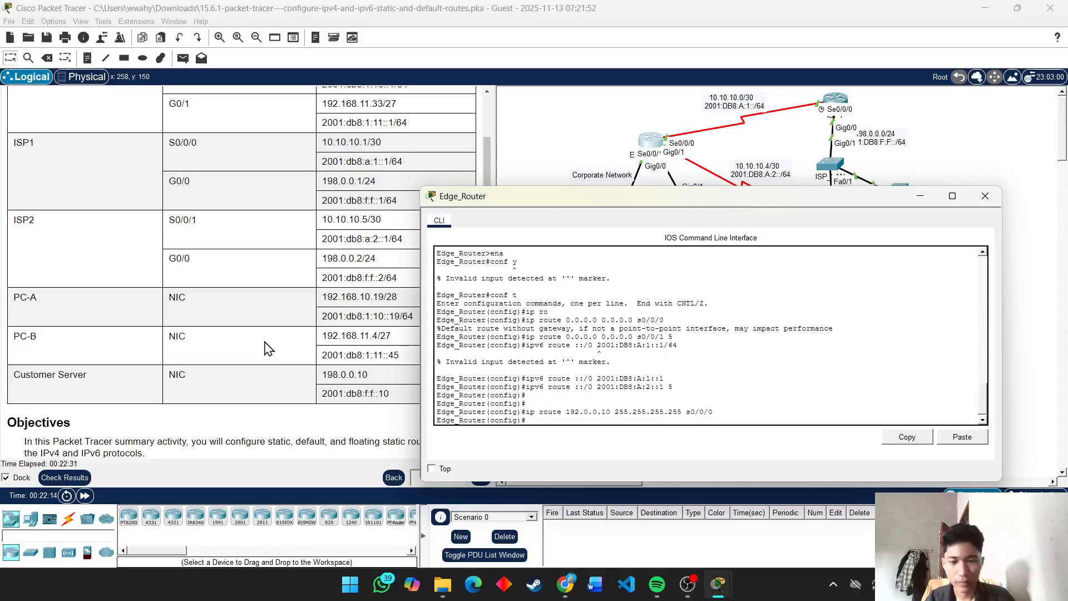
Reuse the previous command to configure Edge_Router's floating IPv4 host route as ip route 192.0.0.10 255.255.255.255 s0/0/1 5
{"action": "scroll", "coordinate": [245, 334], "scroll_direction": "down", "scroll_amount": 5}
{"action": "scroll", "coordinate": [245, 334], "scroll_direction": "down", "scroll_amount": 15}
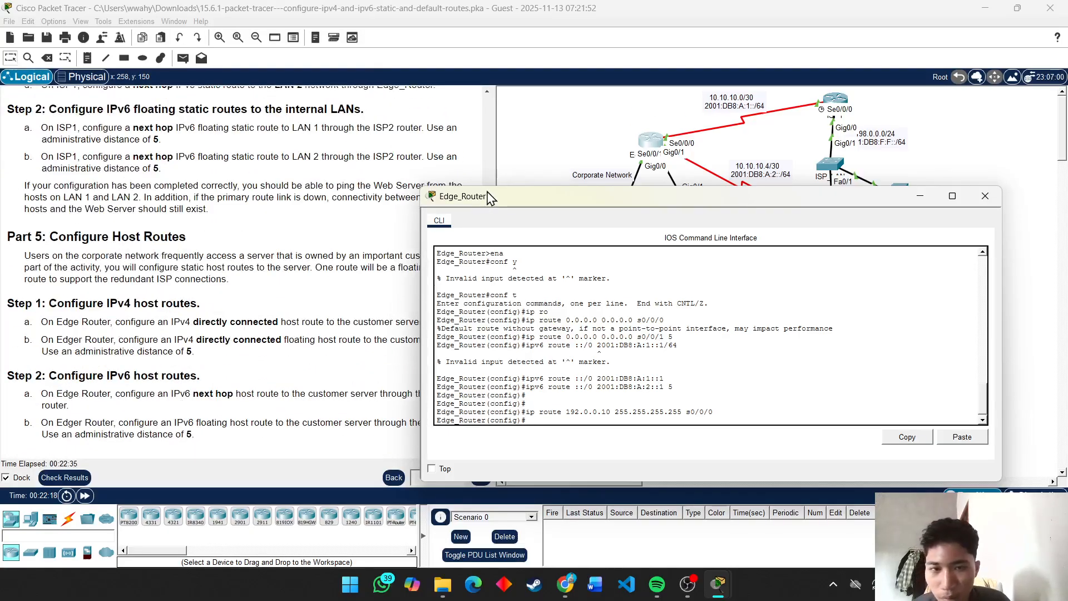
{"action": "left_click_drag", "start_coordinate": [485, 204], "coordinate": [618, 195]}
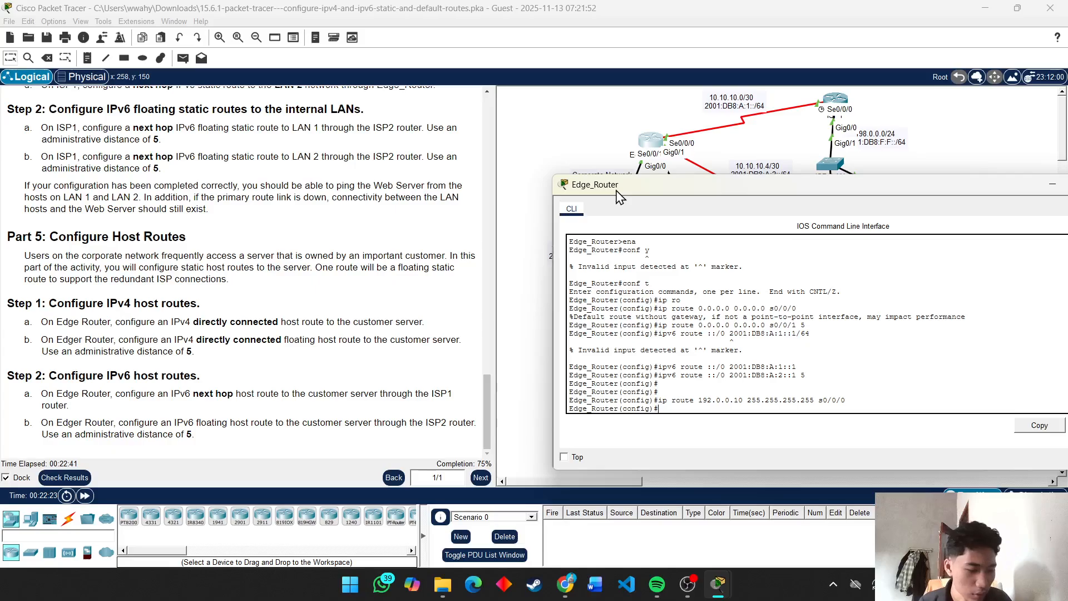
{"action": "key", "text": "Up"}
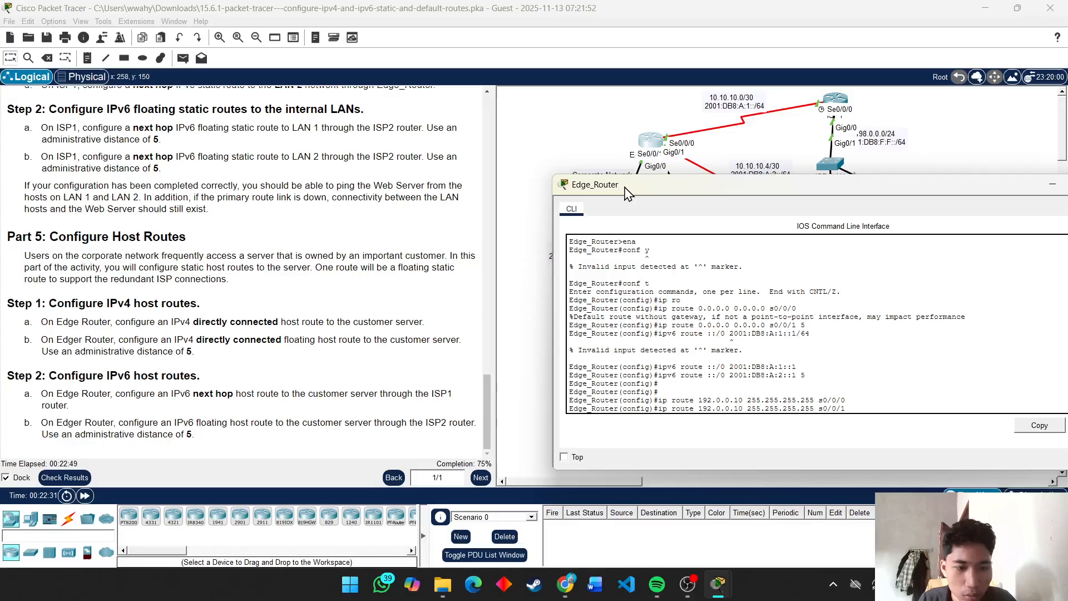
{"action": "left_click_drag", "start_coordinate": [627, 193], "coordinate": [617, 174]}
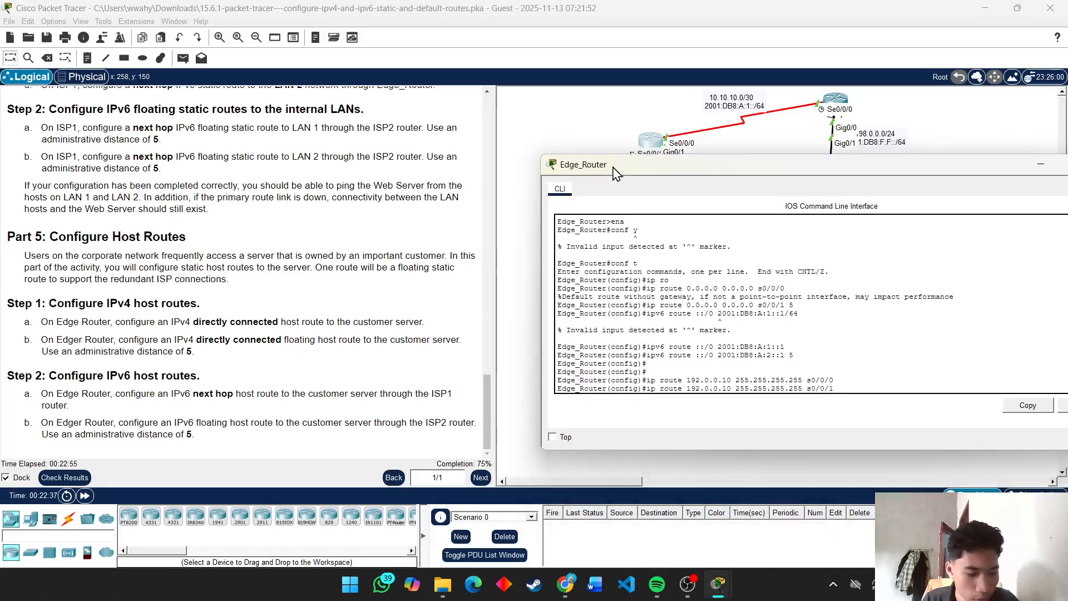
{"action": "type", "text": "5"}
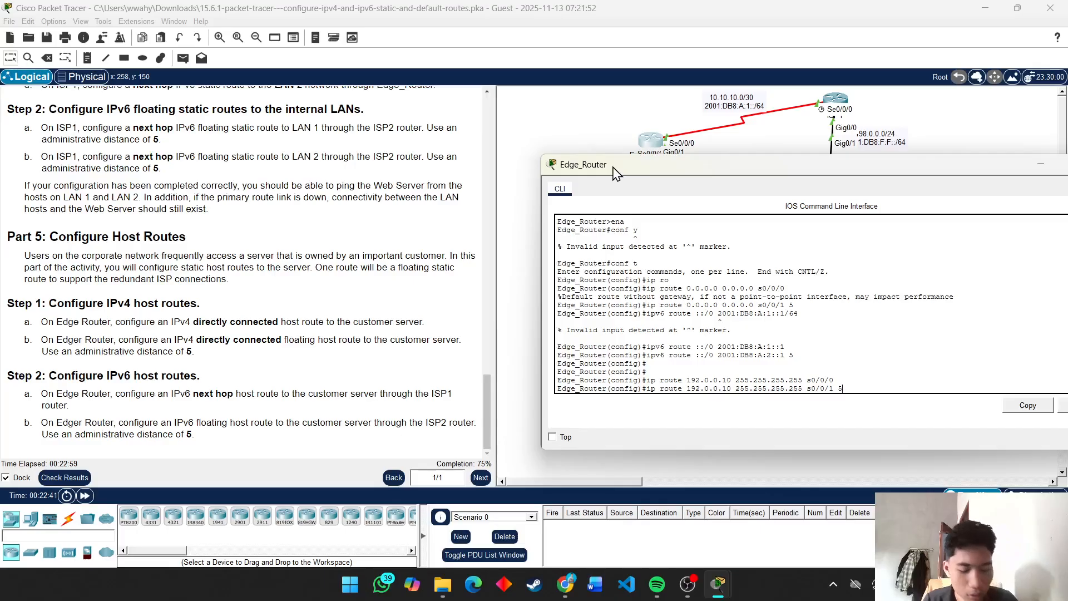
{"action": "key", "text": "Return"}
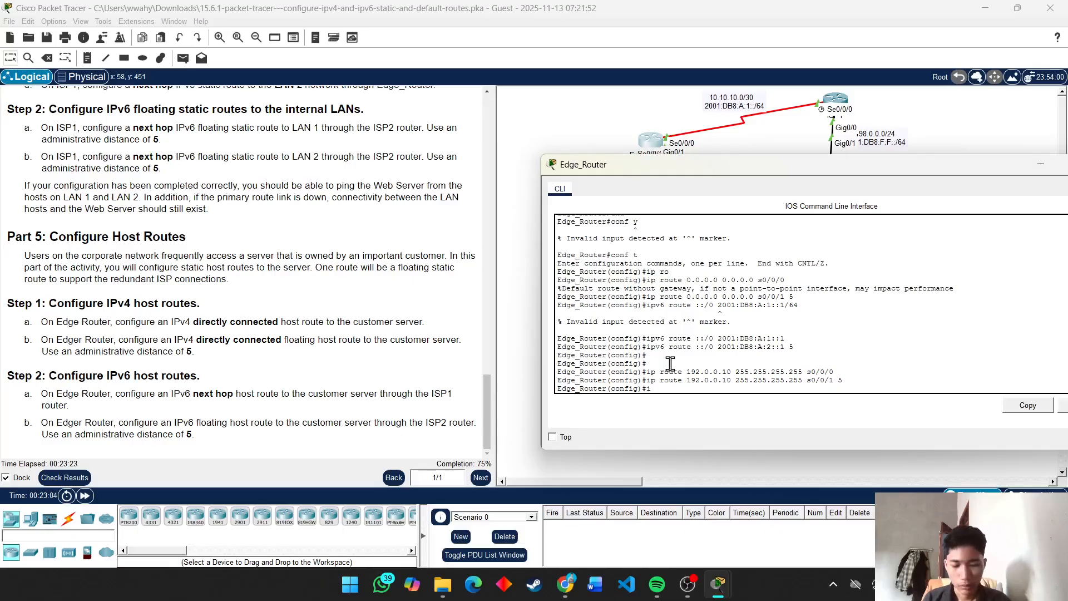
Begin Edge_Router's IPv6 host route with ipv6 route 2001:db8:f:f::10 and check the Customer Server's address in the addressing table
{"action": "type", "text": "pv6 rout"}
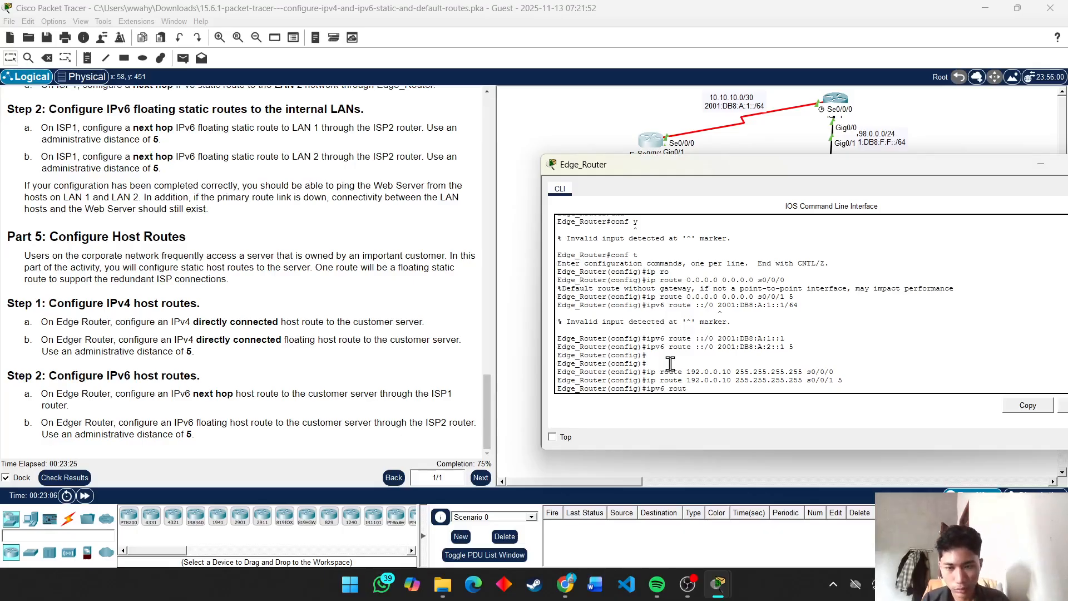
{"action": "type", "text": "e "}
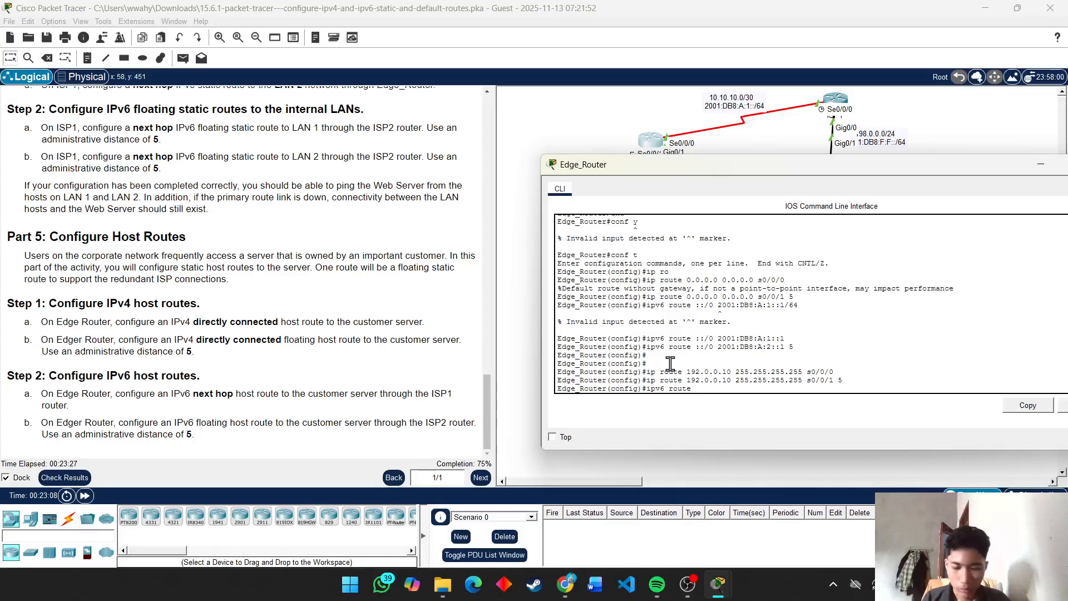
{"action": "type", "text": "2001"}
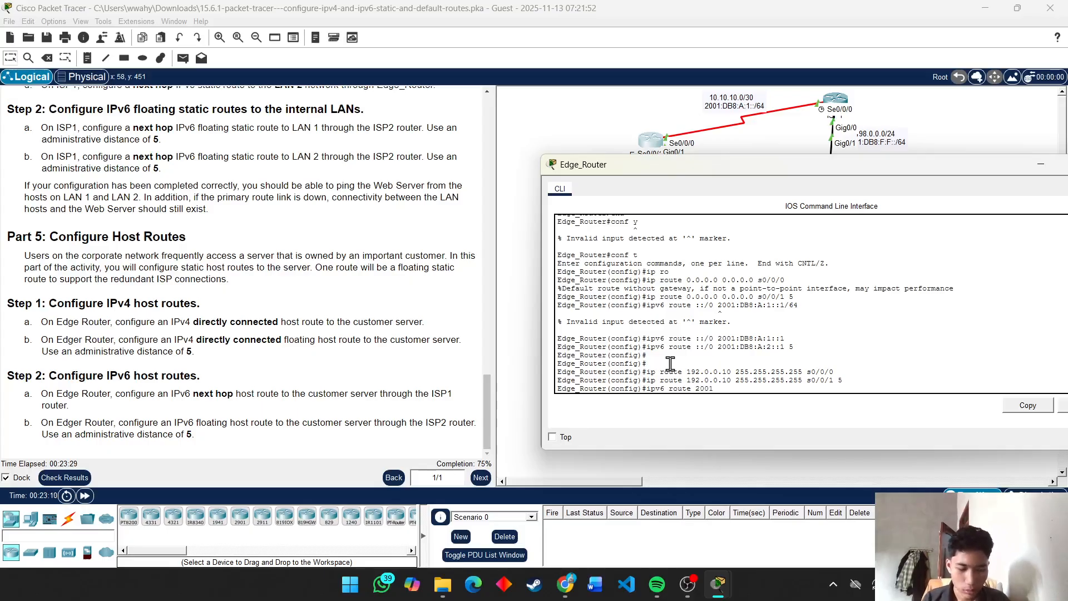
{"action": "type", "text": ":db"}
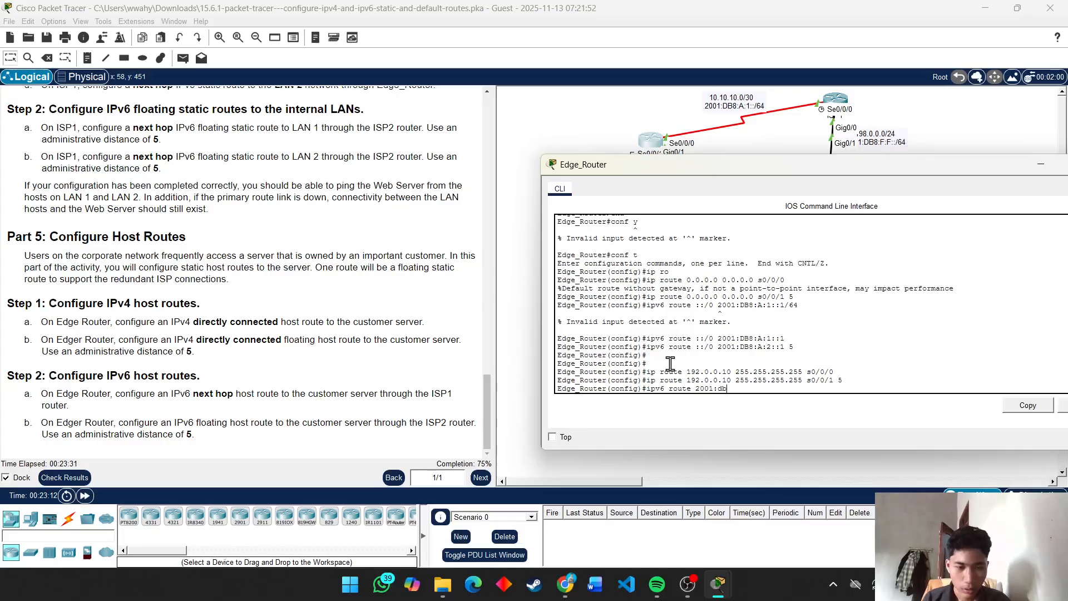
{"action": "type", "text": "8"}
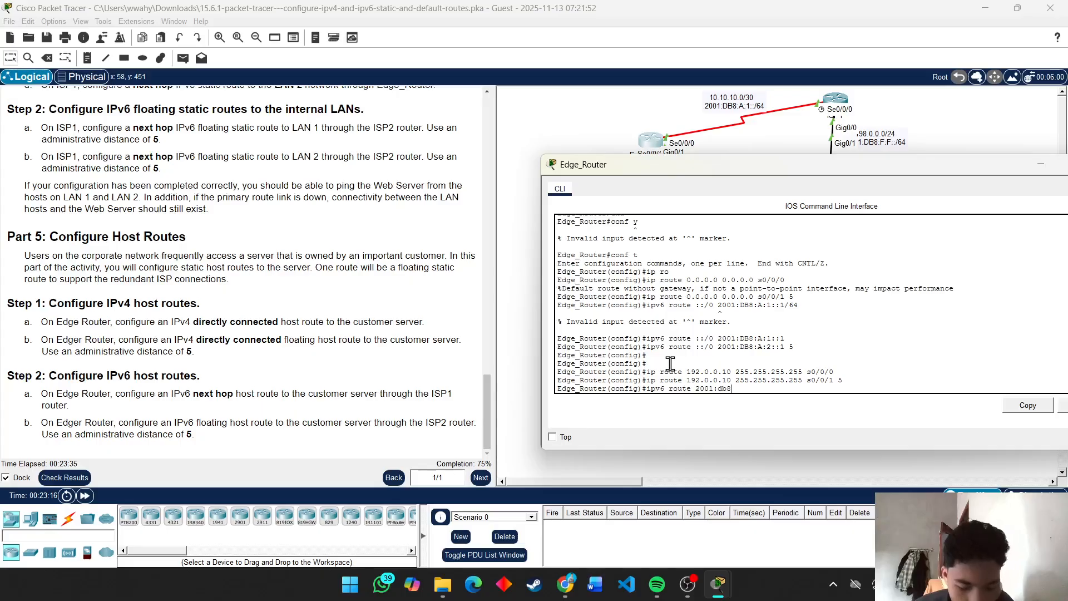
{"action": "type", "text": ":f:f:"}
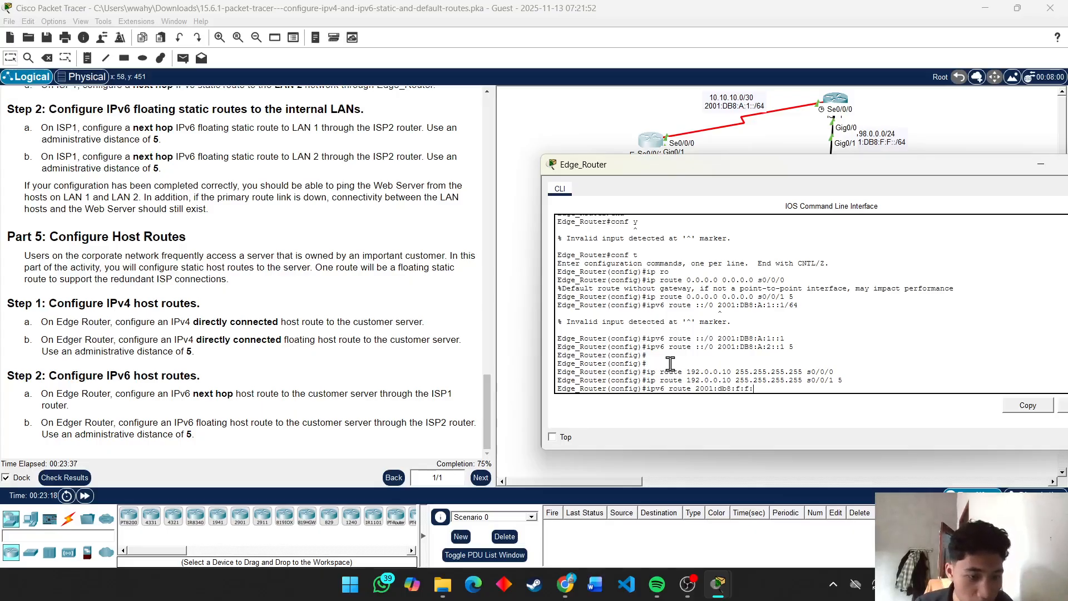
{"action": "type", "text": ":10"}
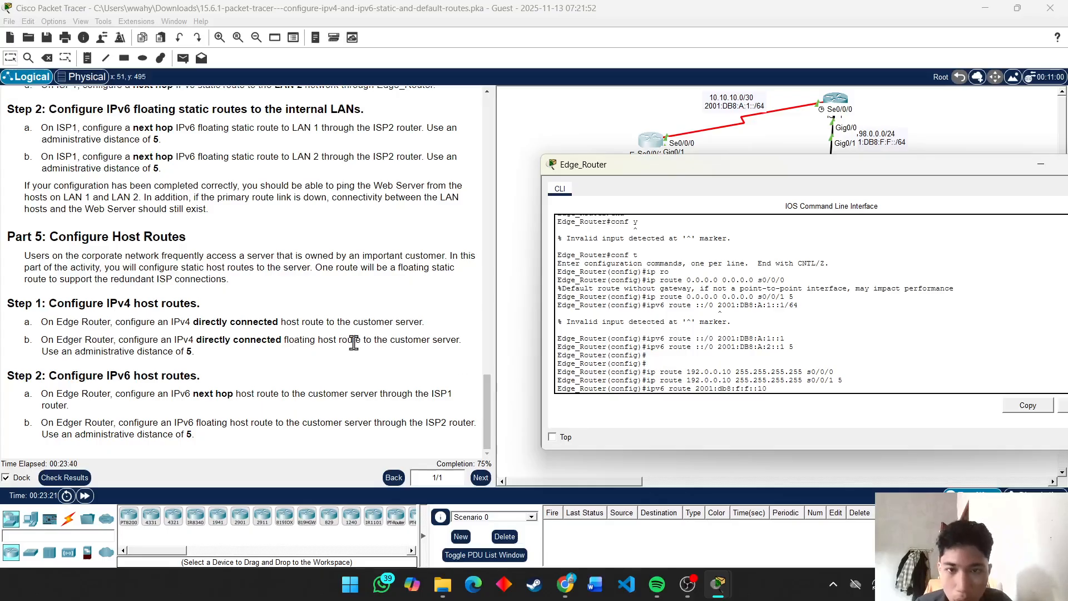
{"action": "scroll", "coordinate": [354, 342], "scroll_direction": "up", "scroll_amount": 15}
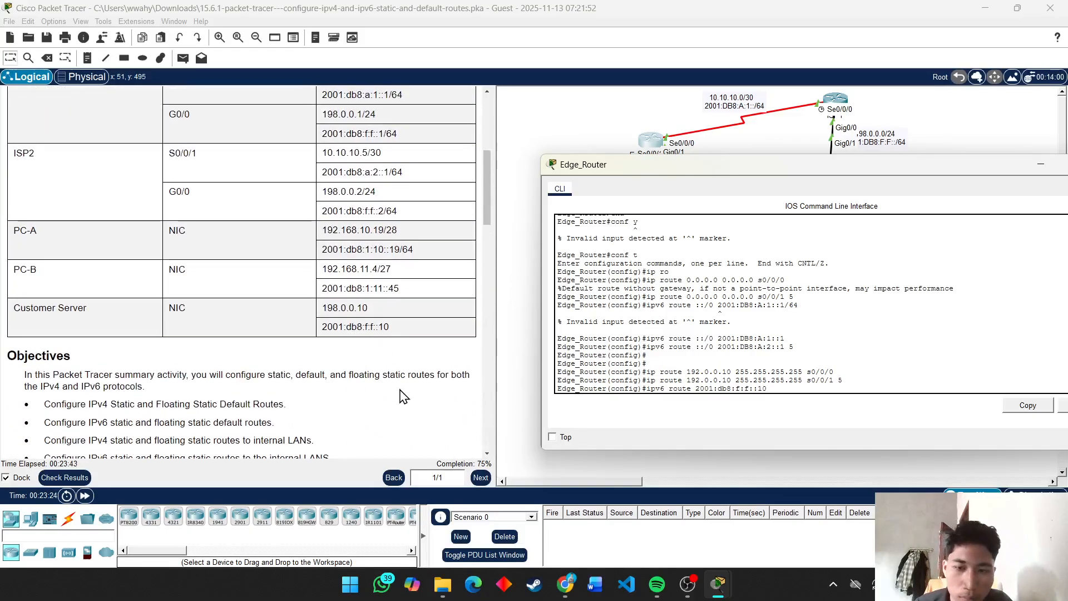
{"action": "scroll", "coordinate": [403, 396], "scroll_direction": "down", "scroll_amount": 5}
{"action": "scroll", "coordinate": [403, 396], "scroll_direction": "down", "scroll_amount": 20}
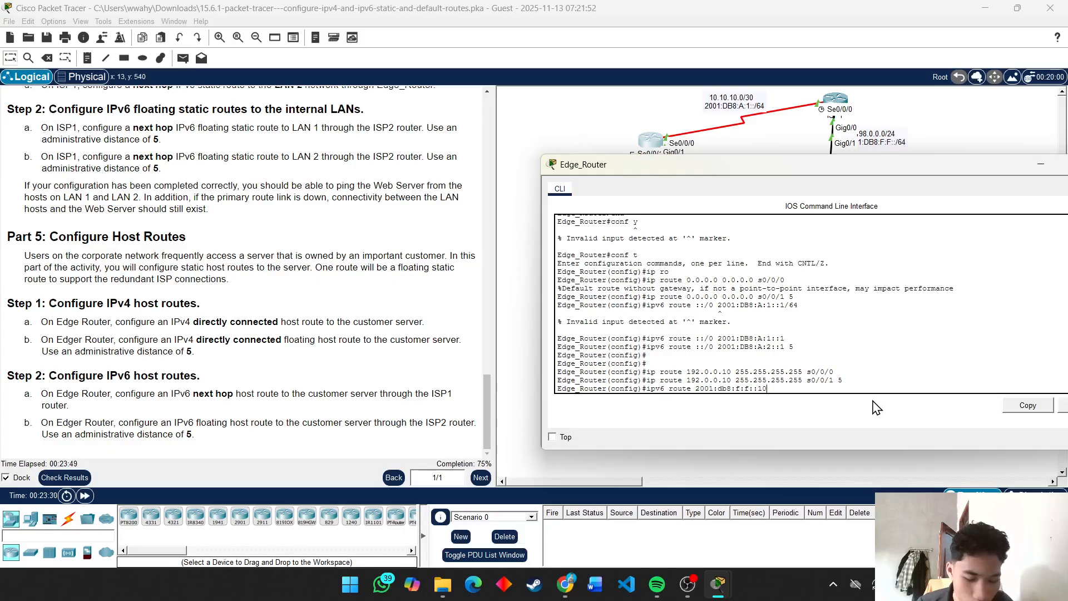
Complete the IPv6 host route through ISP1 with prefix length /128 and next hop 2001:db8:a:1::1
{"action": "type", "text": "128 "}
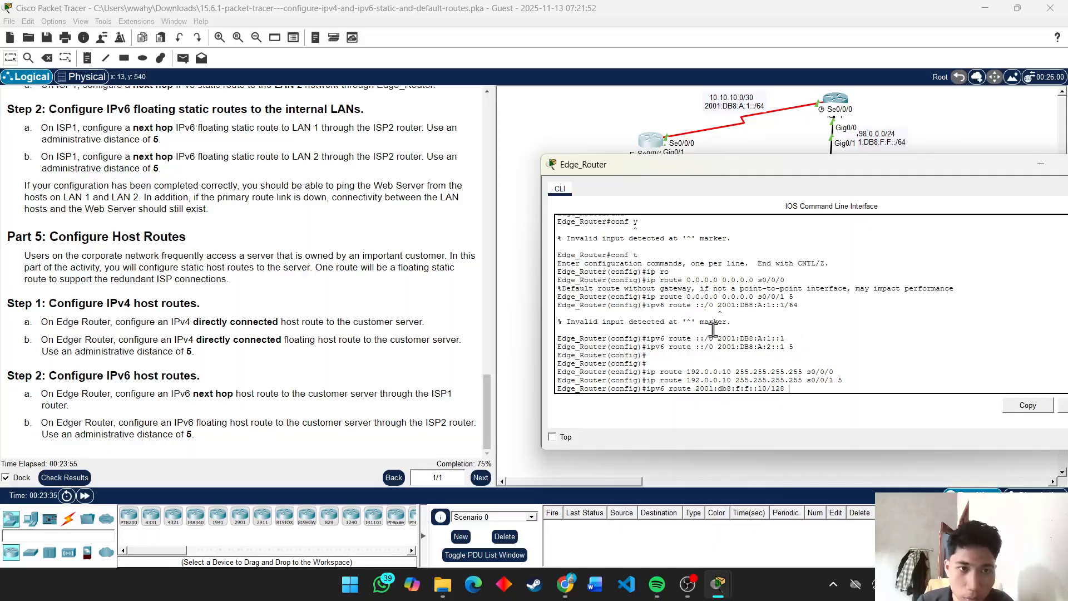
{"action": "type", "text": "2"}
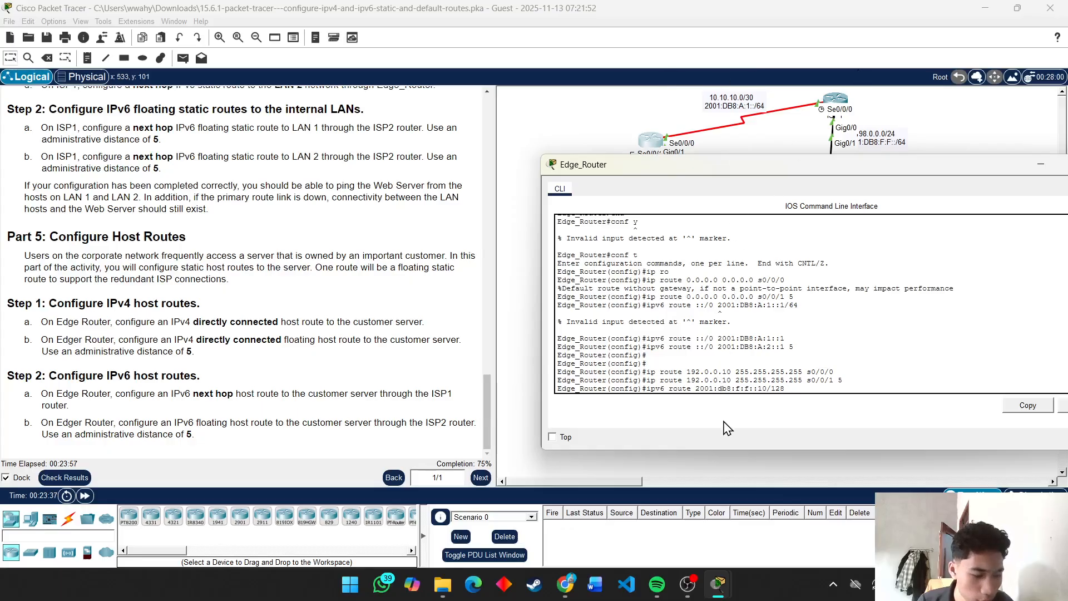
{"action": "type", "text": "001"}
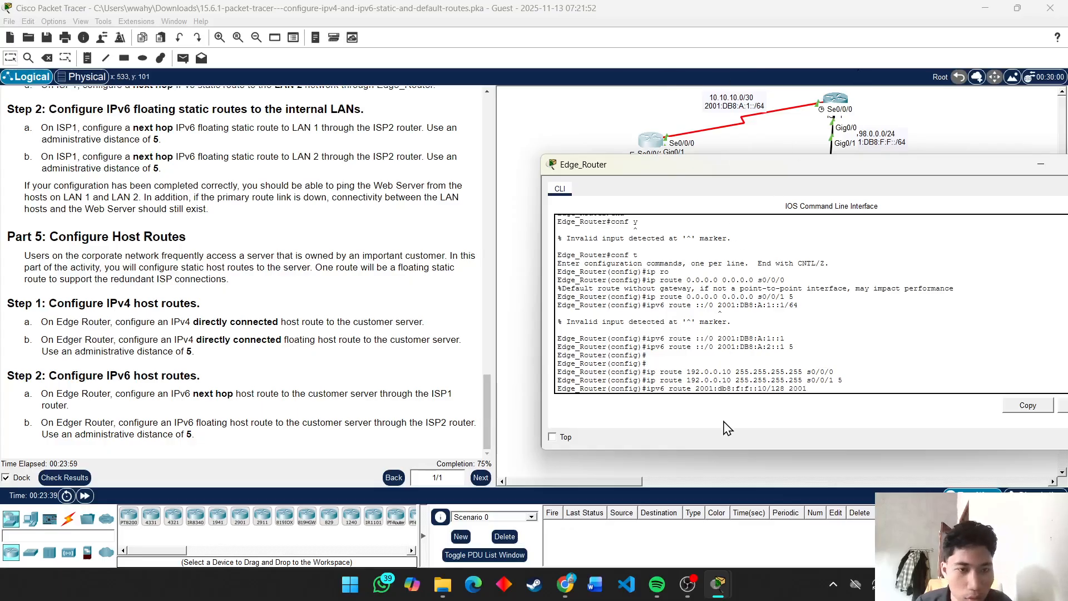
{"action": "left_click_drag", "start_coordinate": [659, 167], "coordinate": [855, 214]}
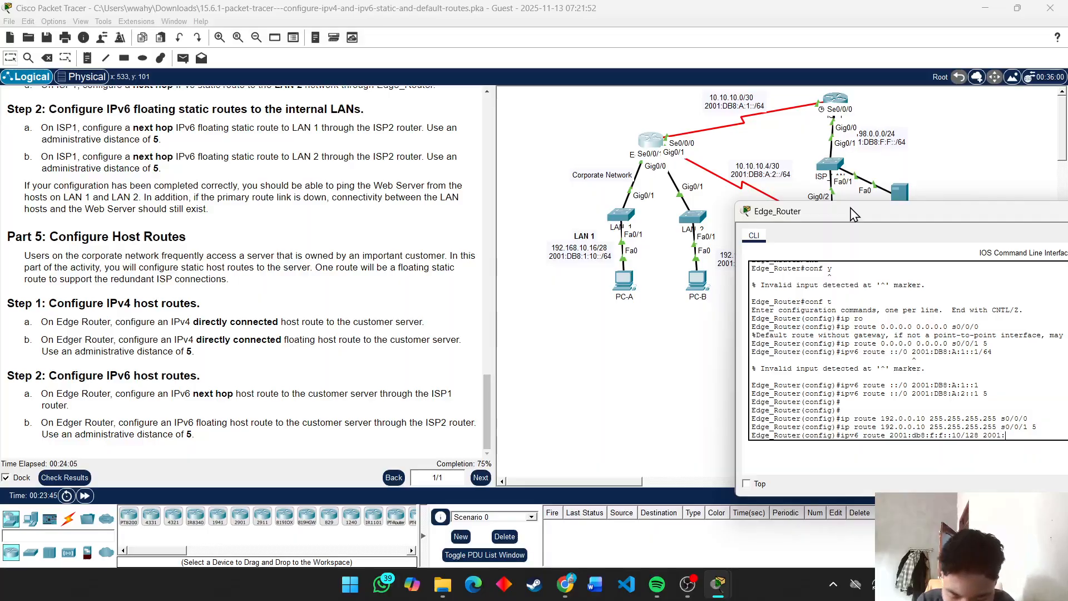
{"action": "type", "text": ":db8:a:1"}
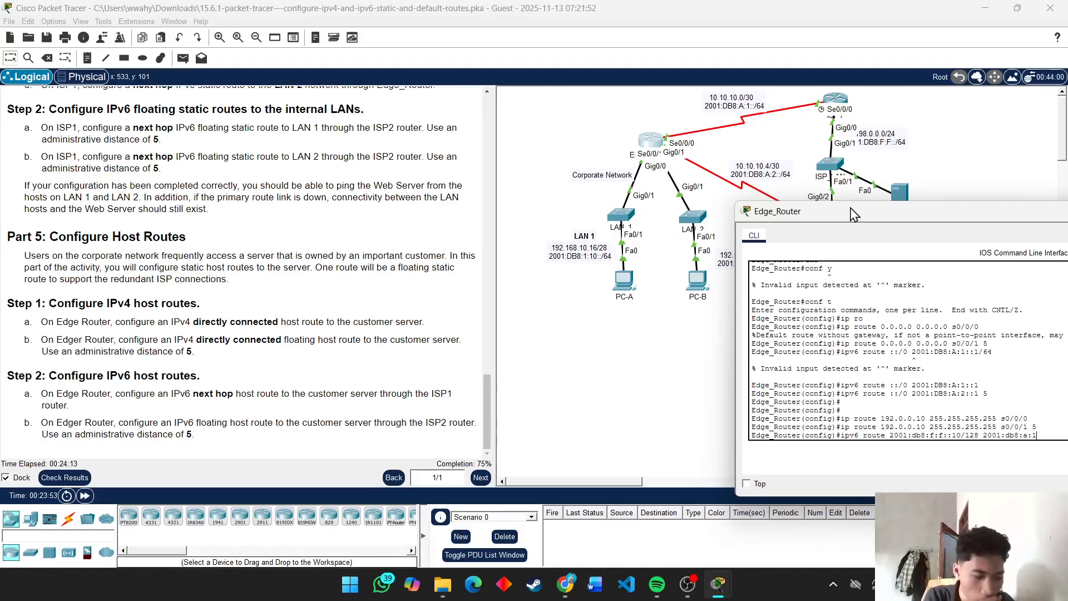
{"action": "type", "text": "::"}
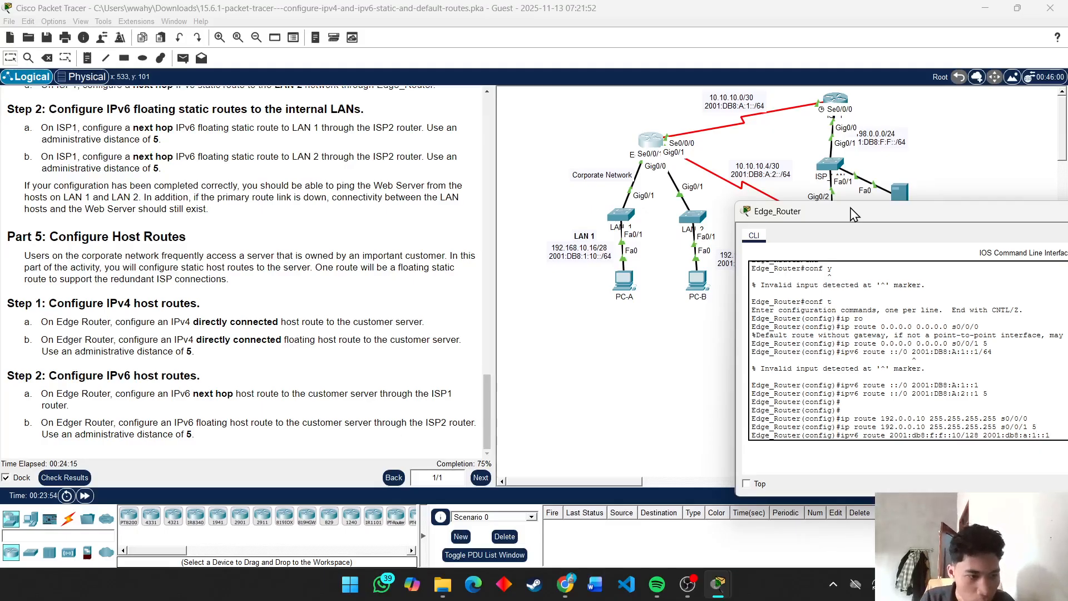
{"action": "type", "text": "1"}
{"action": "key", "text": "Return"}
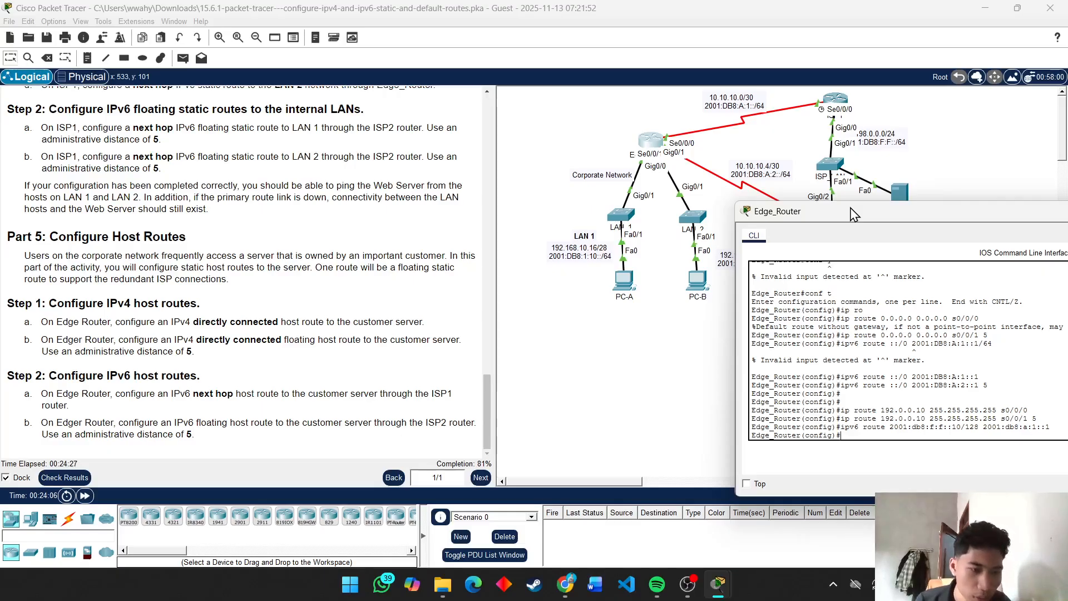
Configure Edge_Router's floating IPv6 host route by reusing the previous command as ipv6 route 2001:db8:f:f::10/128 s0/0/1 5
{"action": "key", "text": "Up"}
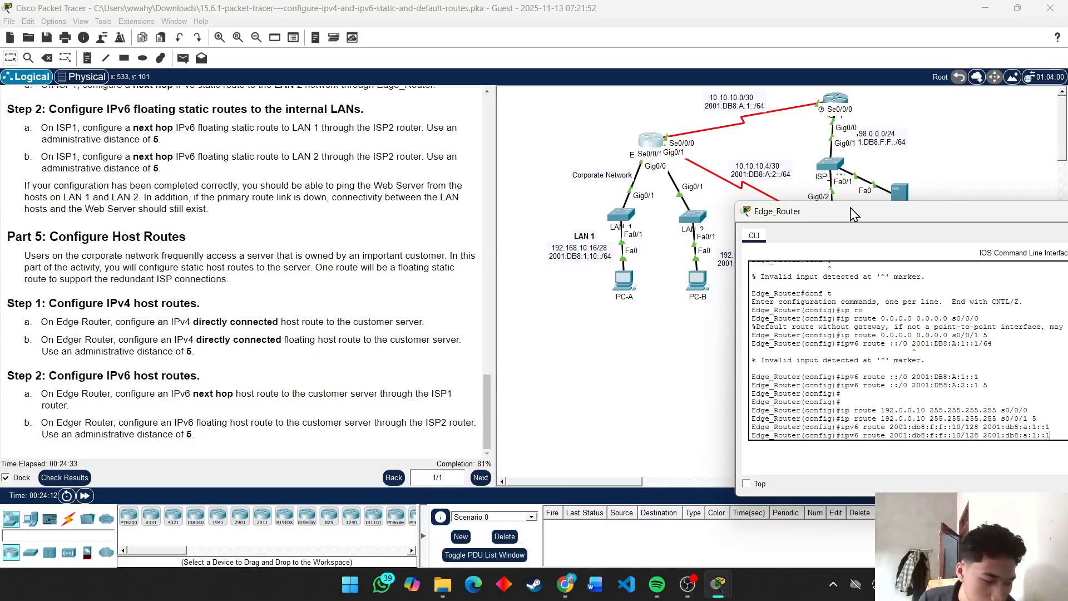
{"action": "key", "text": "BackSpace"}
{"action": "key", "text": "BackSpace"}
{"action": "key", "text": "BackSpace"}
{"action": "key", "text": "BackSpace"}
{"action": "key", "text": "BackSpace"}
{"action": "key", "text": "BackSpace"}
{"action": "key", "text": "BackSpace"}
{"action": "key", "text": "BackSpace"}
{"action": "key", "text": "BackSpace"}
{"action": "key", "text": "BackSpace"}
{"action": "key", "text": "BackSpace"}
{"action": "key", "text": "BackSpace"}
{"action": "key", "text": "BackSpace"}
{"action": "key", "text": "BackSpace"}
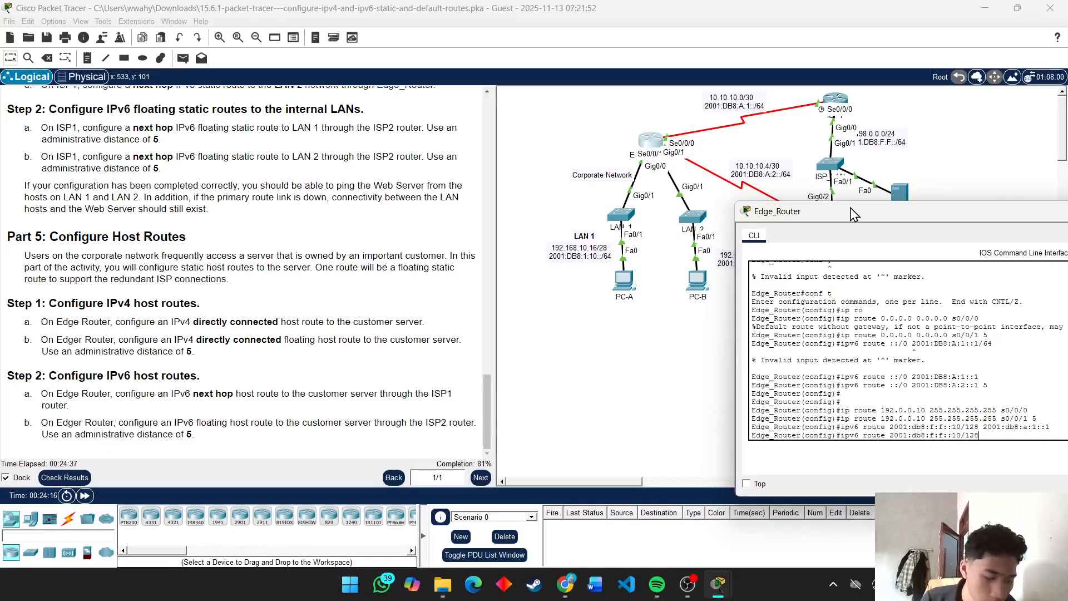
{"action": "type", "text": "s0/0"}
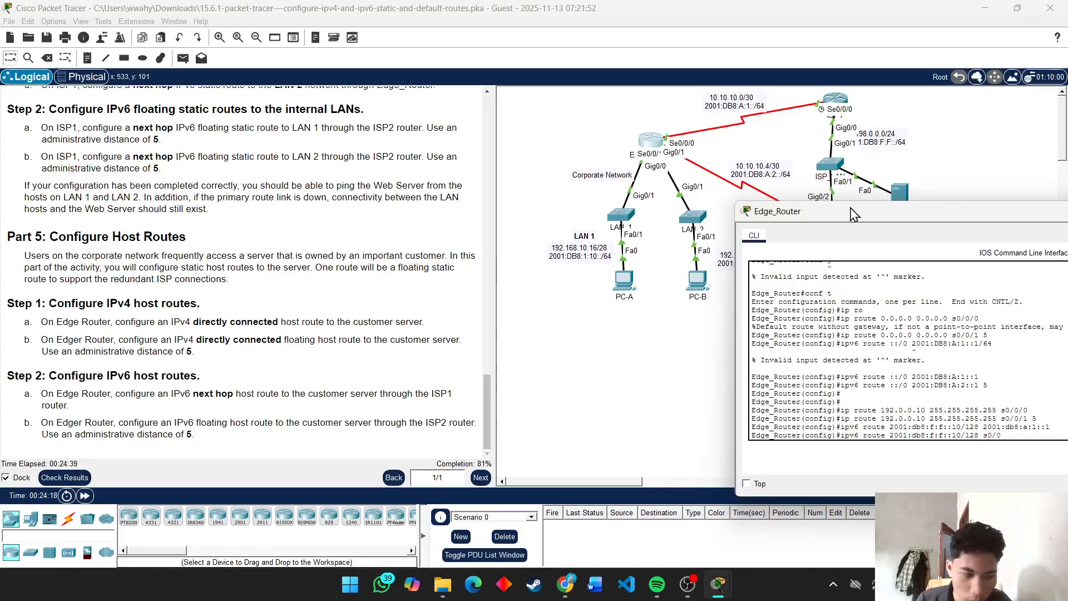
{"action": "type", "text": "/1"}
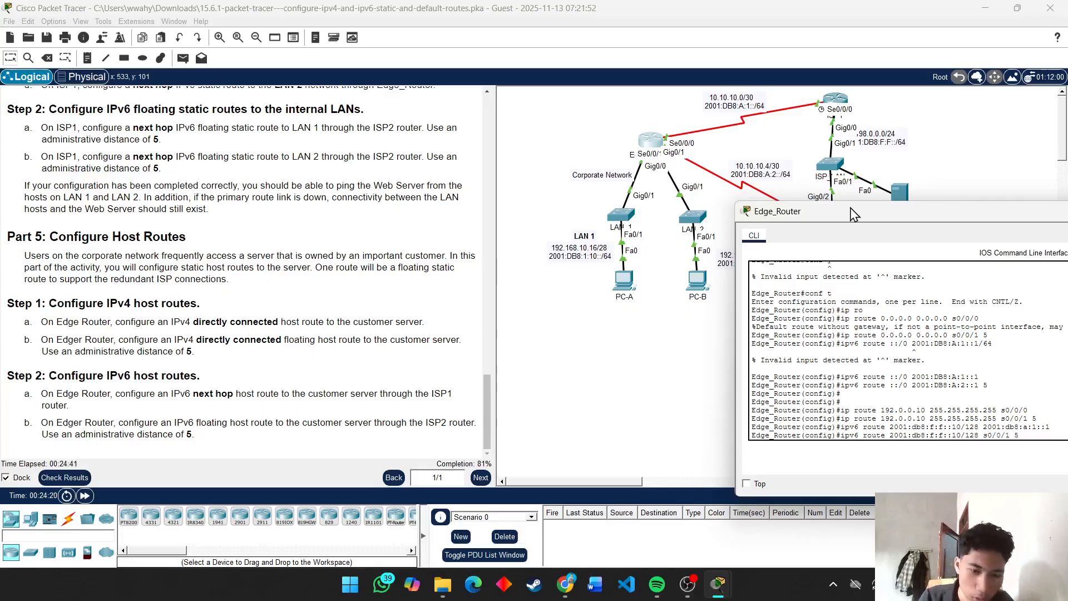
{"action": "type", "text": " 5"}
{"action": "key", "text": "Return"}
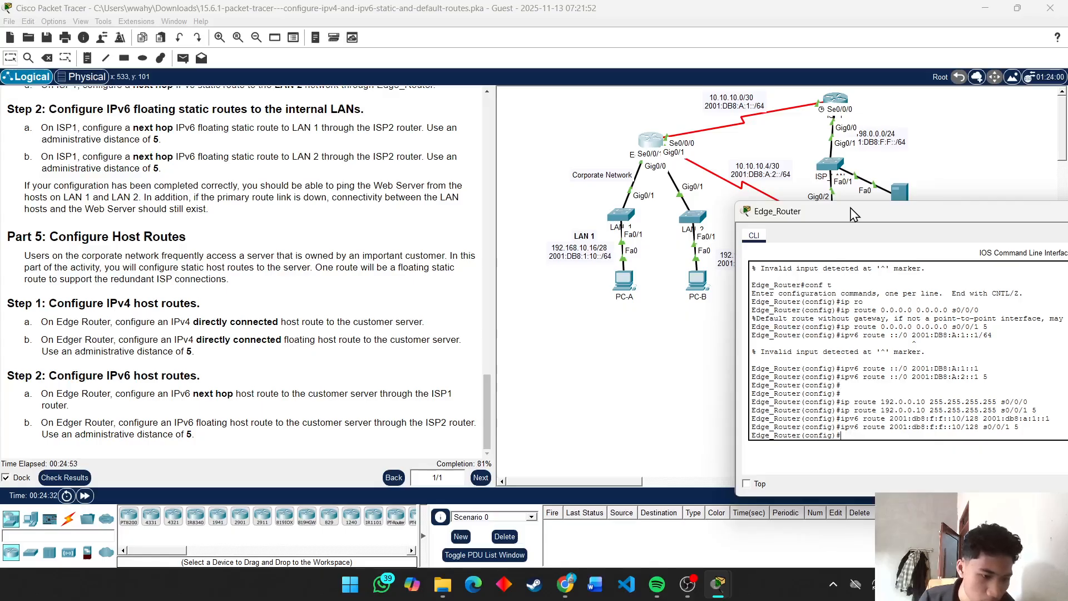
{"action": "mouse_move", "coordinate": [684, 585]}
{"action": "left_click", "coordinate": [687, 520]}
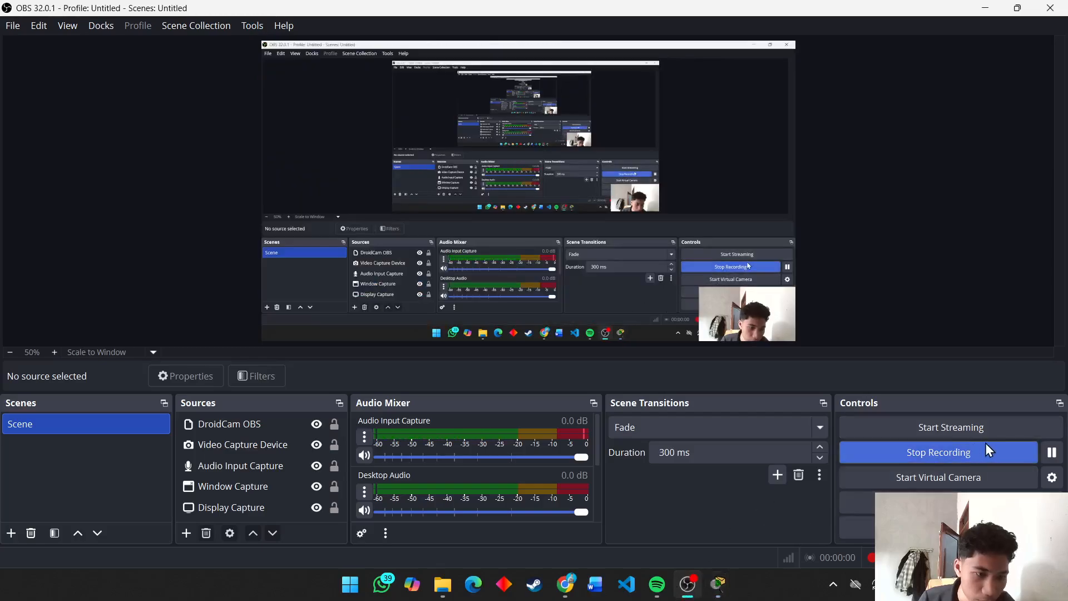
{"action": "left_click", "coordinate": [687, 583]}
{"action": "scroll", "coordinate": [812, 349], "scroll_direction": "down", "scroll_amount": 1}
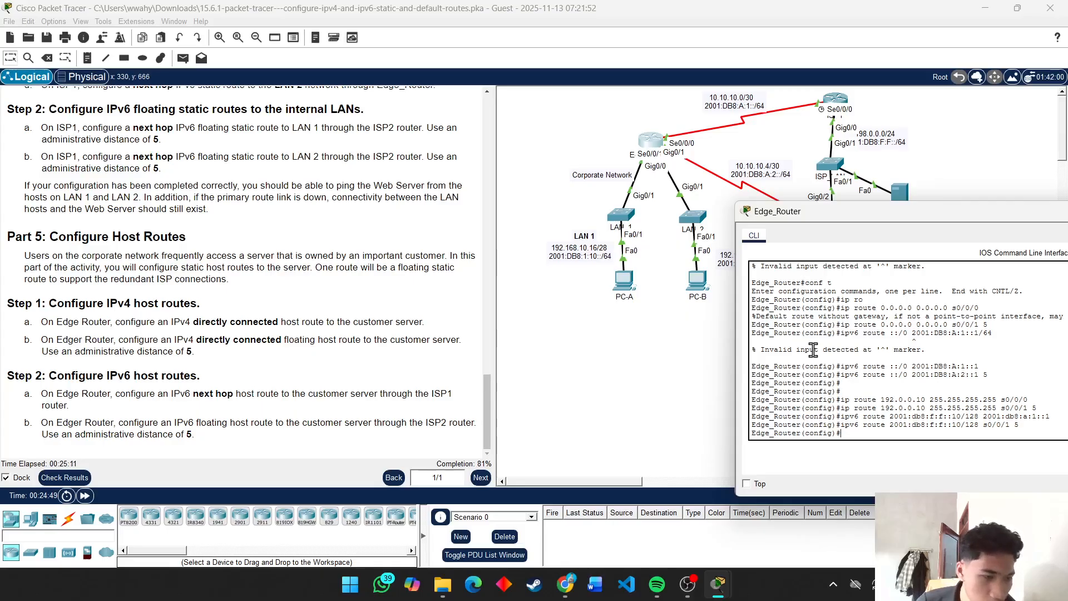
Check the activity results and review which static routes are marked incorrect in the assessment items
{"action": "left_click", "coordinate": [65, 477]}
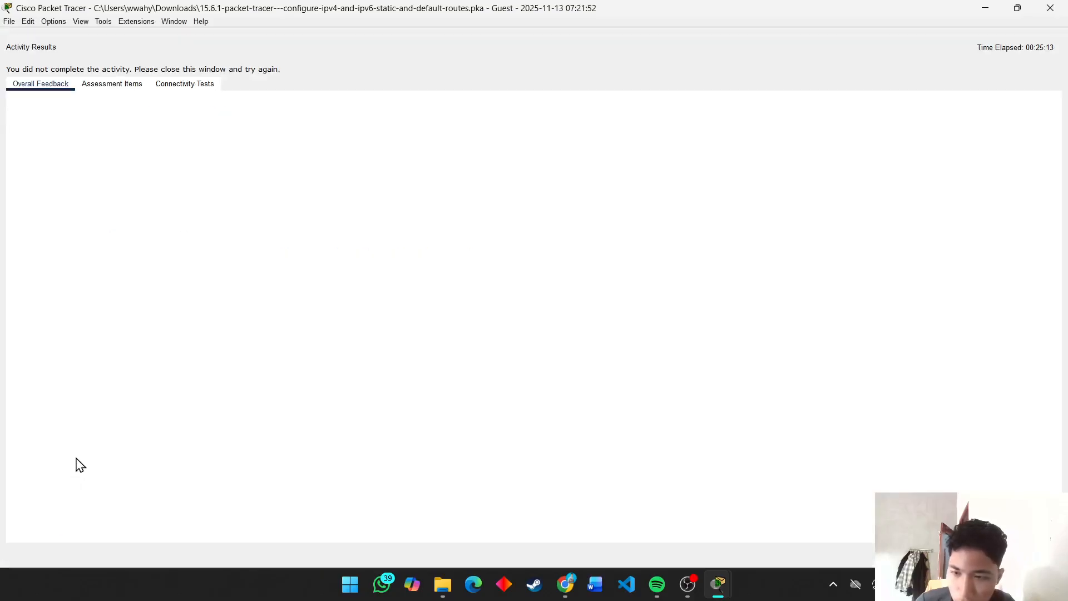
{"action": "left_click", "coordinate": [113, 84]}
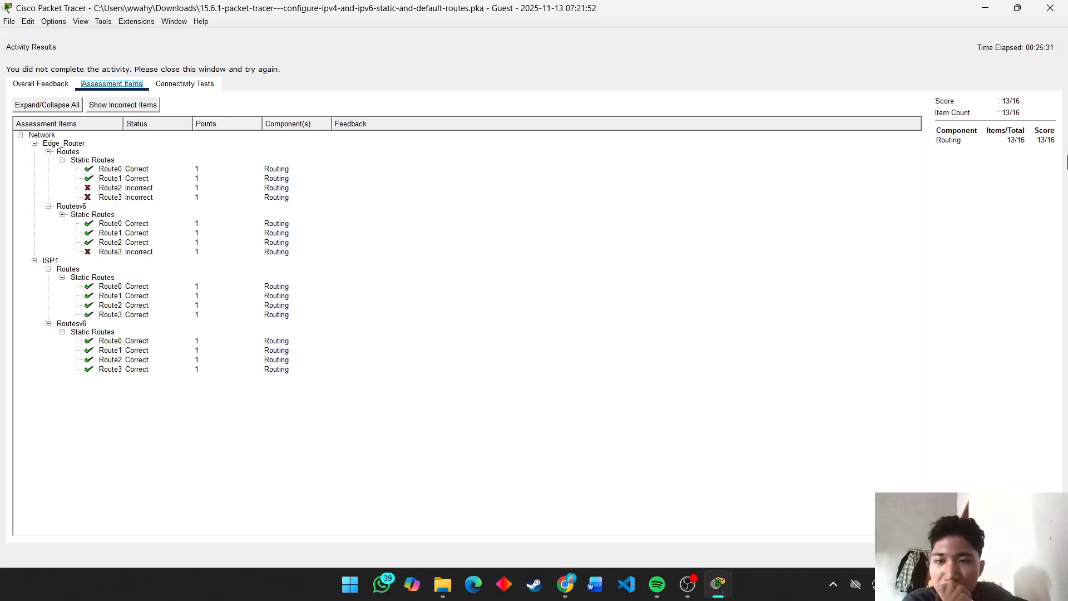
{"action": "left_click", "coordinate": [1050, 8]}
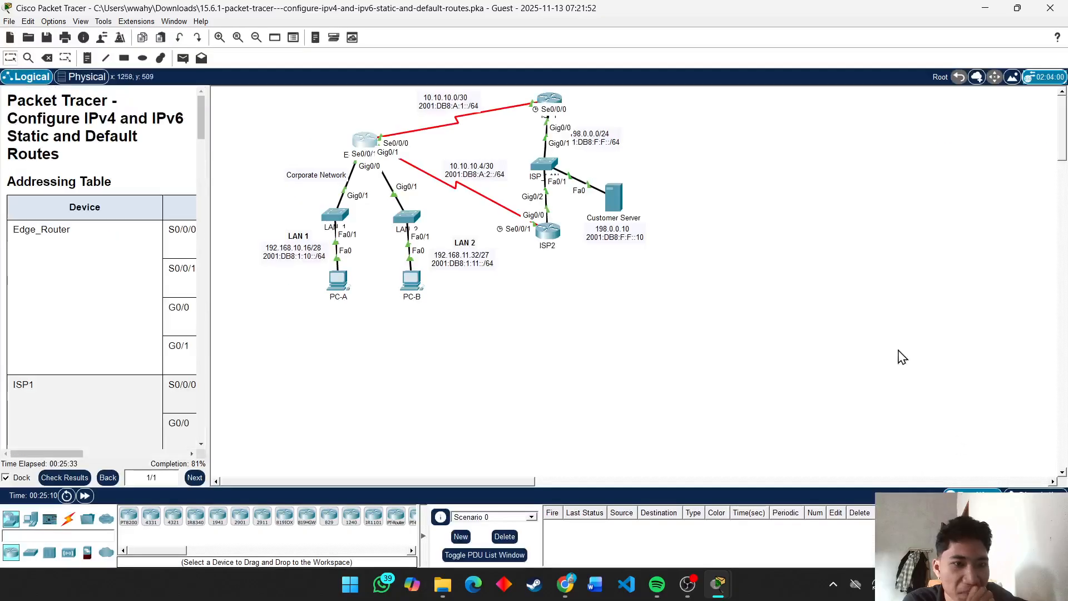
Widen the activity instructions and reopen Edge_Router's command line beside the Part 5 host route instructions
{"action": "left_click", "coordinate": [367, 147]}
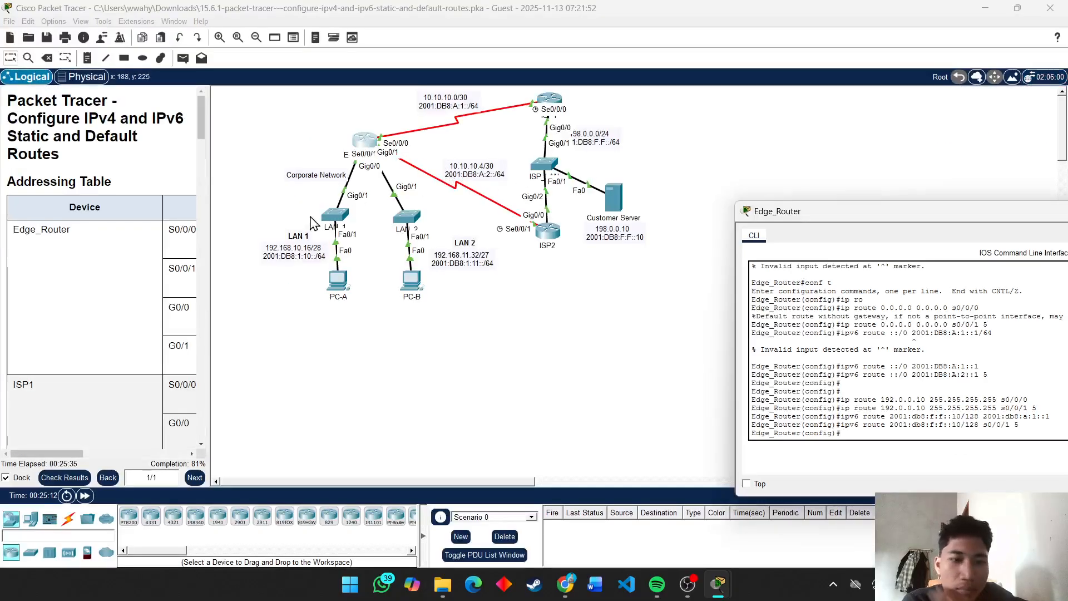
{"action": "left_click_drag", "start_coordinate": [209, 272], "coordinate": [440, 290]}
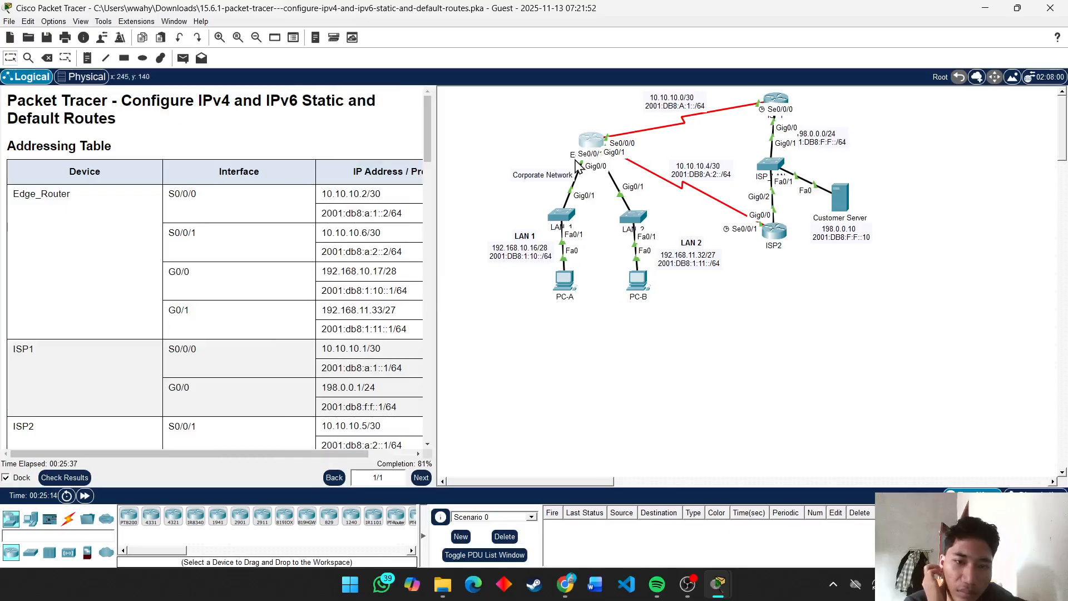
{"action": "left_click", "coordinate": [589, 142]}
{"action": "scroll", "coordinate": [305, 324], "scroll_direction": "down", "scroll_amount": 2}
{"action": "scroll", "coordinate": [305, 324], "scroll_direction": "down", "scroll_amount": 10}
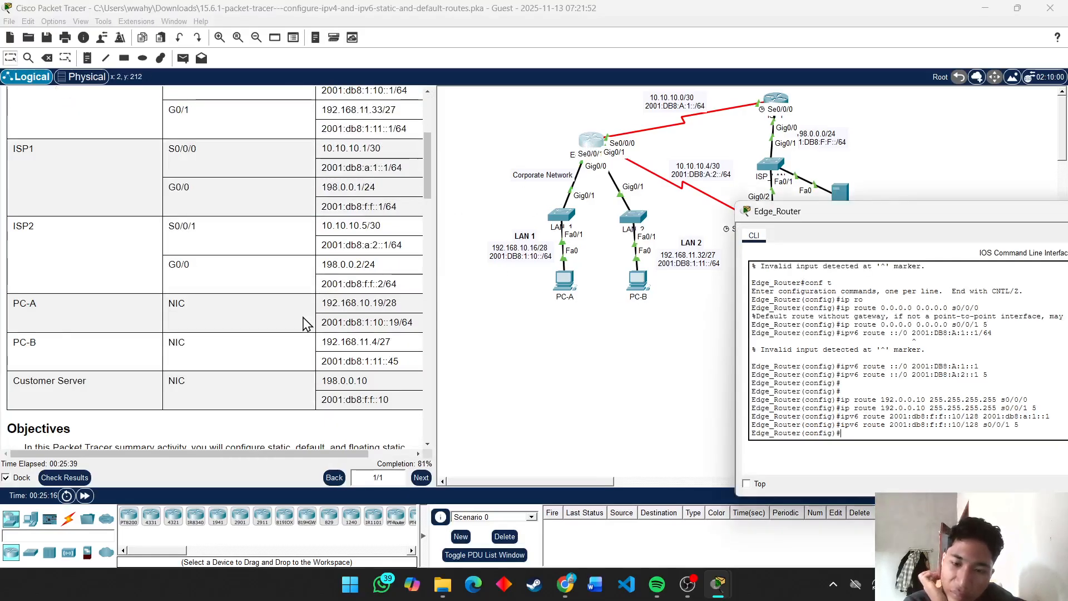
{"action": "scroll", "coordinate": [305, 324], "scroll_direction": "down", "scroll_amount": 12}
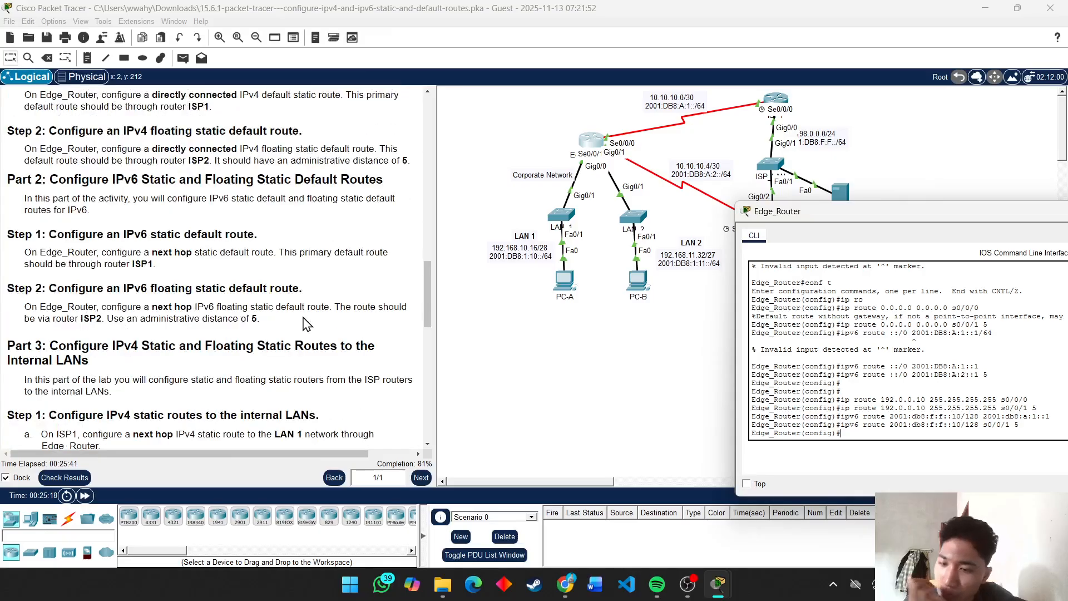
{"action": "scroll", "coordinate": [304, 324], "scroll_direction": "down", "scroll_amount": 6}
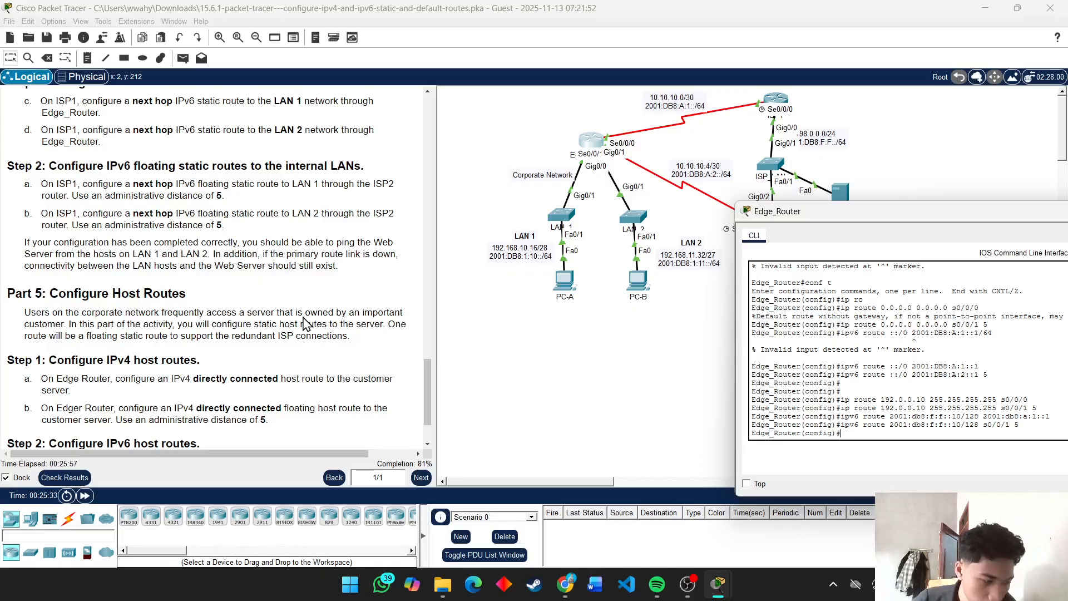
Re-enter the IPv6 host route through ISP1 with uppercase addresses as ipv6 route 2001:DB8:F:F::10/128 2001:DB8:A:1::1
{"action": "key", "text": "Up"}
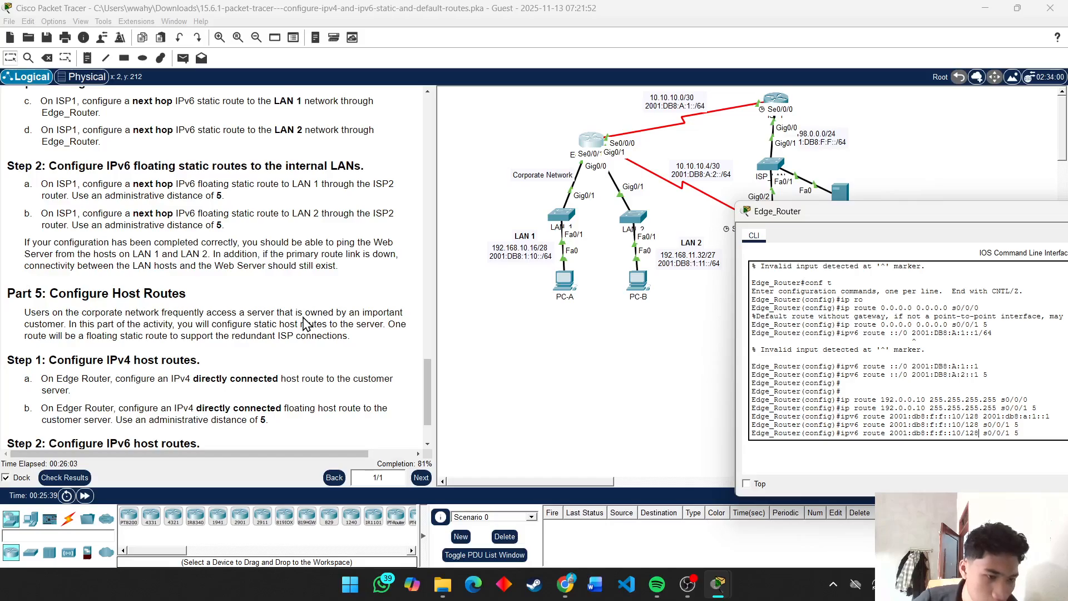
{"action": "key", "text": "Up"}
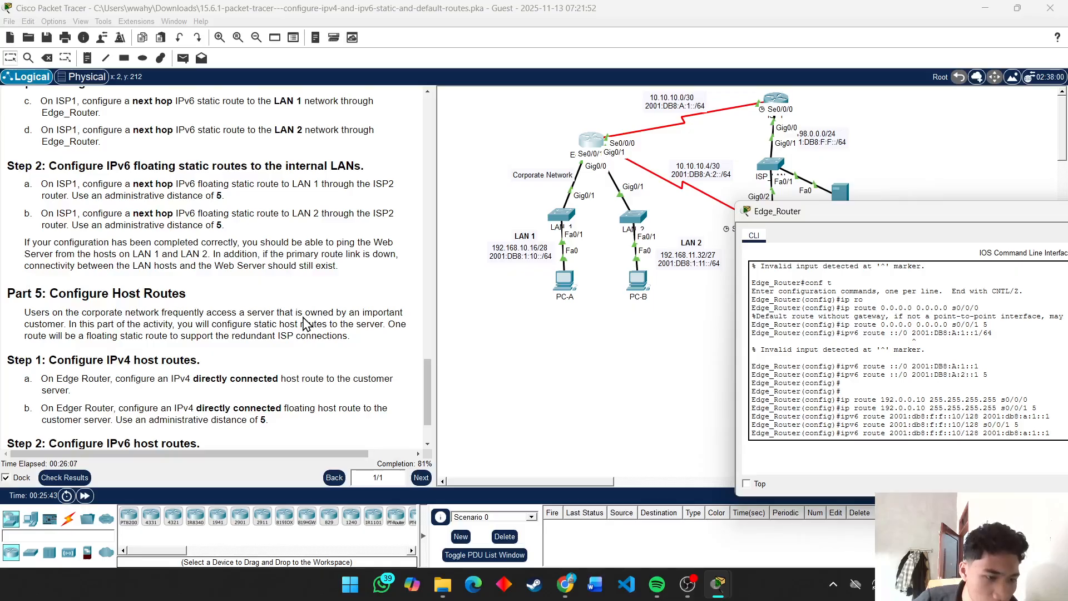
{"action": "key", "text": "BackSpace"}
{"action": "key", "text": "BackSpace"}
{"action": "key", "text": "BackSpace"}
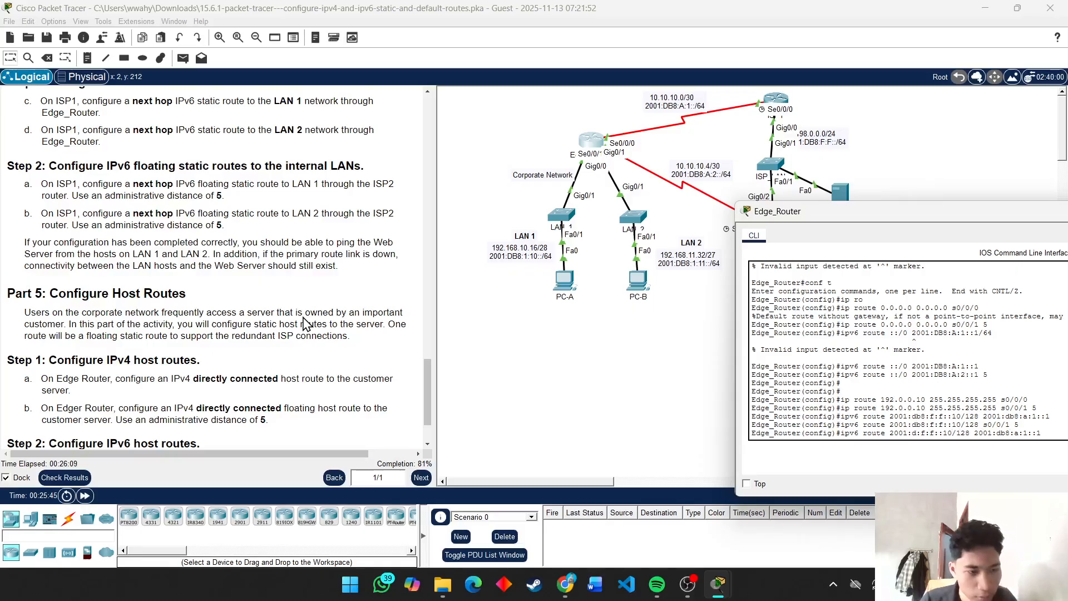
{"action": "type", "text": "DB8"}
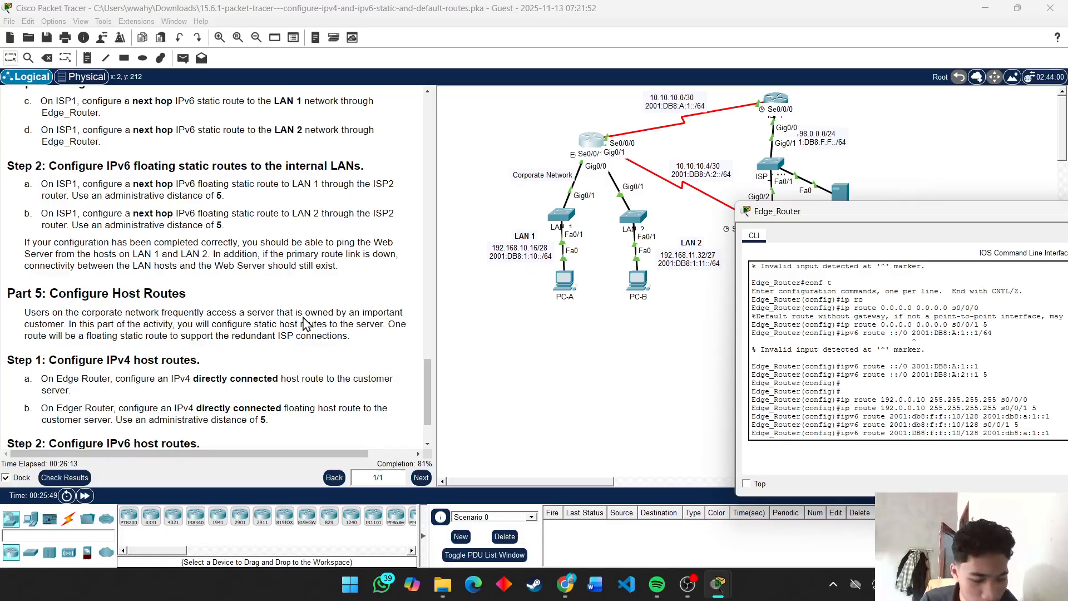
{"action": "key", "text": "Right"}
{"action": "key", "text": "Right"}
{"action": "key", "text": "BackSpace"}
{"action": "type", "text": "F"}
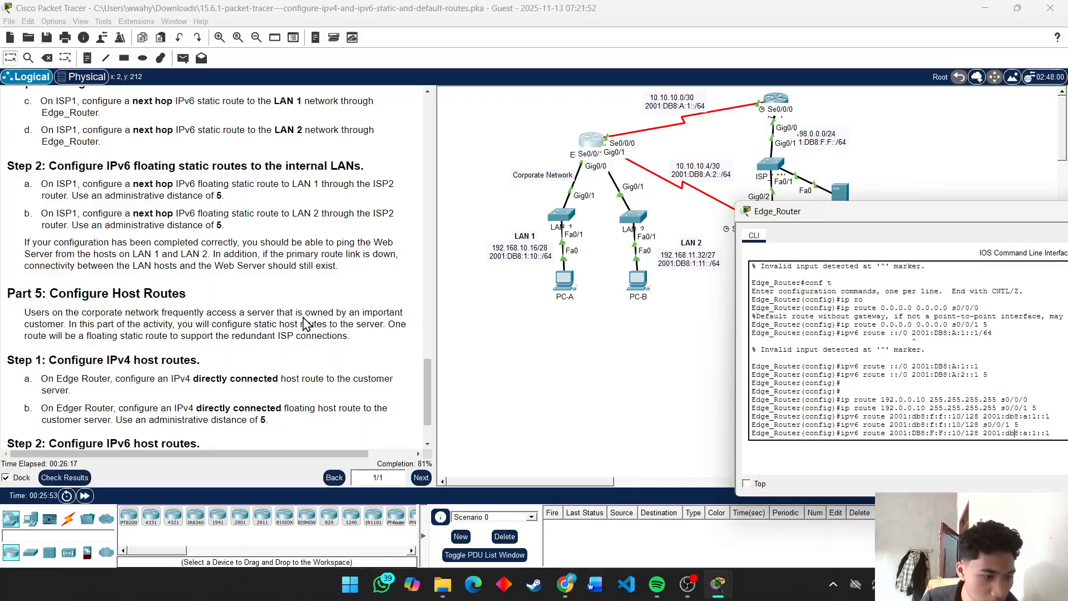
{"action": "key", "text": "BackSpace"}
{"action": "key", "text": "BackSpace"}
{"action": "key", "text": "BackSpace"}
{"action": "type", "text": "DB"}
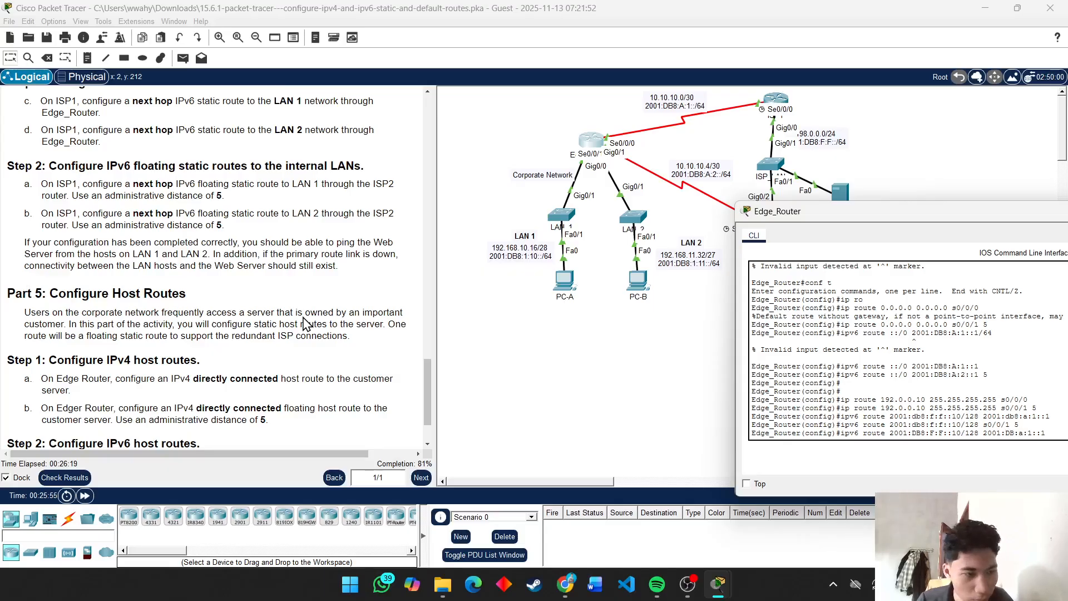
{"action": "type", "text": "8"}
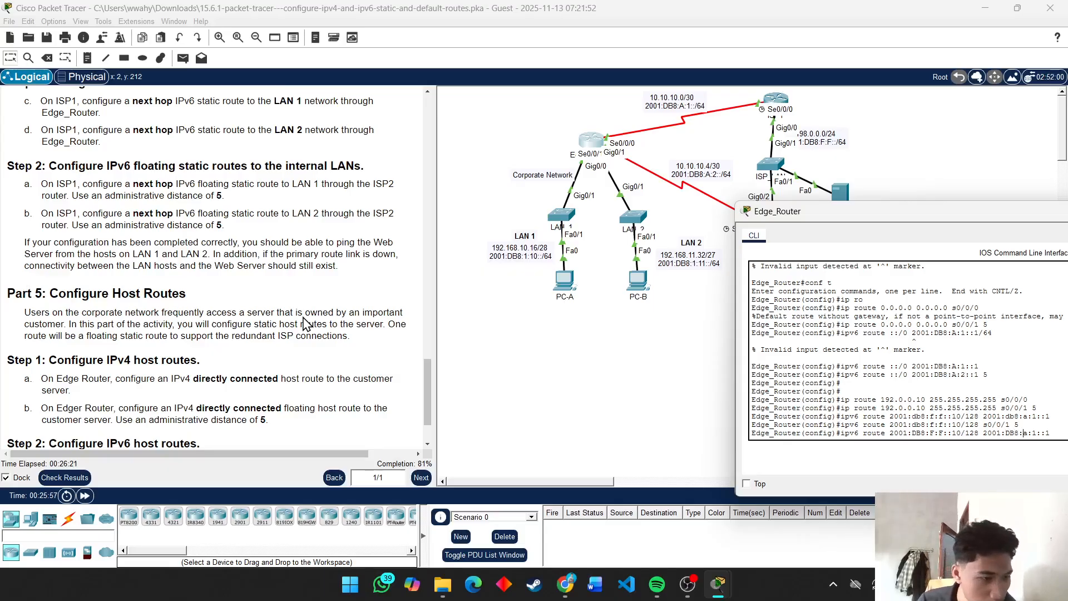
{"action": "key", "text": "Right"}
{"action": "key", "text": "Right"}
{"action": "key", "text": "BackSpace"}
{"action": "type", "text": "A"}
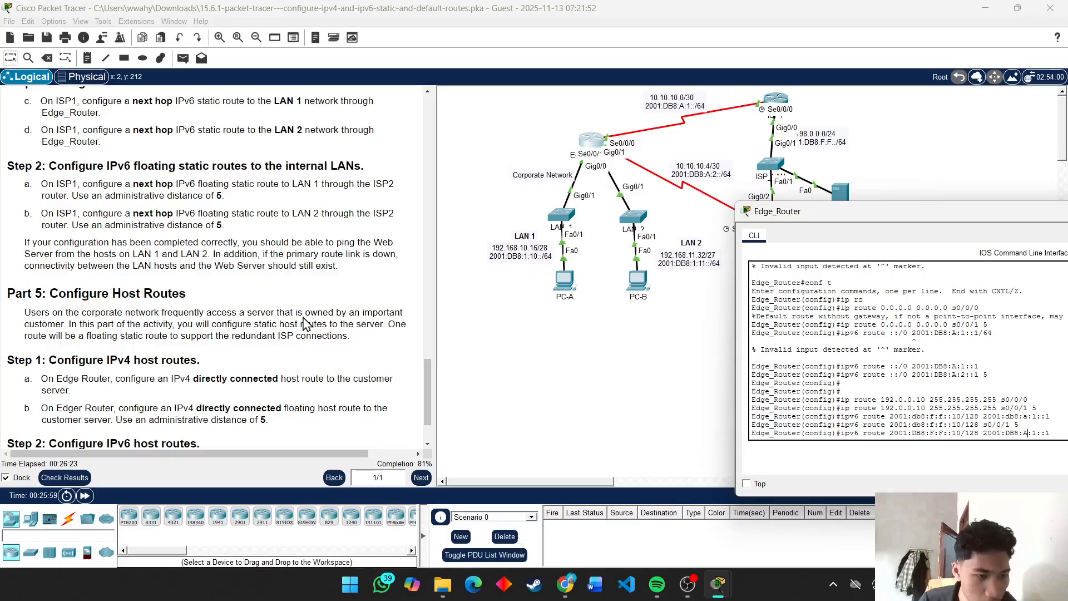
{"action": "key", "text": "Return"}
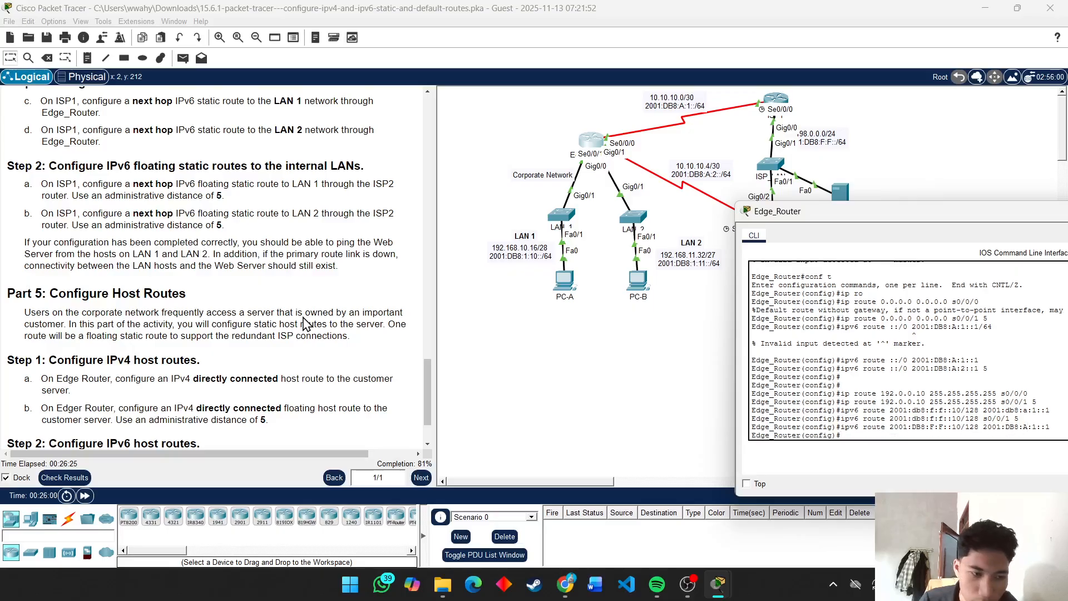
Re-enter the floating IPv6 host route with an uppercase address as ipv6 route 2001:DB8:F:F::10/128 s0/0/1 5
{"action": "key", "text": "Up"}
{"action": "key", "text": "Up"}
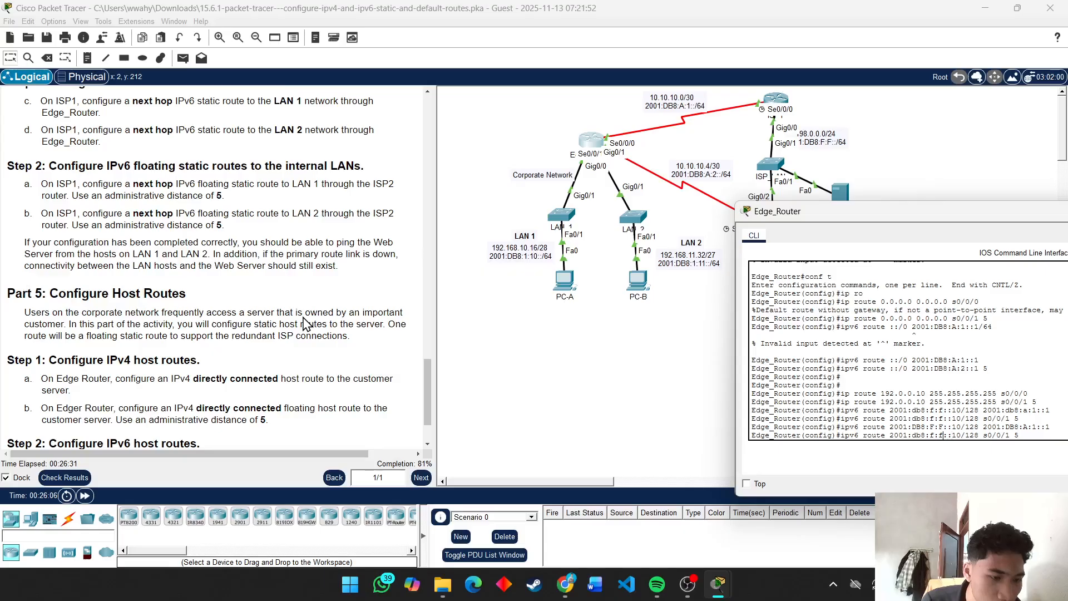
{"action": "key", "text": "BackSpace"}
{"action": "type", "text": "F"}
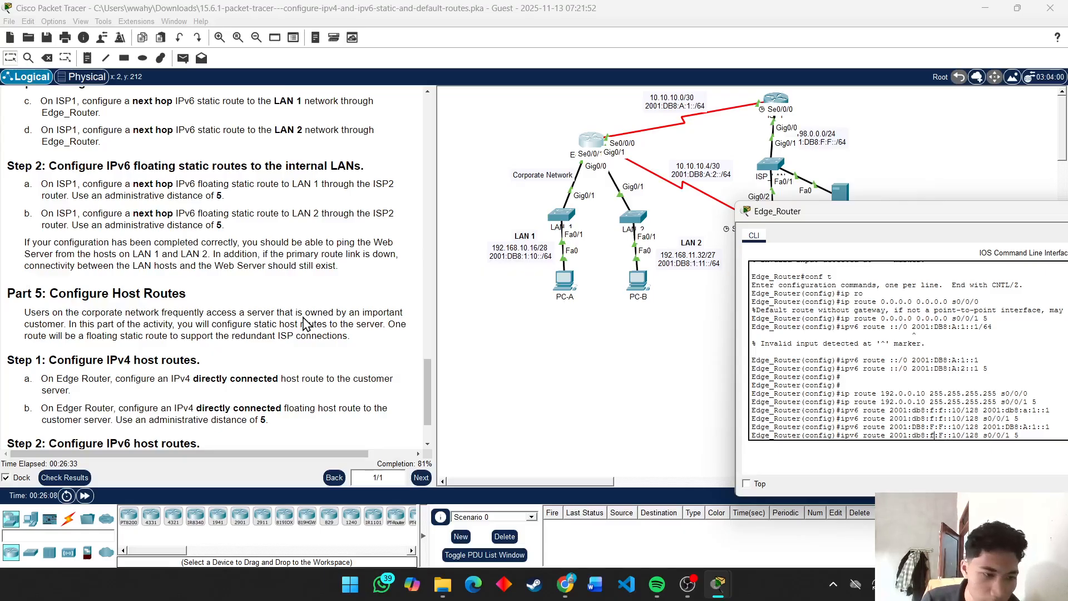
{"action": "key", "text": "BackSpace"}
{"action": "type", "text": "F"}
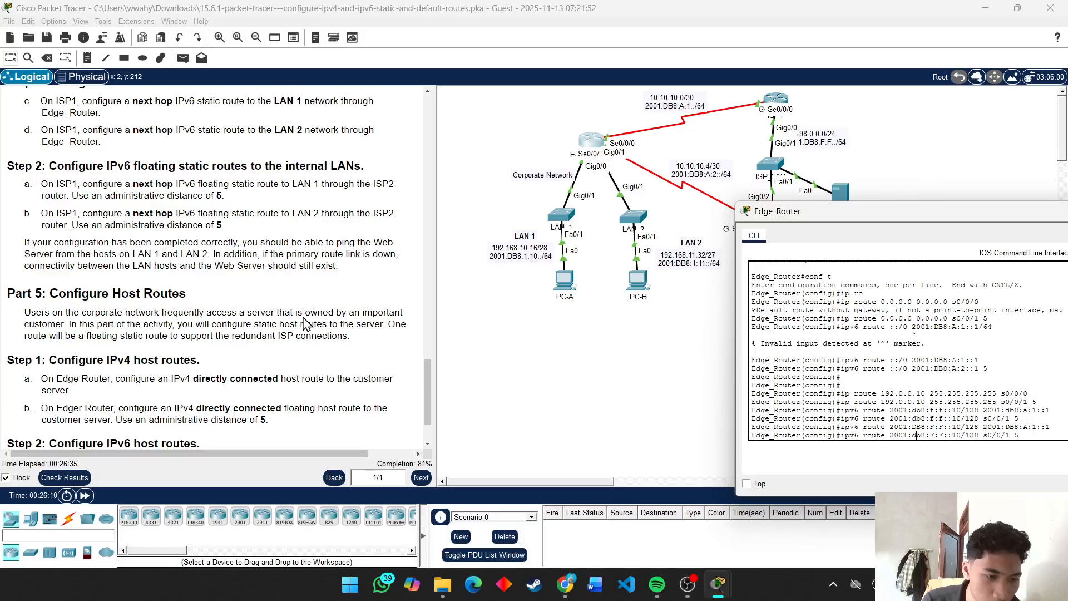
{"action": "key", "text": "BackSpace"}
{"action": "key", "text": "BackSpace"}
{"action": "type", "text": "DB"}
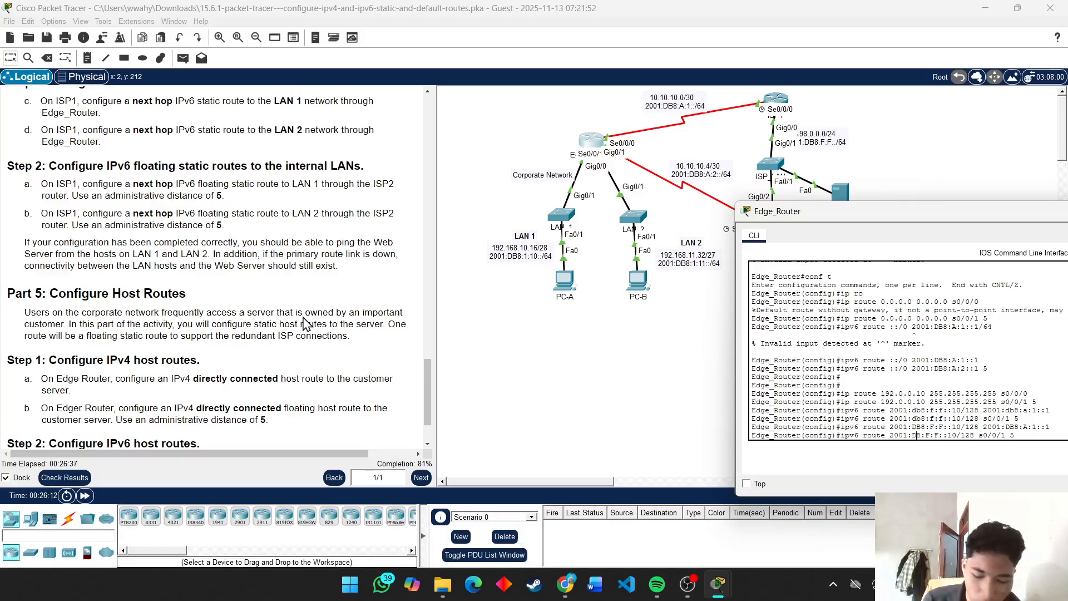
{"action": "key", "text": "Return"}
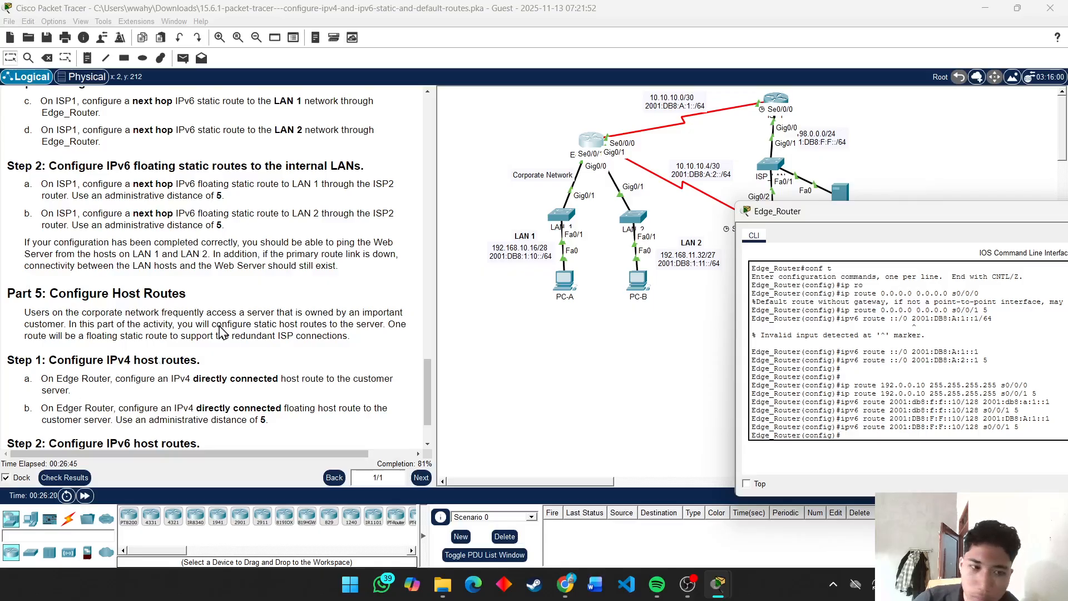
Review Edge_Router's entered route commands and the Part 5 instructions for the IPv4 and IPv6 host routes
{"action": "scroll", "coordinate": [850, 359], "scroll_direction": "up", "scroll_amount": 1}
{"action": "scroll", "coordinate": [849, 359], "scroll_direction": "down", "scroll_amount": 1}
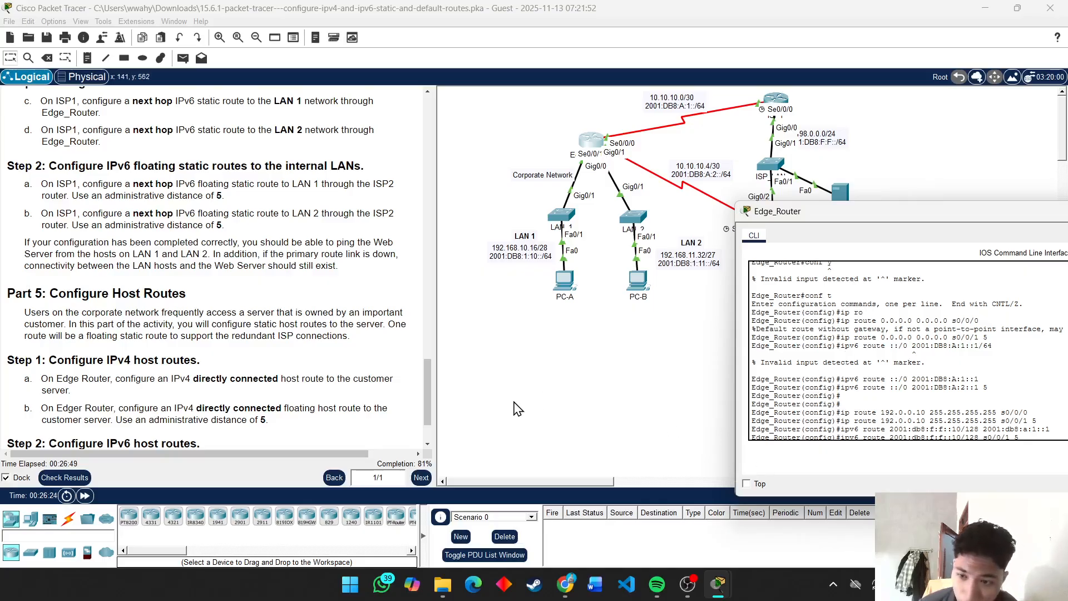
{"action": "left_click_drag", "start_coordinate": [429, 366], "coordinate": [429, 380]}
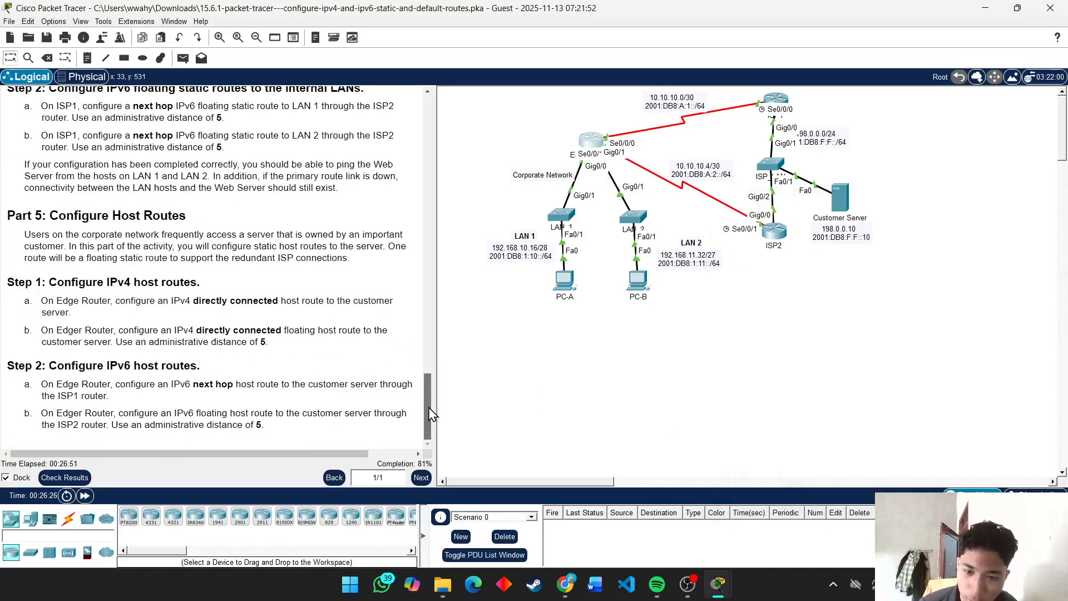